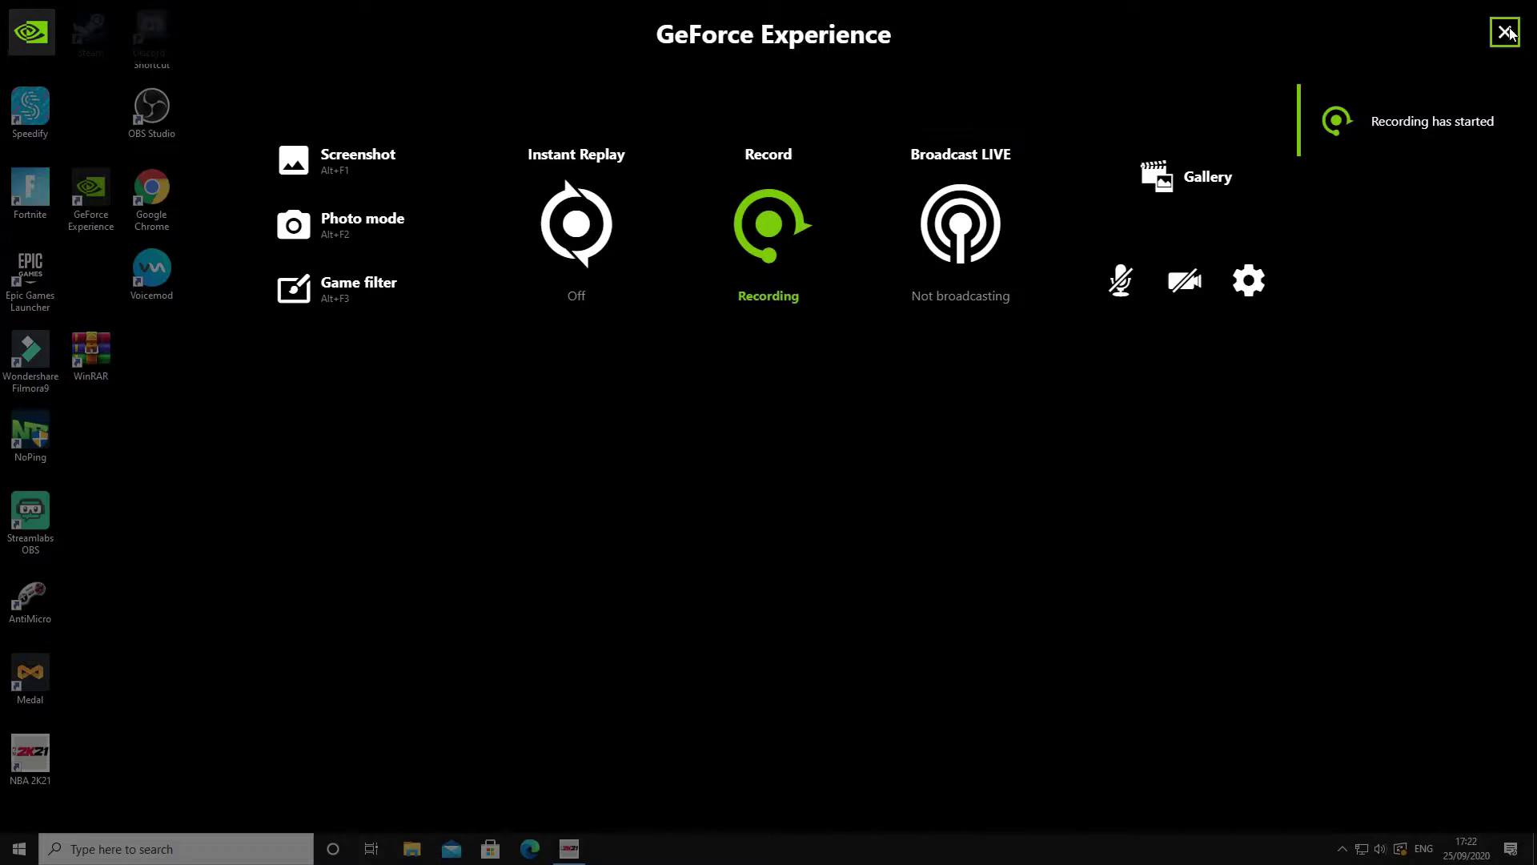
Step: Dismiss the GeForce overlay, restore NBA 2K21 and open Features > Settings
{"action": "left_click", "coordinate": [1507, 32]}
{"action": "left_click", "coordinate": [576, 850]}
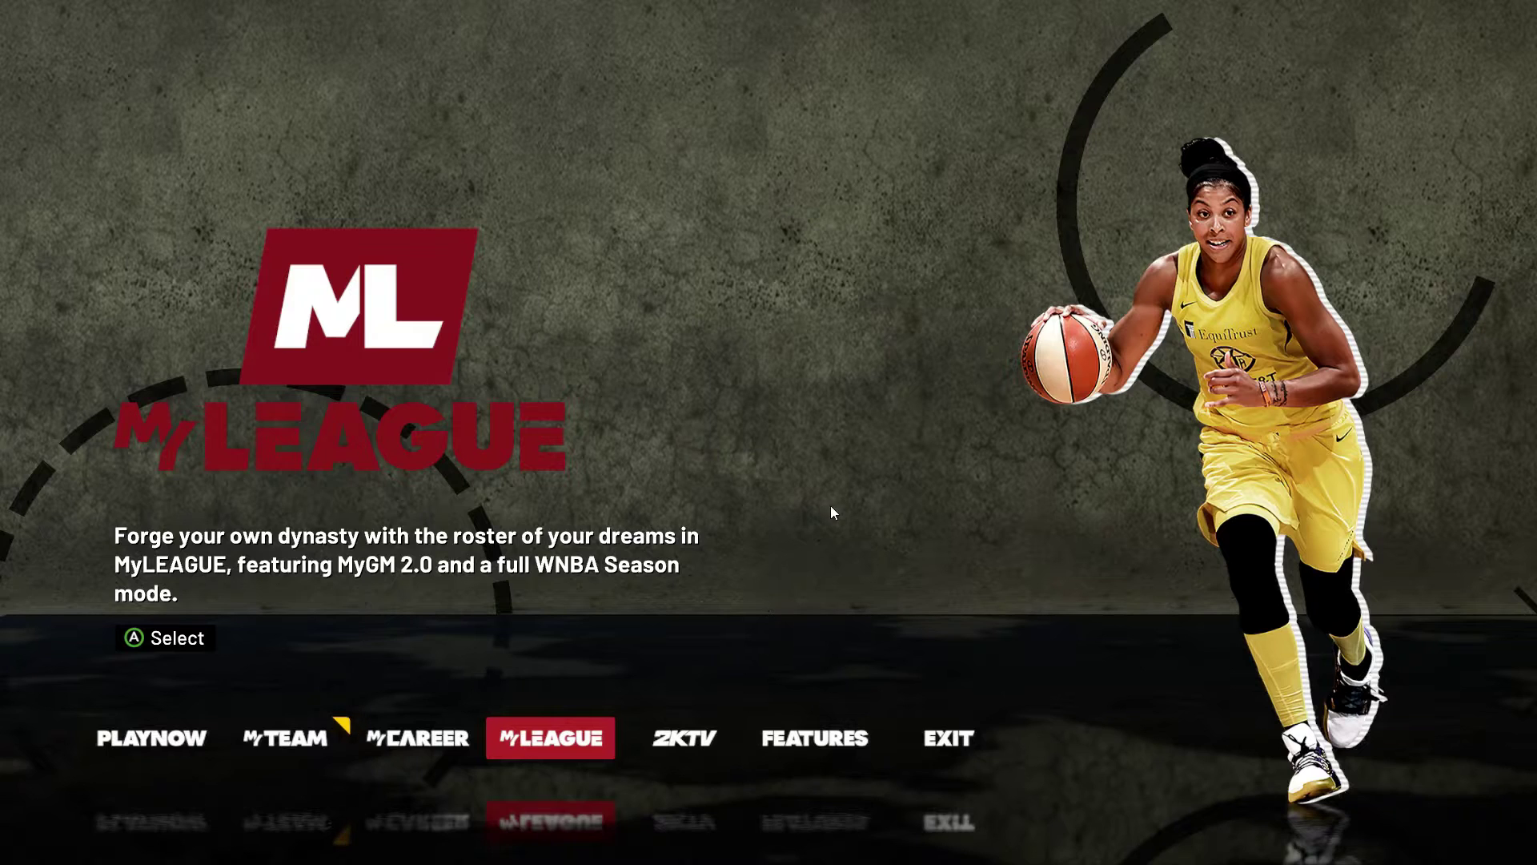
{"action": "key", "text": "Right"}
{"action": "key", "text": "Right"}
{"action": "key", "text": "Return"}
{"action": "key", "text": "Down"}
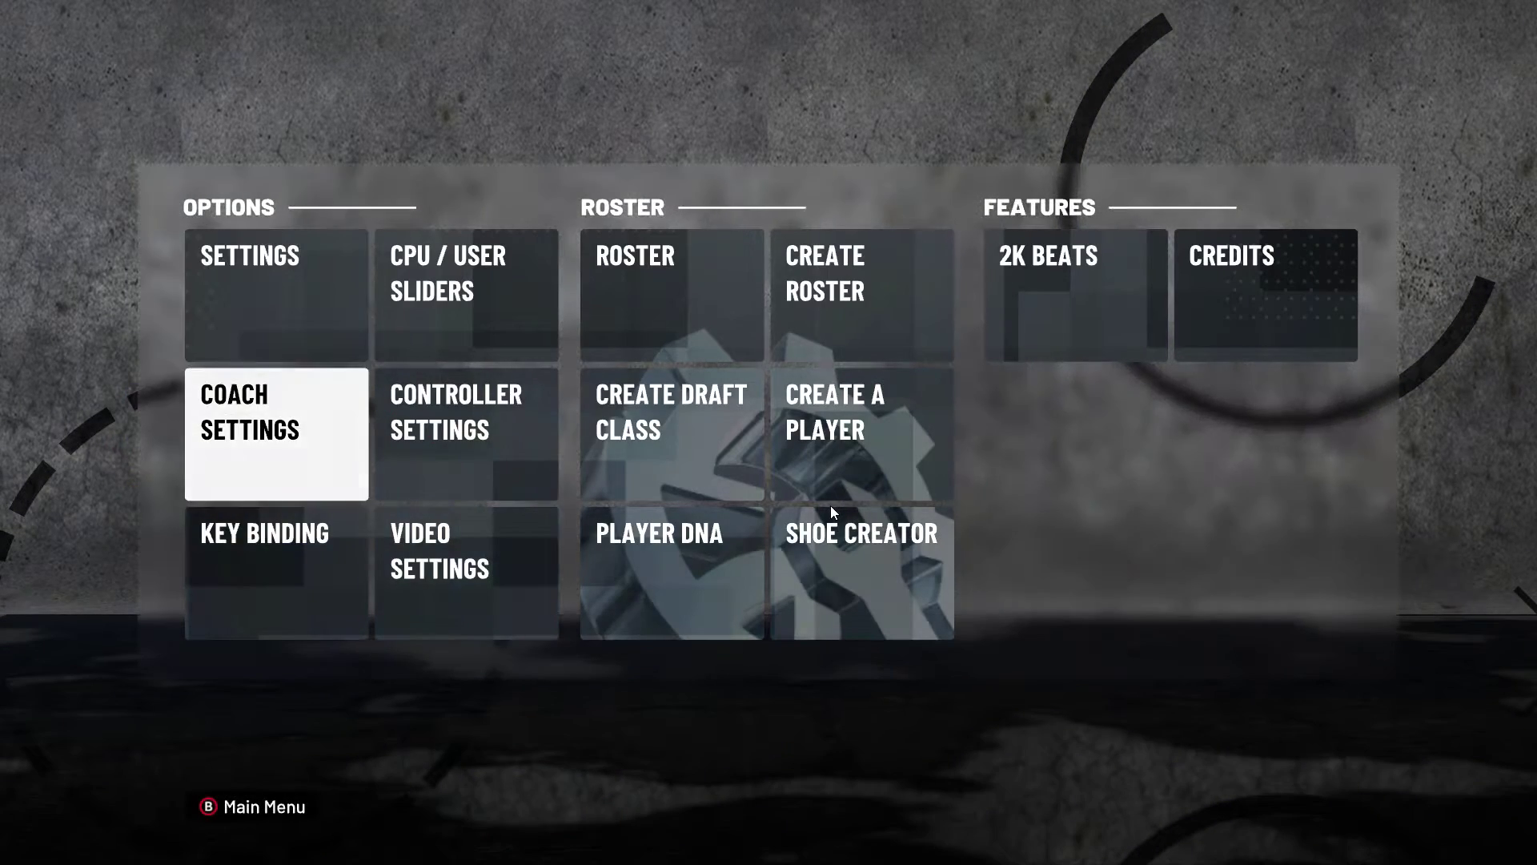
{"action": "key", "text": "Up"}
{"action": "key", "text": "Return"}
Step: Lower 2K Beats Menu Music Vol from 25 to 10 and return to the main menu
{"action": "key", "text": "Down"}
{"action": "key", "text": "Down"}
{"action": "key", "text": "Down"}
{"action": "key", "text": "Down"}
{"action": "key", "text": "Down"}
{"action": "key", "text": "Down"}
{"action": "key", "text": "Down"}
{"action": "key", "text": "Down"}
{"action": "key", "text": "Down"}
{"action": "key", "text": "Down"}
{"action": "key", "text": "Down"}
{"action": "key", "text": "Down"}
{"action": "key", "text": "Down"}
{"action": "key", "text": "Down"}
{"action": "key", "text": "Down"}
{"action": "key", "text": "Down"}
{"action": "key", "text": "Down"}
{"action": "key", "text": "Down"}
{"action": "key", "text": "Down"}
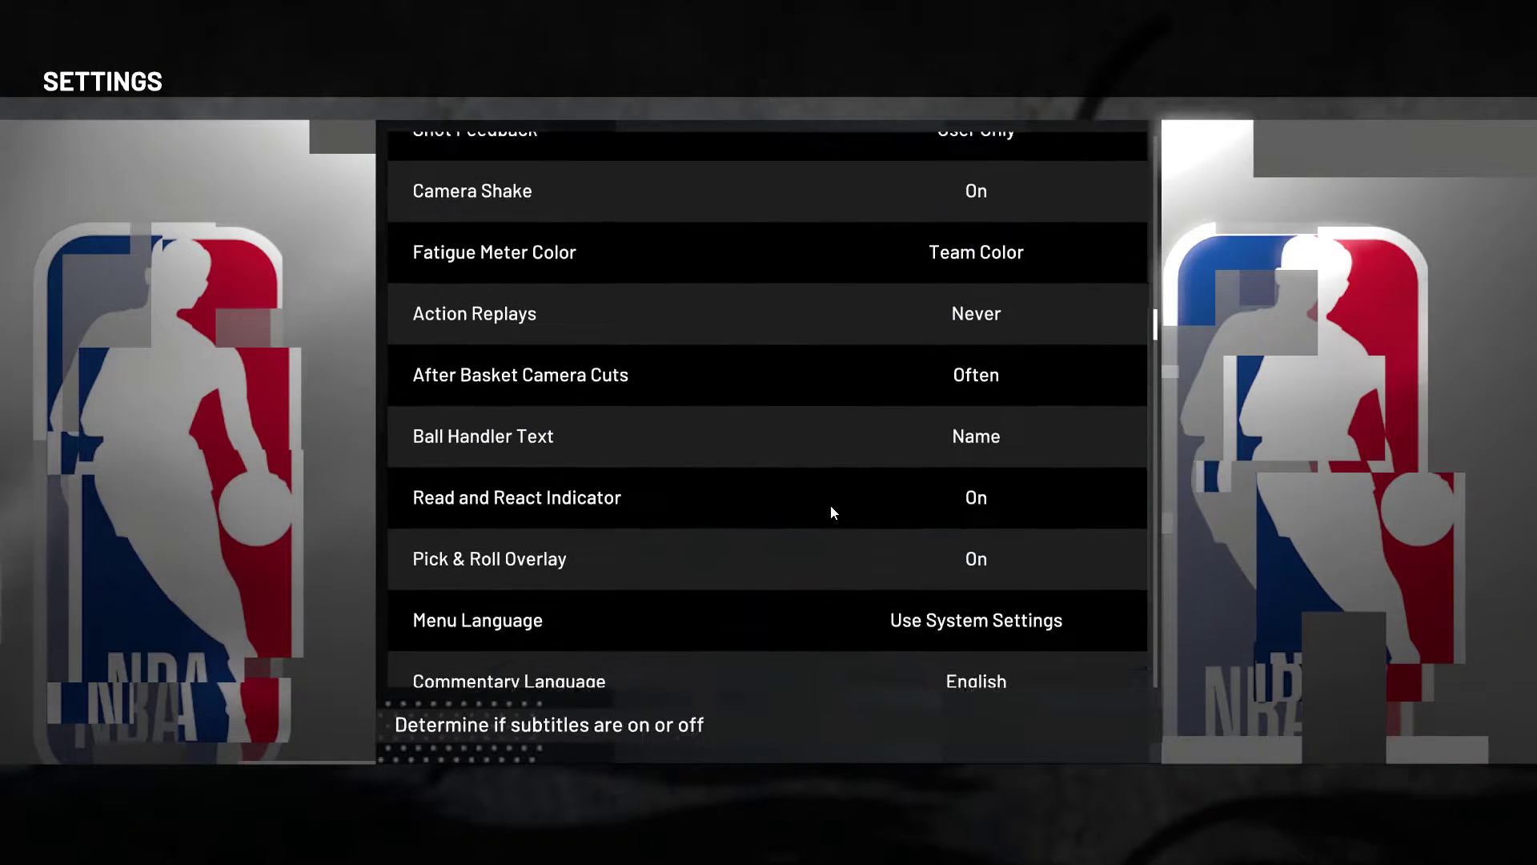
{"action": "key", "text": "Down"}
{"action": "key", "text": "Down"}
{"action": "key", "text": "Down"}
{"action": "key", "text": "Down"}
{"action": "key", "text": "Down"}
{"action": "key", "text": "Down"}
{"action": "key", "text": "Down"}
{"action": "key", "text": "Up"}
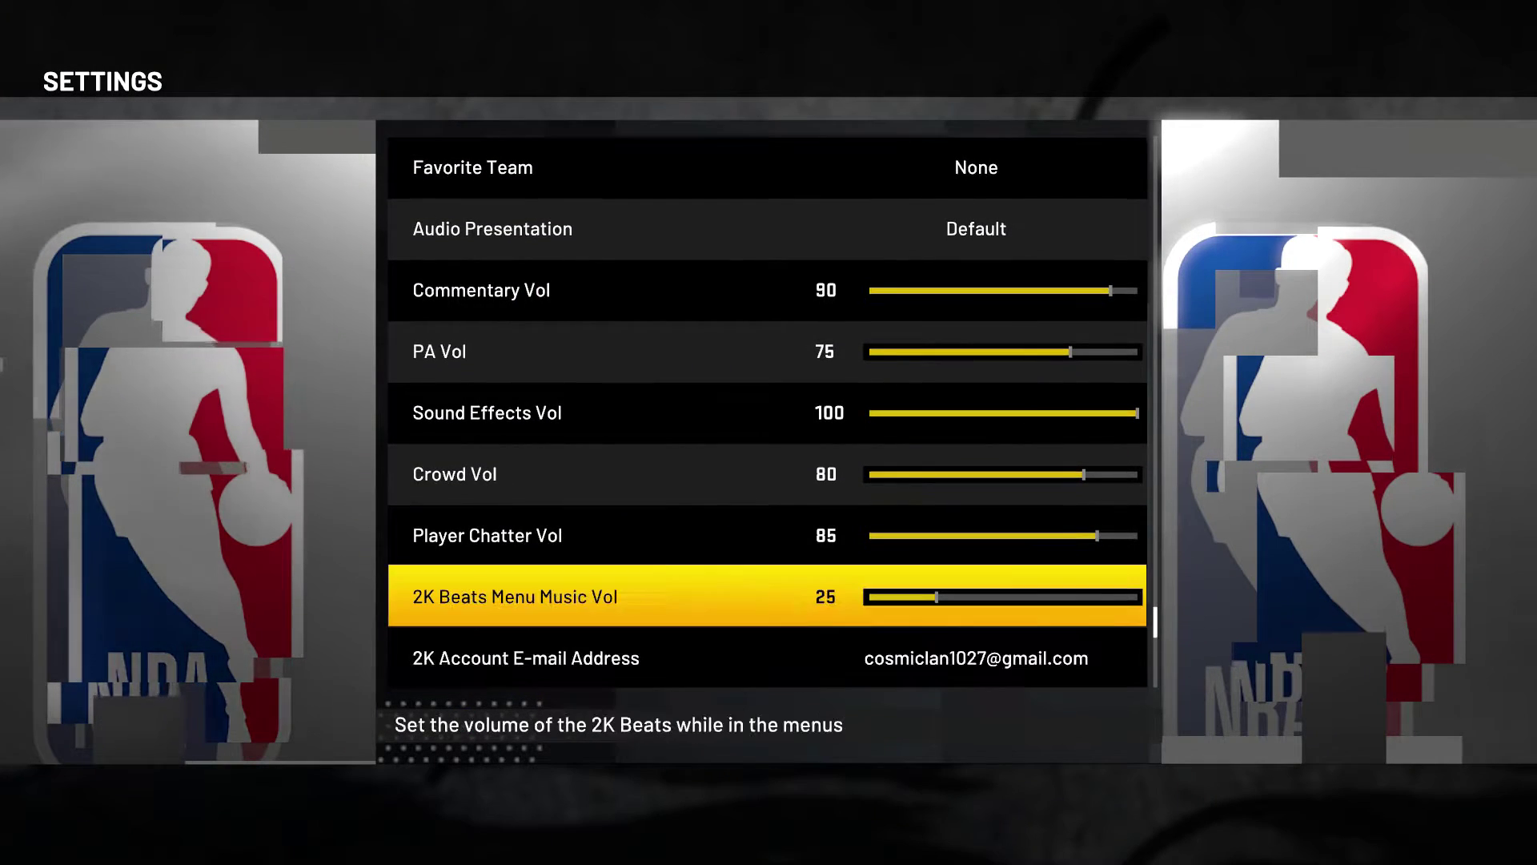
{"action": "key", "text": "Left"}
{"action": "key", "text": "Left"}
{"action": "key", "text": "Left"}
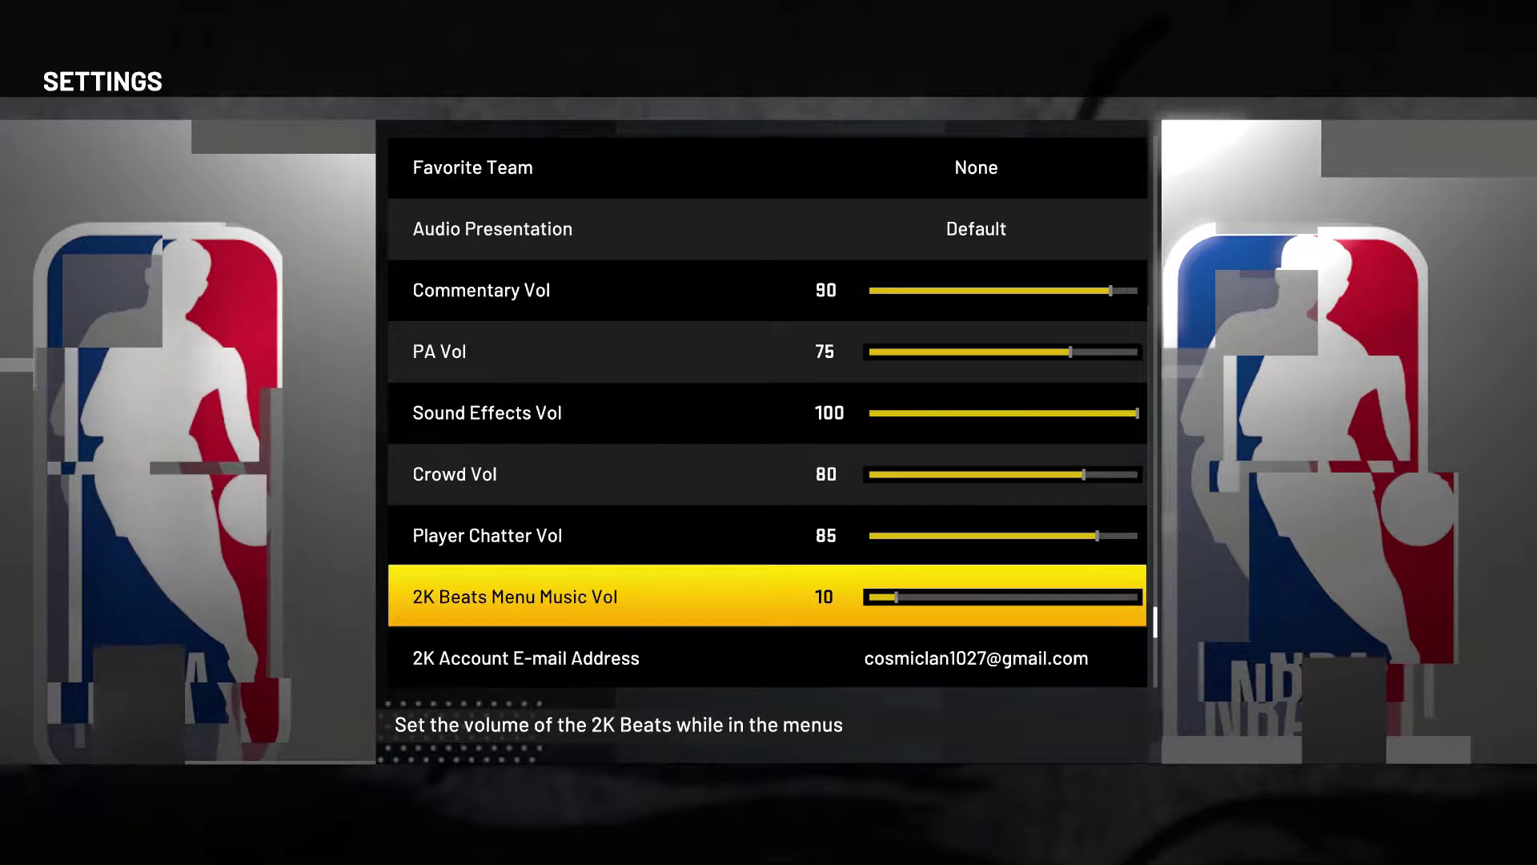
{"action": "key", "text": "Escape"}
{"action": "key", "text": "Escape"}
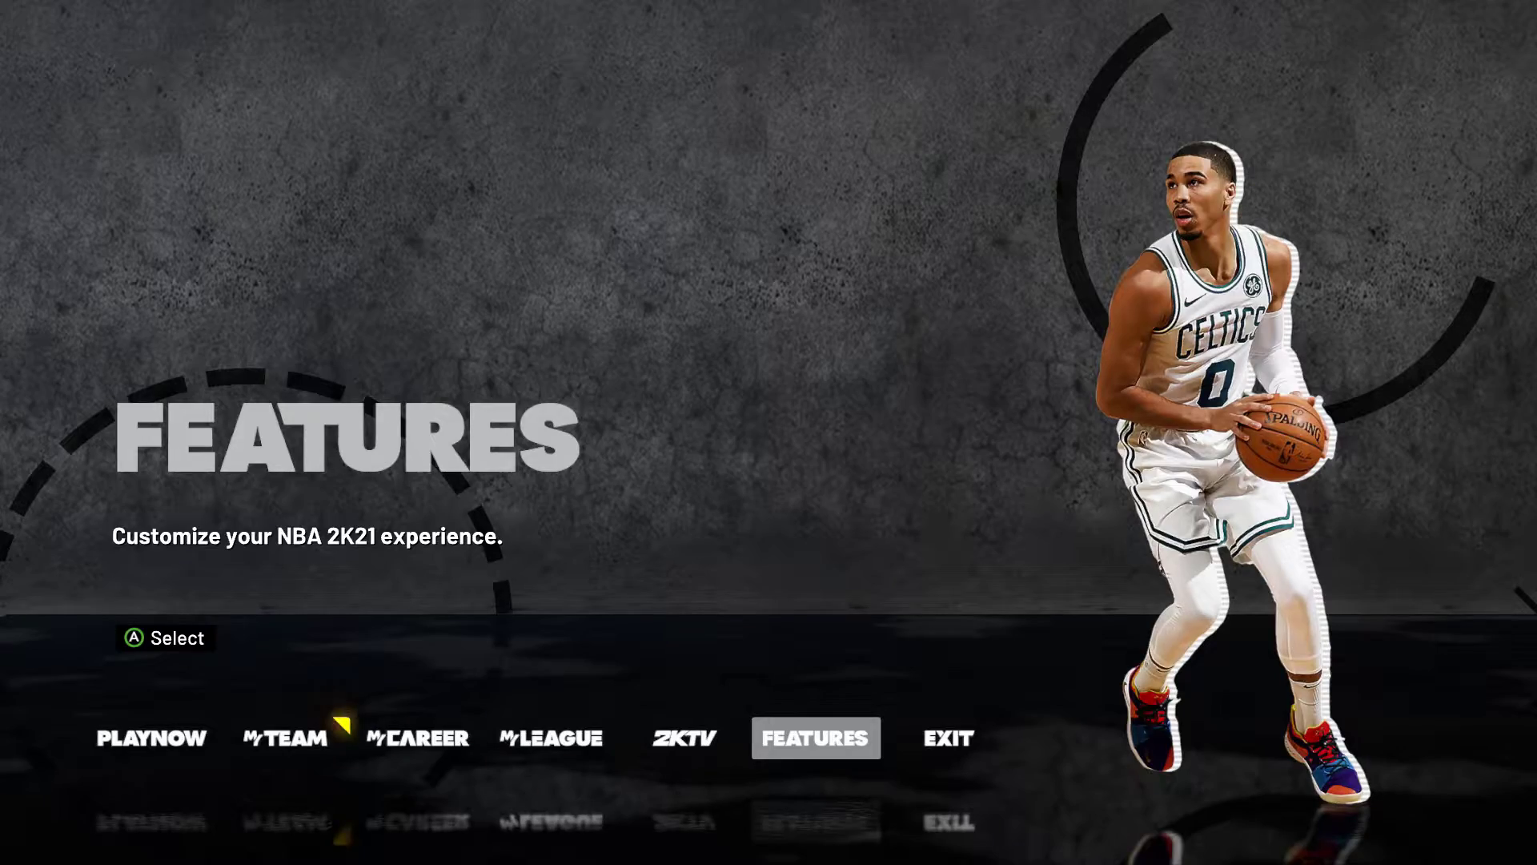
Step: Enter MyTEAM, glance at the Single Player section, then quit MyTEAM
{"action": "key", "text": "Left"}
{"action": "key", "text": "Left"}
{"action": "key", "text": "Left"}
{"action": "key", "text": "Left"}
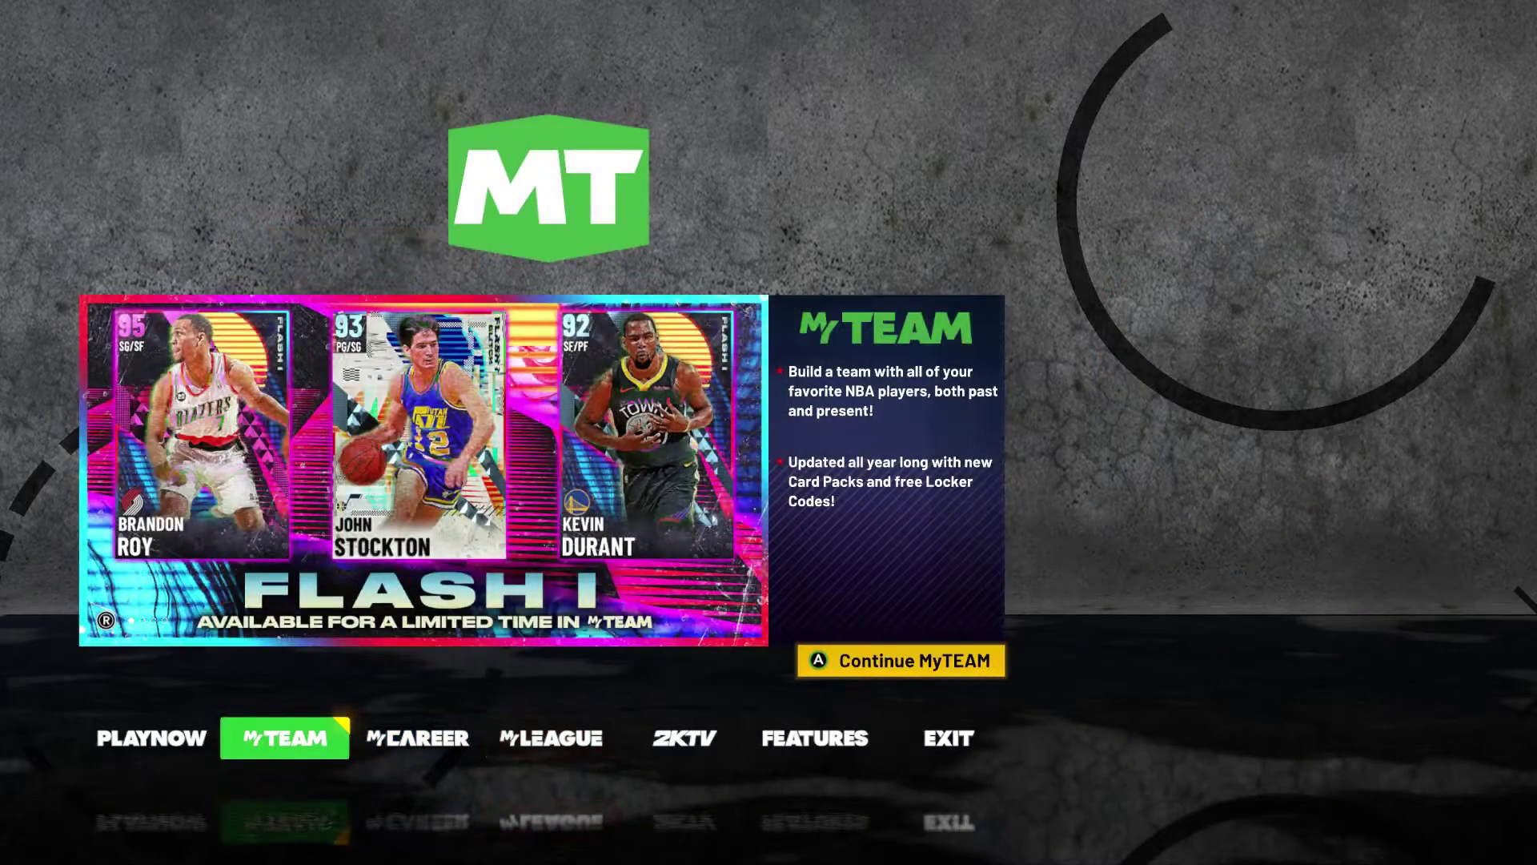
{"action": "key", "text": "Return"}
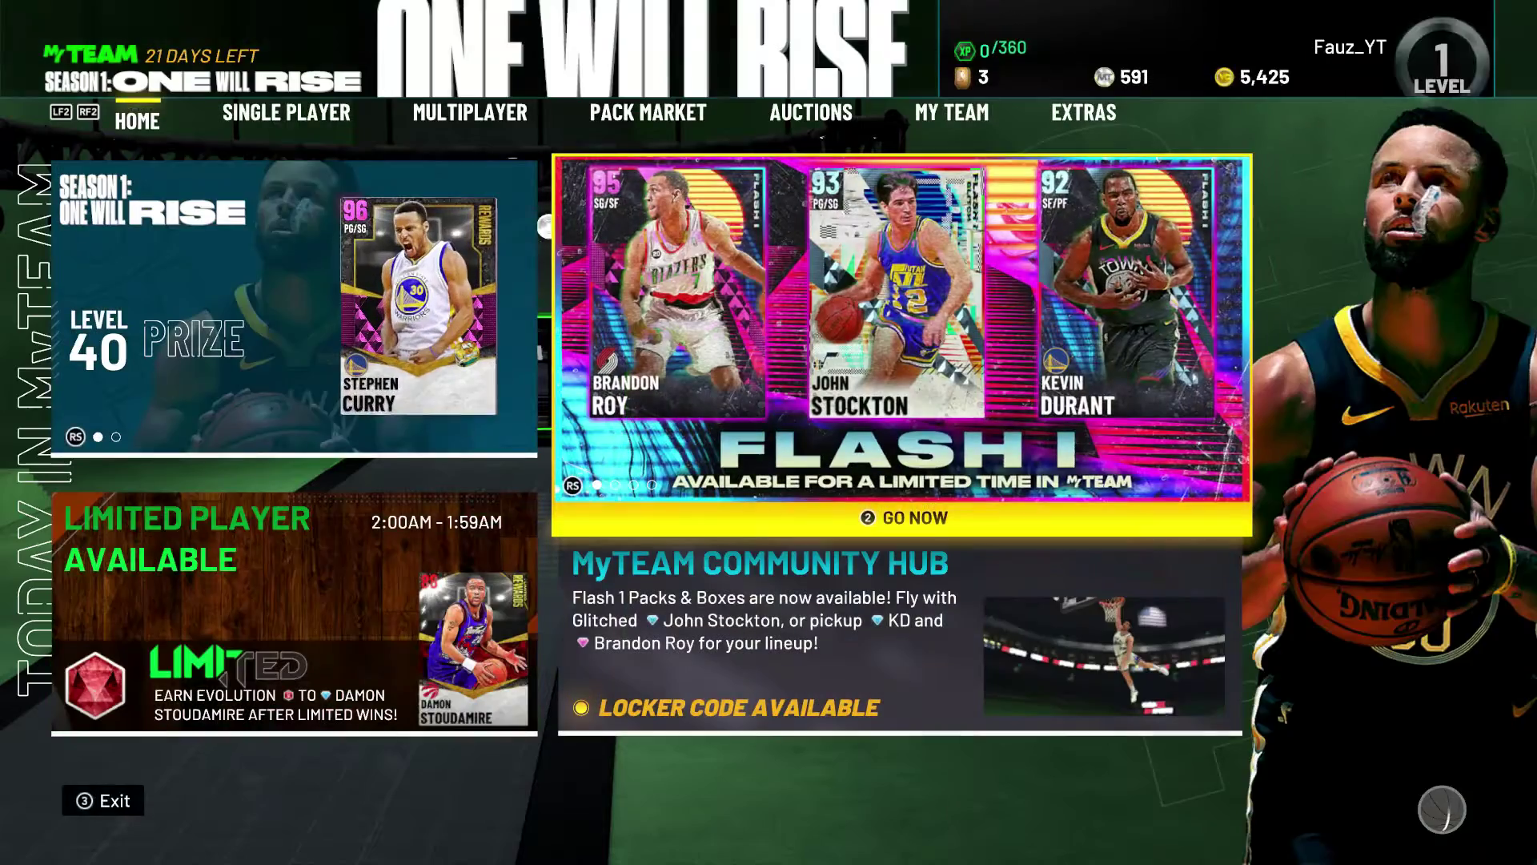
{"action": "key", "text": "Left"}
{"action": "key", "text": "e"}
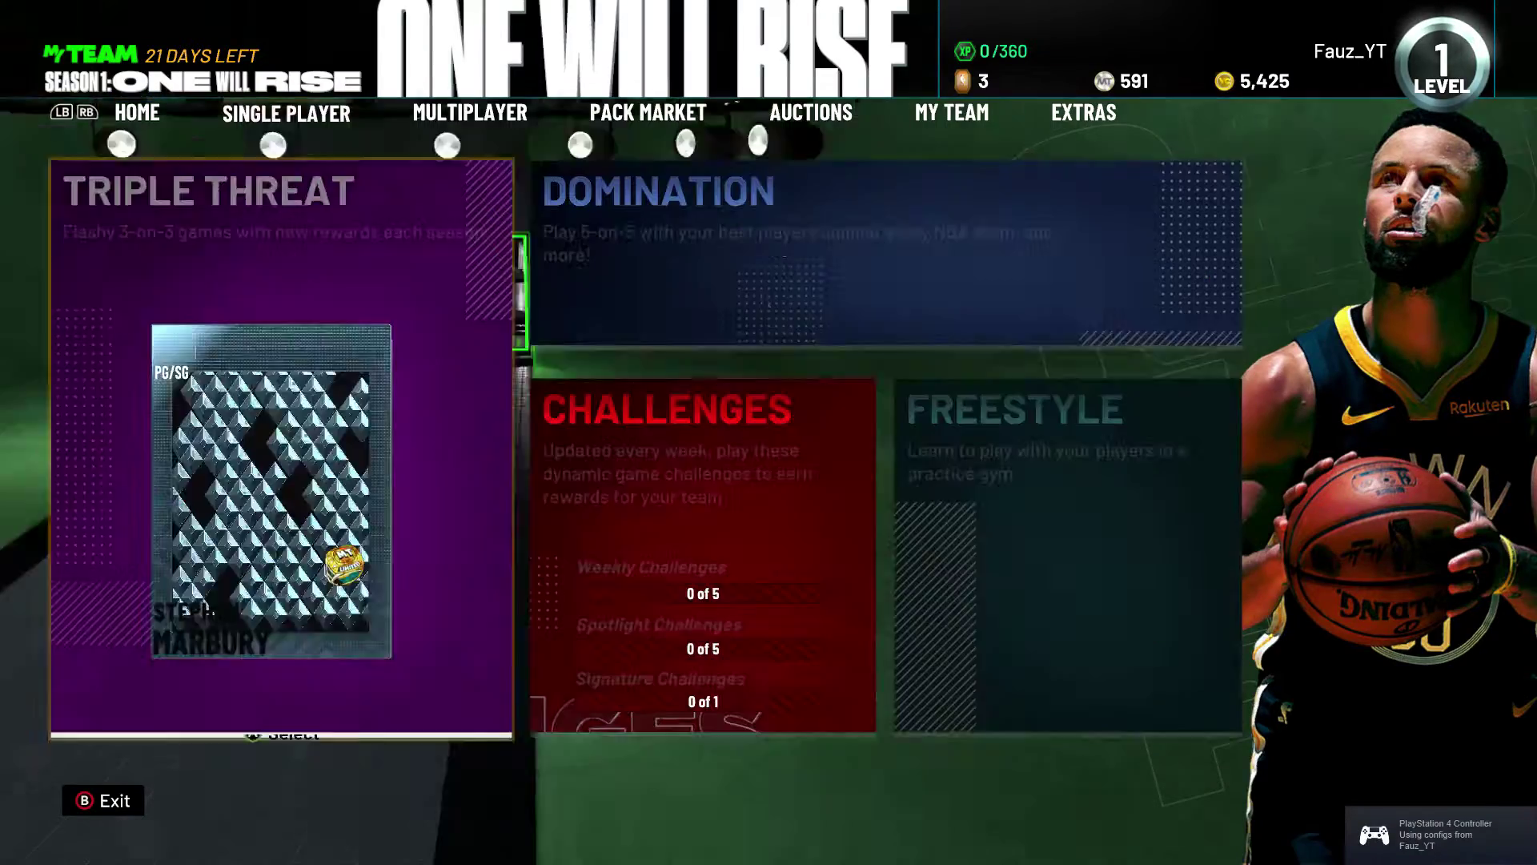
{"action": "key", "text": "Escape"}
{"action": "key", "text": "Down"}
{"action": "key", "text": "Return"}
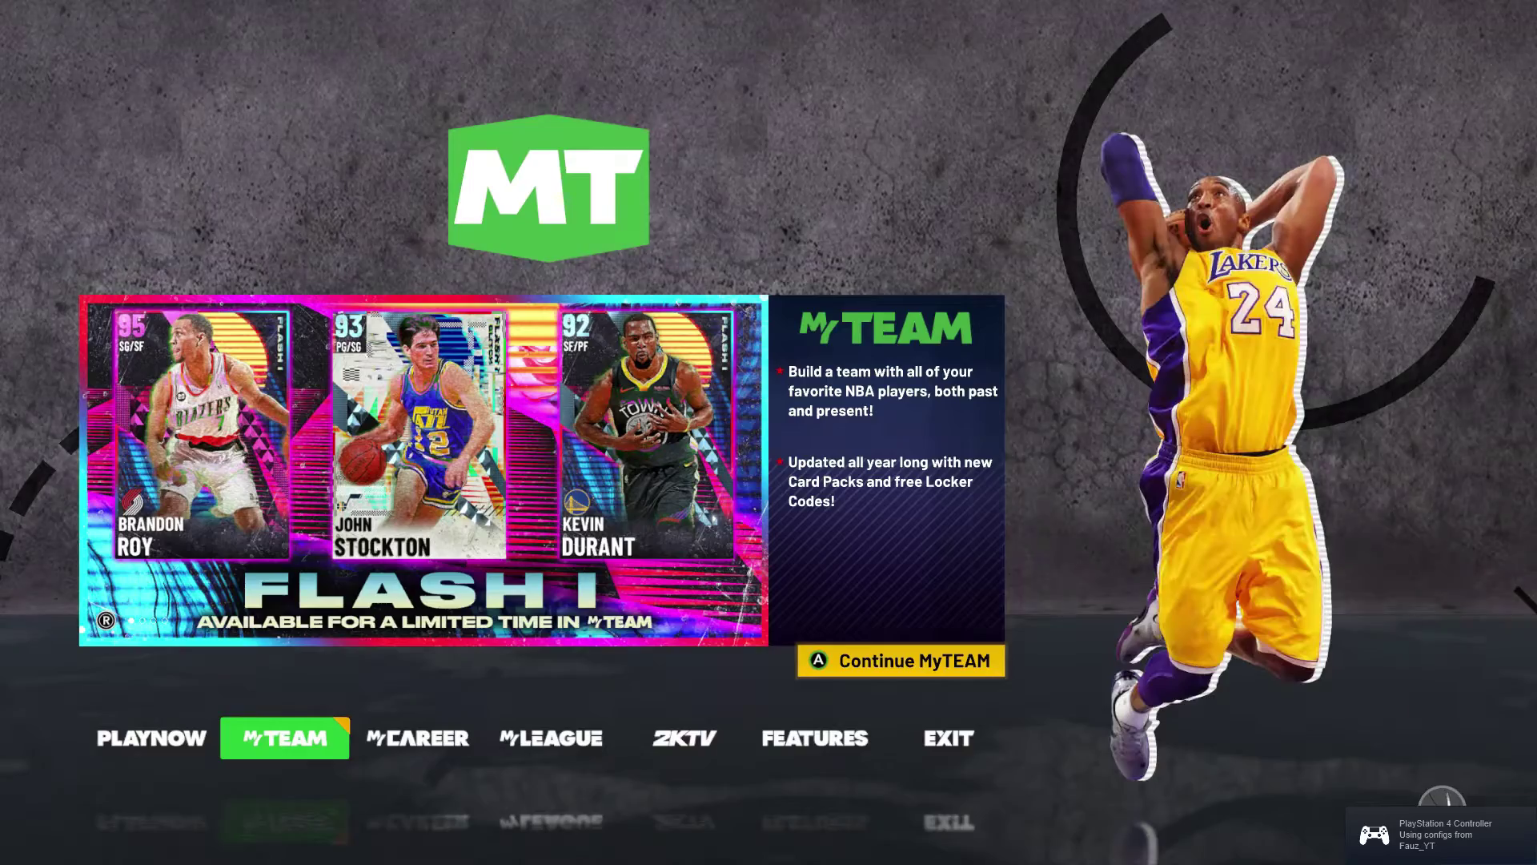
Step: Browse the PLAYNOW quick play options, then open the Features options grid
{"action": "key", "text": "Left"}
{"action": "key", "text": "Right"}
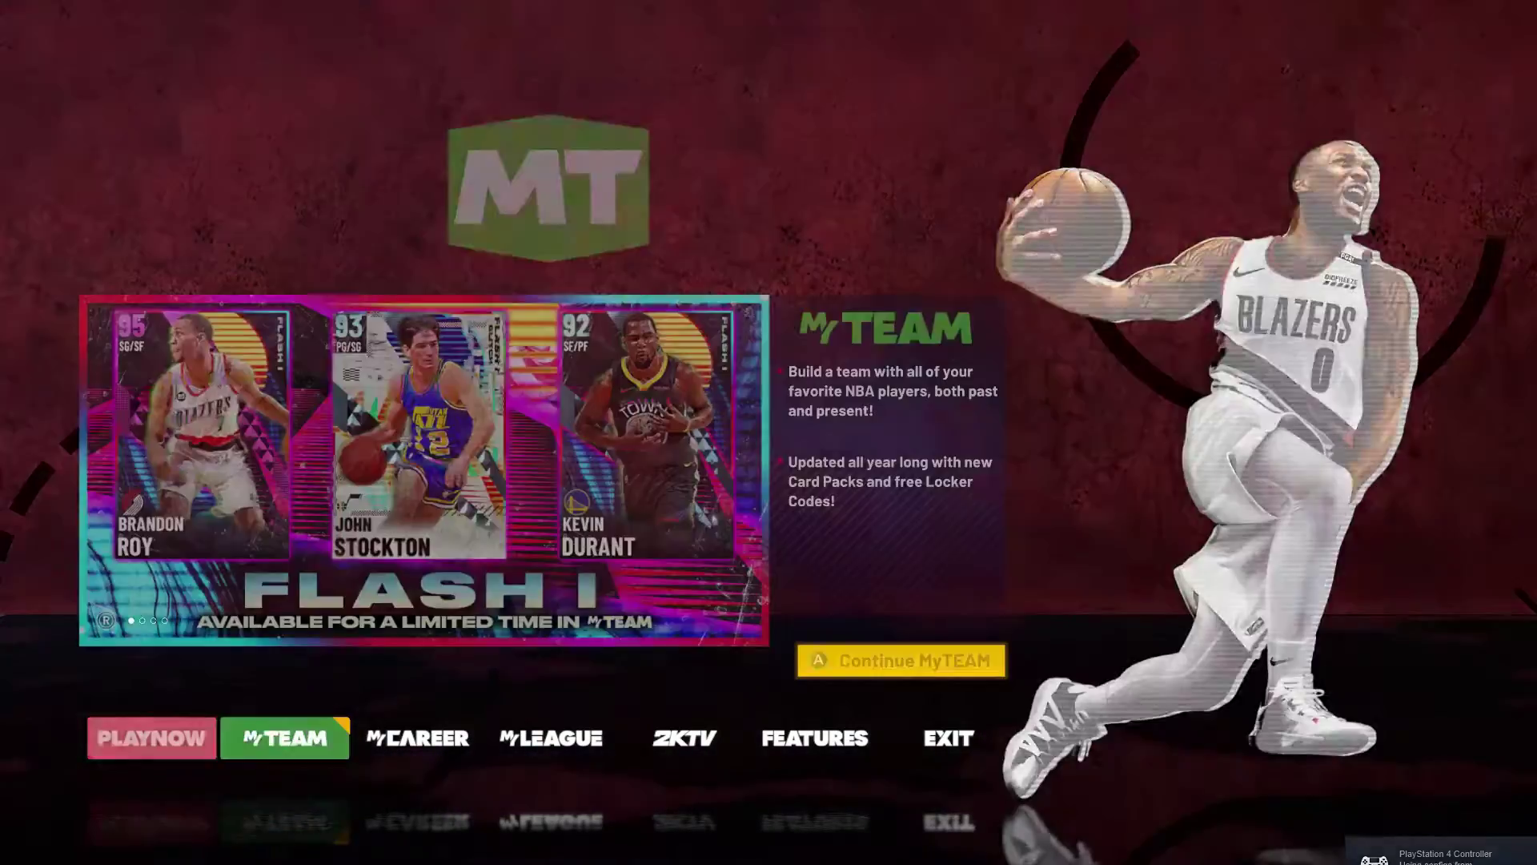
{"action": "key", "text": "Right"}
{"action": "key", "text": "Left"}
{"action": "key", "text": "Left"}
{"action": "key", "text": "Return"}
{"action": "key", "text": "Escape"}
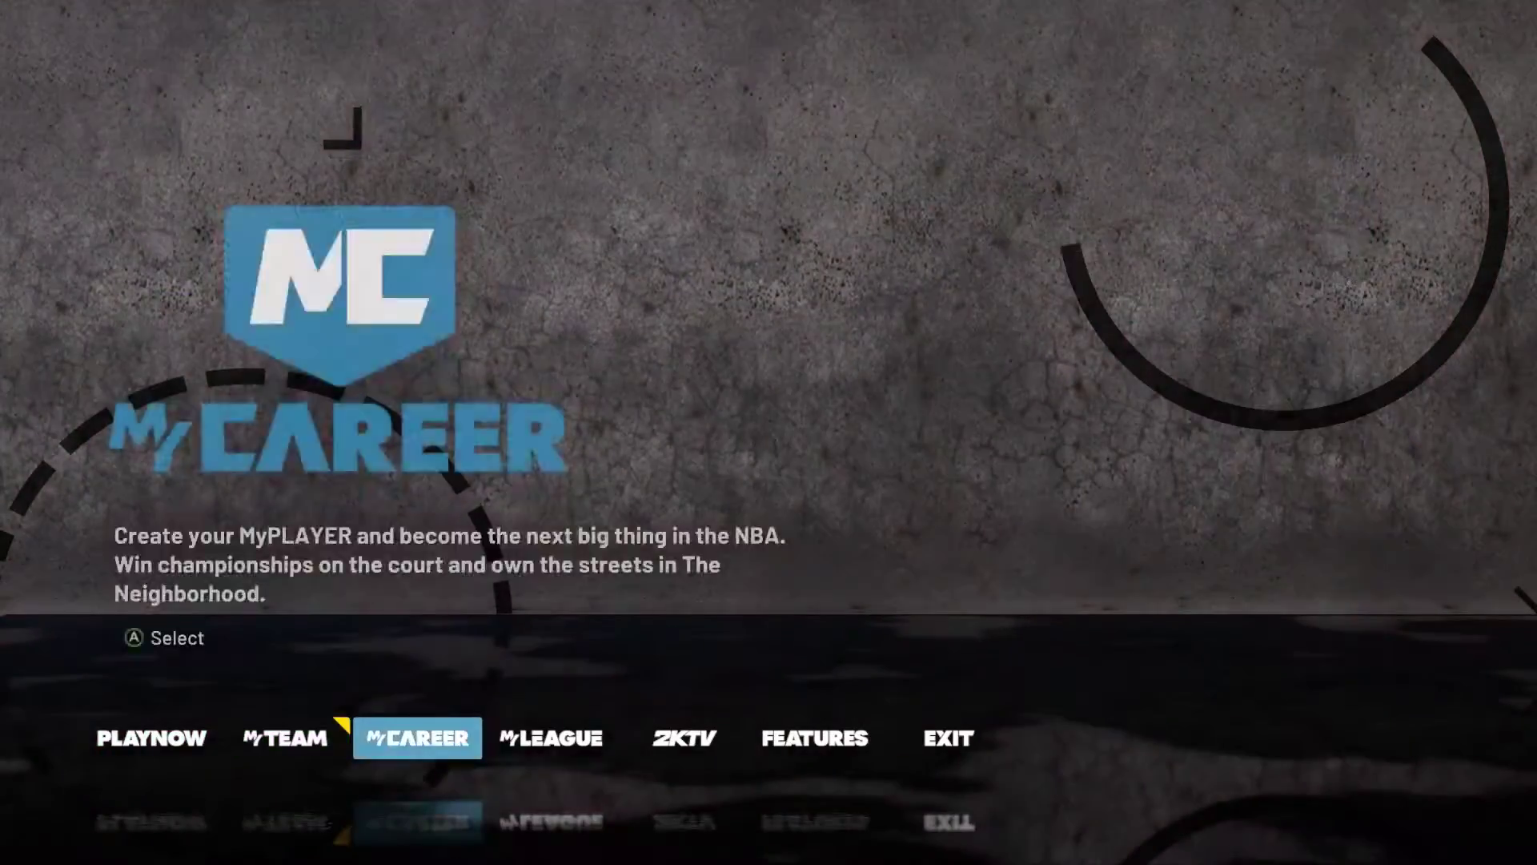
{"action": "key", "text": "Right"}
{"action": "key", "text": "Right"}
{"action": "key", "text": "Right"}
{"action": "key", "text": "Return"}
Step: Open the NBA roster and cycle past the 76ers and Magic to the Lakers
{"action": "key", "text": "Right"}
{"action": "key", "text": "Right"}
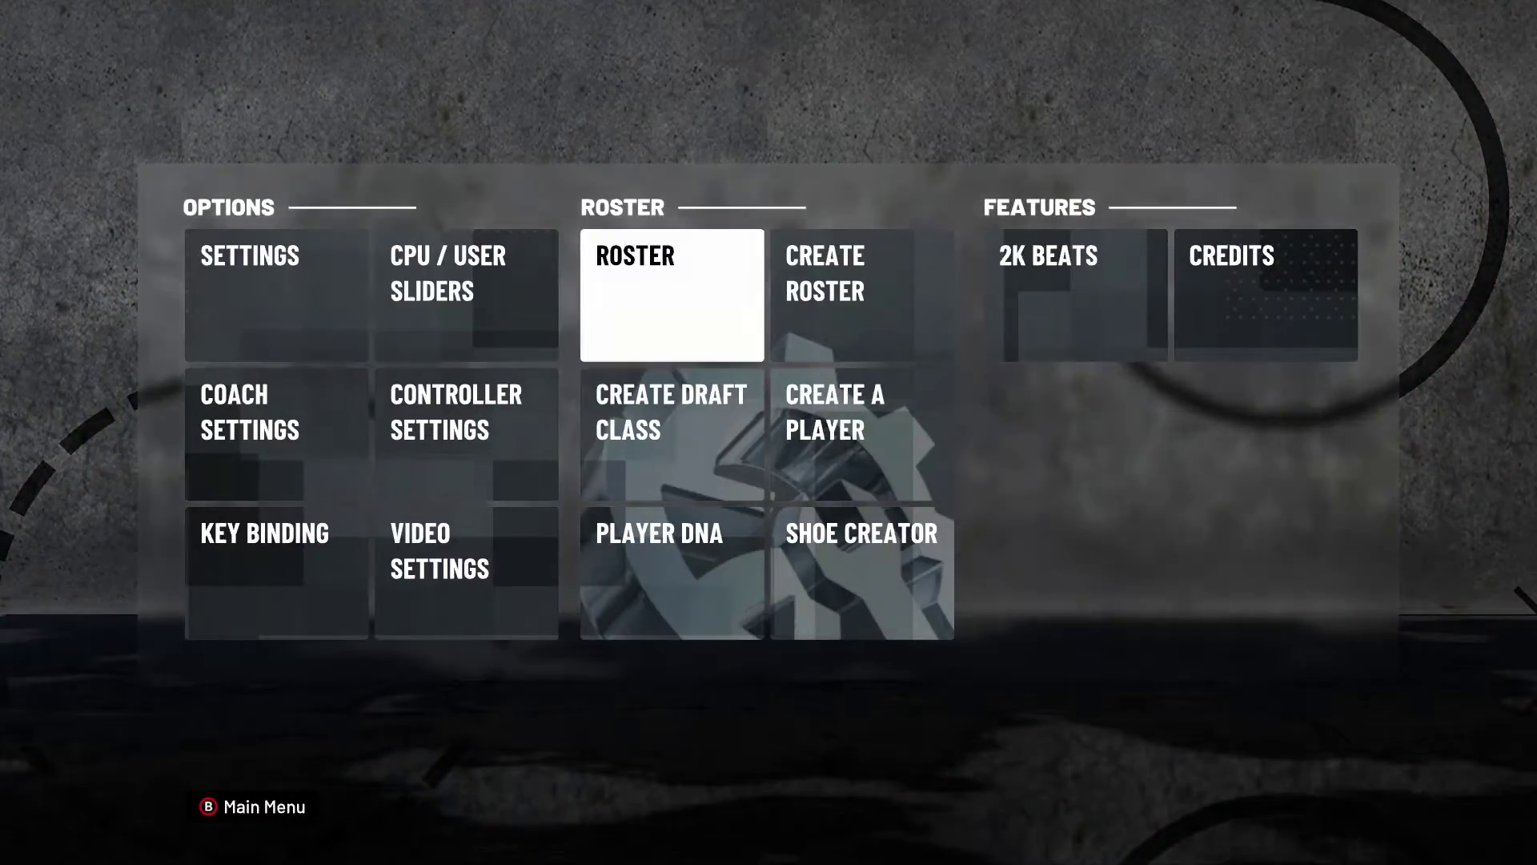
{"action": "key", "text": "Right"}
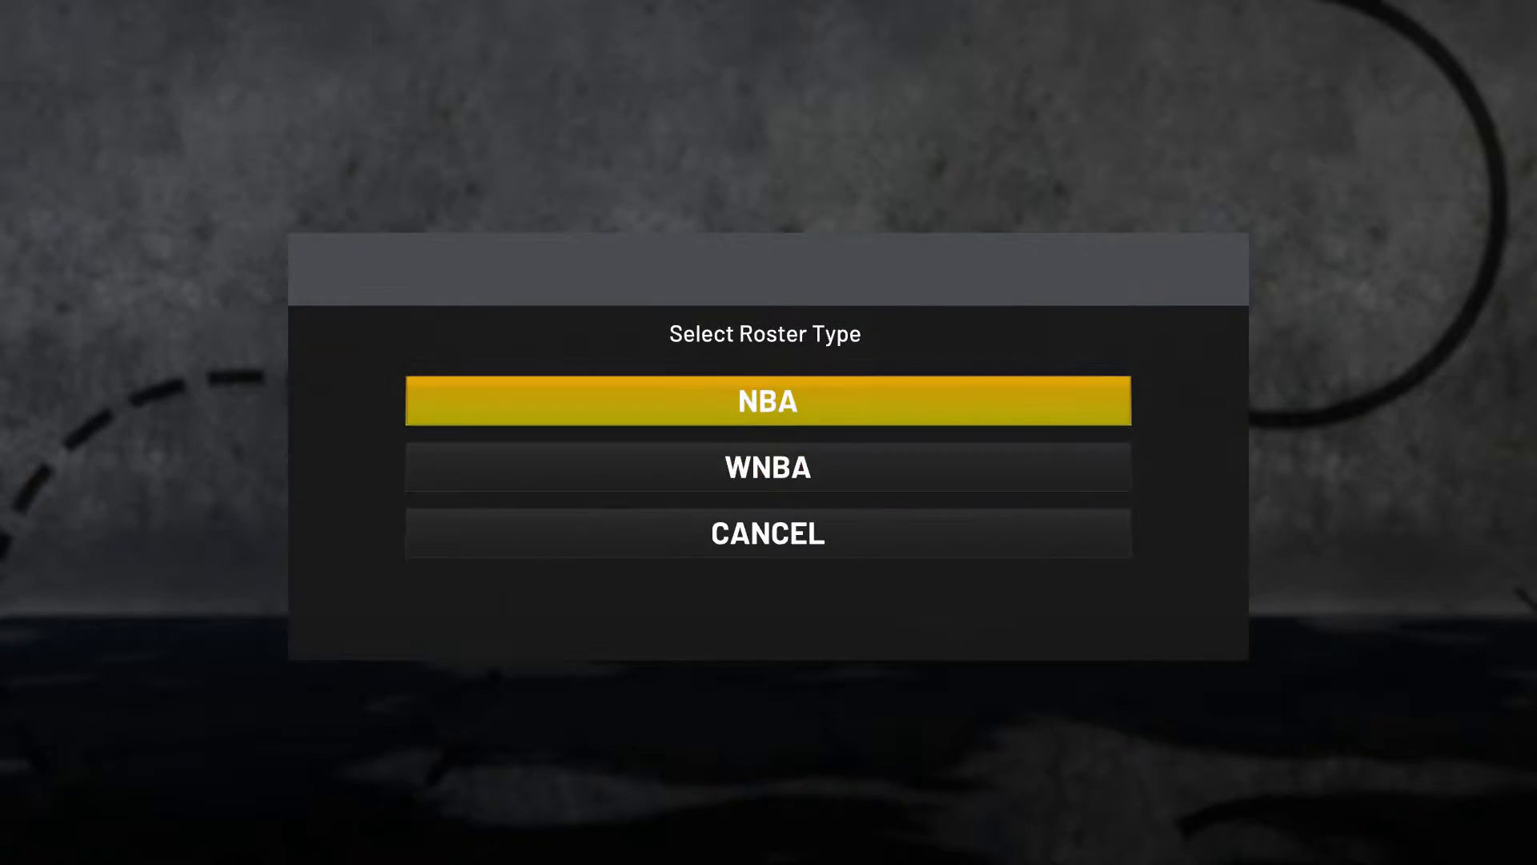
{"action": "key", "text": "Return"}
{"action": "key", "text": "Right"}
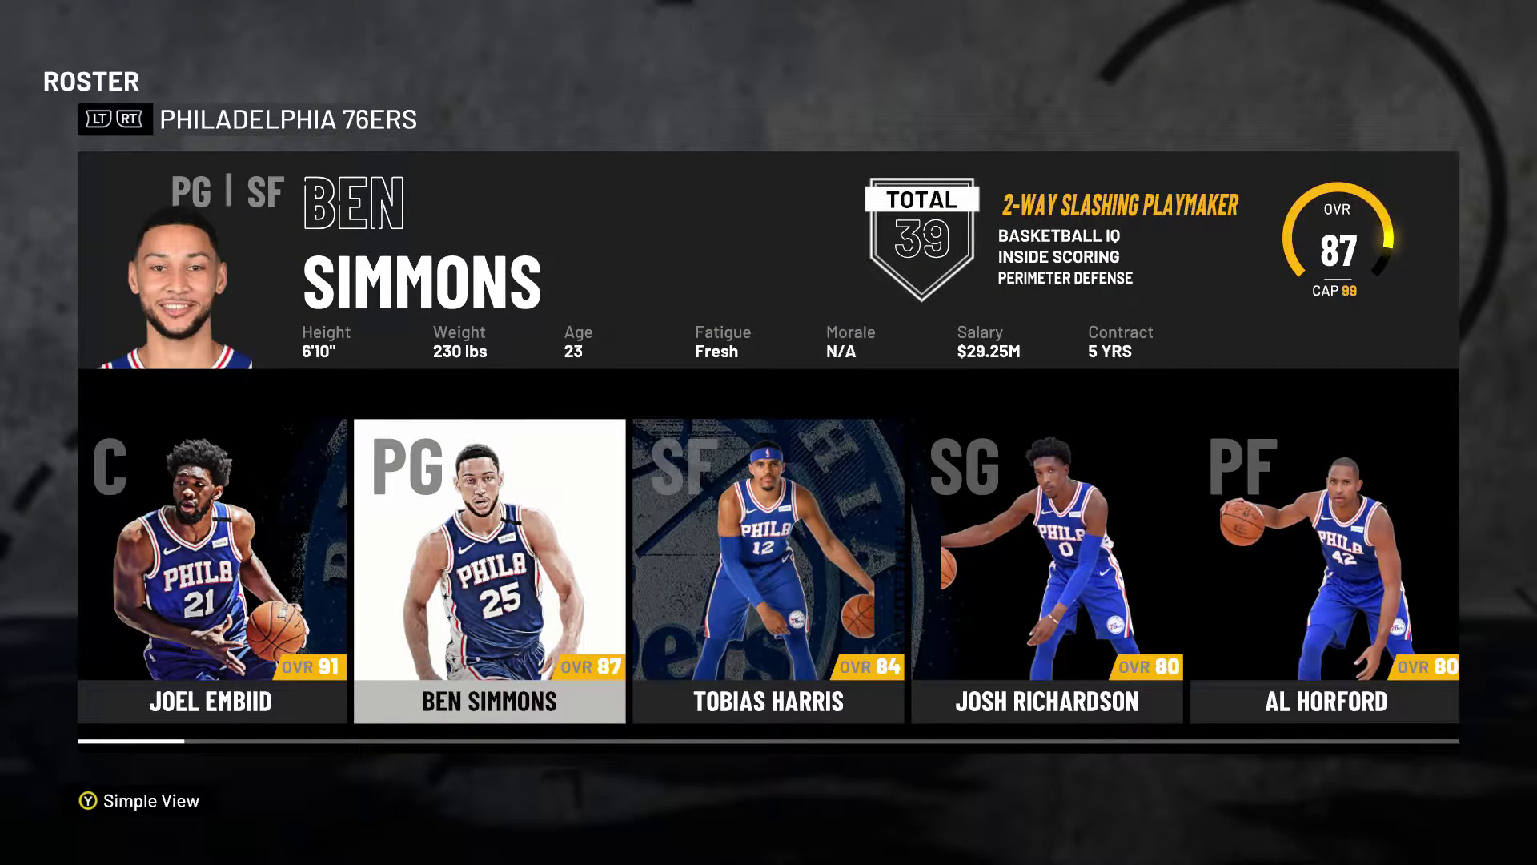
{"action": "key", "text": "Page_Down"}
{"action": "key", "text": "Page_Down"}
{"action": "key", "text": "Page_Down"}
{"action": "key", "text": "Page_Down"}
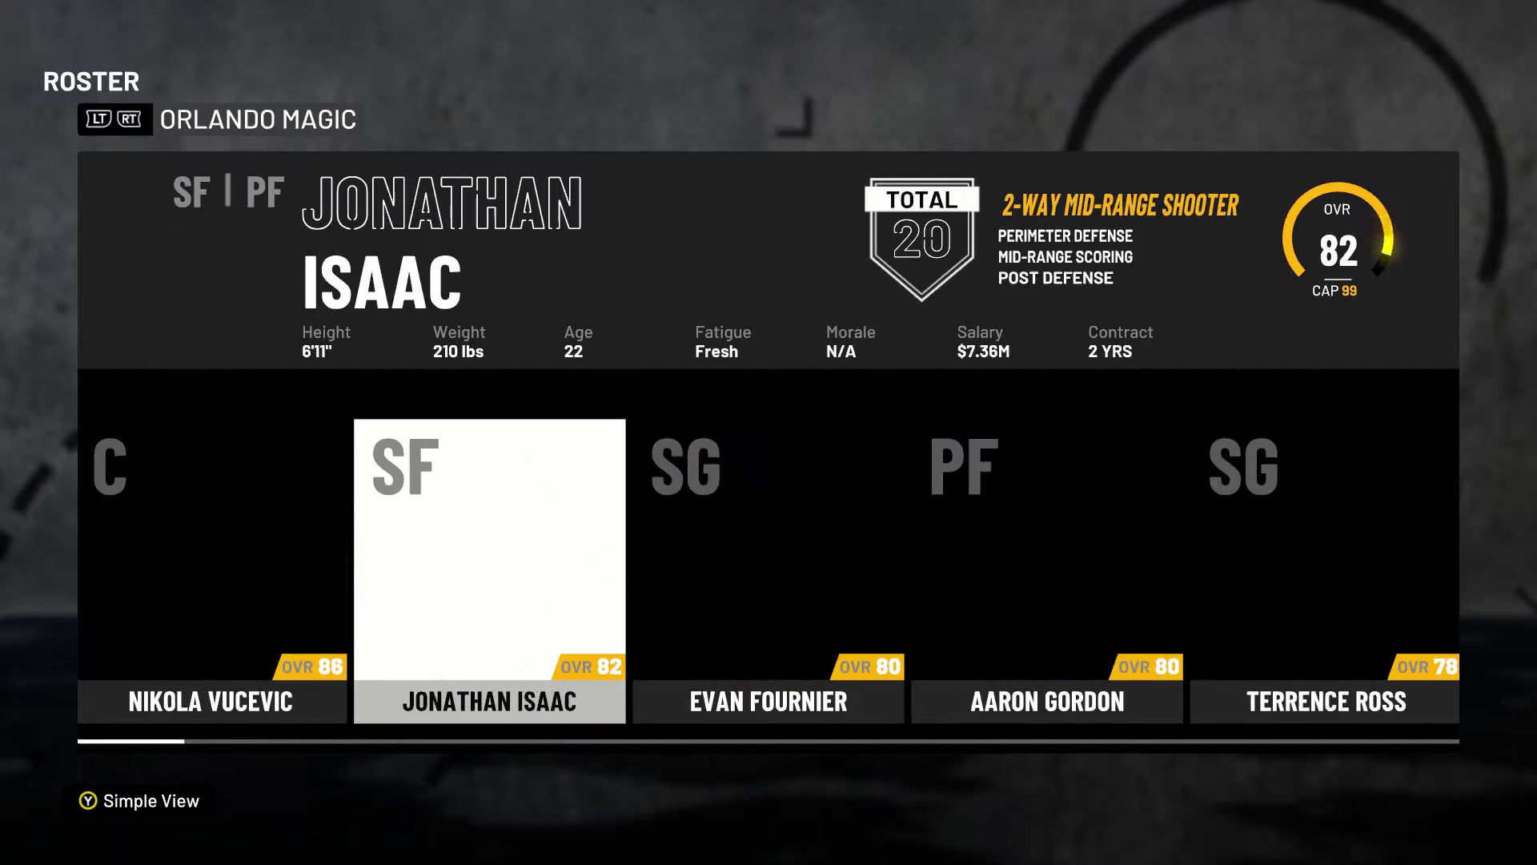
{"action": "key", "text": "Page_Down"}
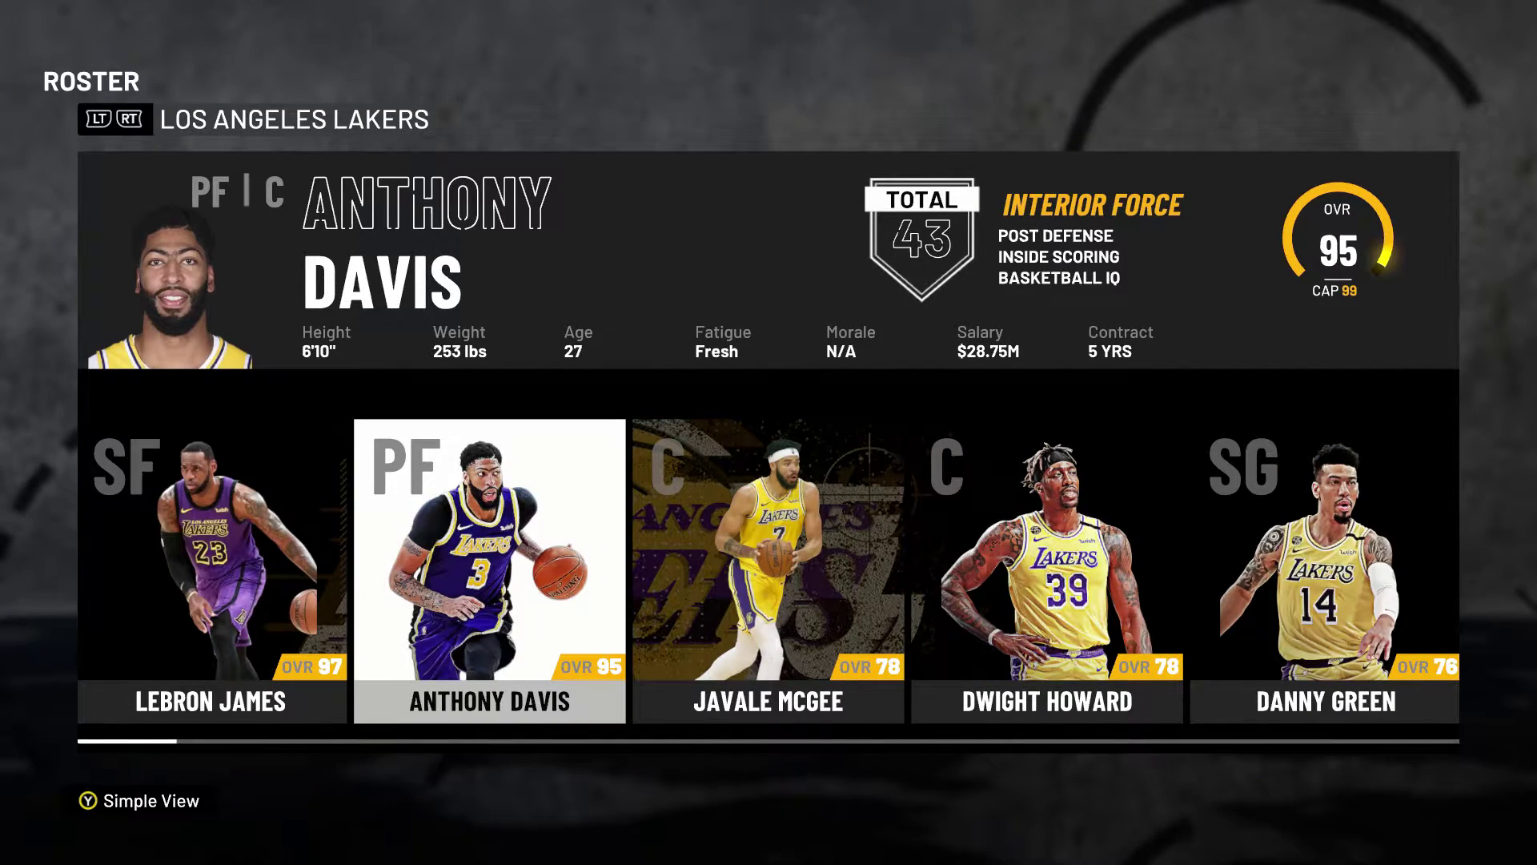
Step: View Anthony Davis's player card and career stats, then back out to the main menu
{"action": "key", "text": "Return"}
{"action": "key", "text": "Escape"}
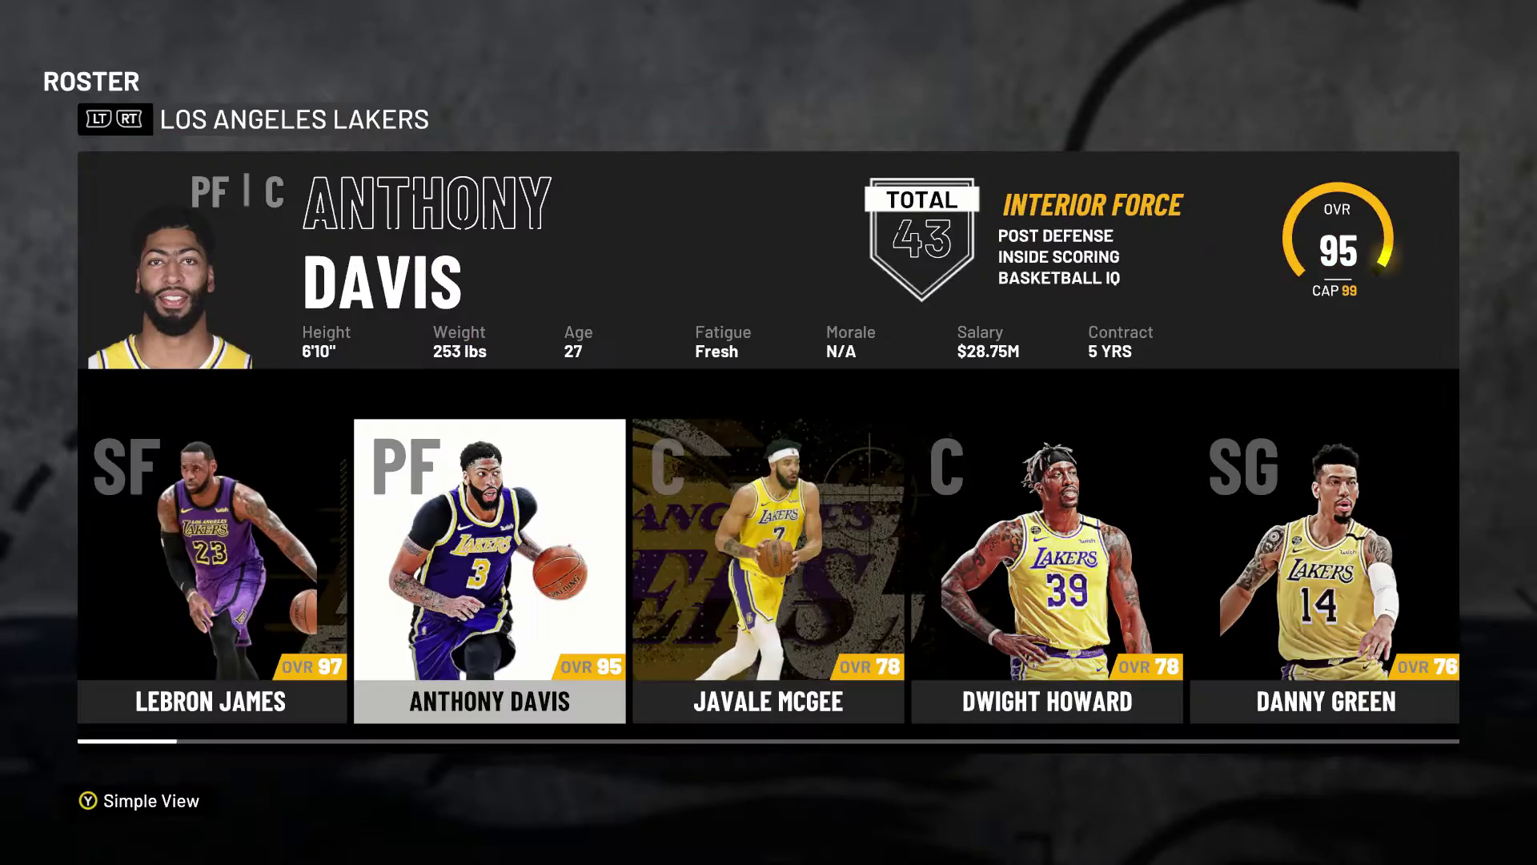
{"action": "key", "text": "Return"}
{"action": "key", "text": "Escape"}
{"action": "key", "text": "Escape"}
{"action": "key", "text": "Escape"}
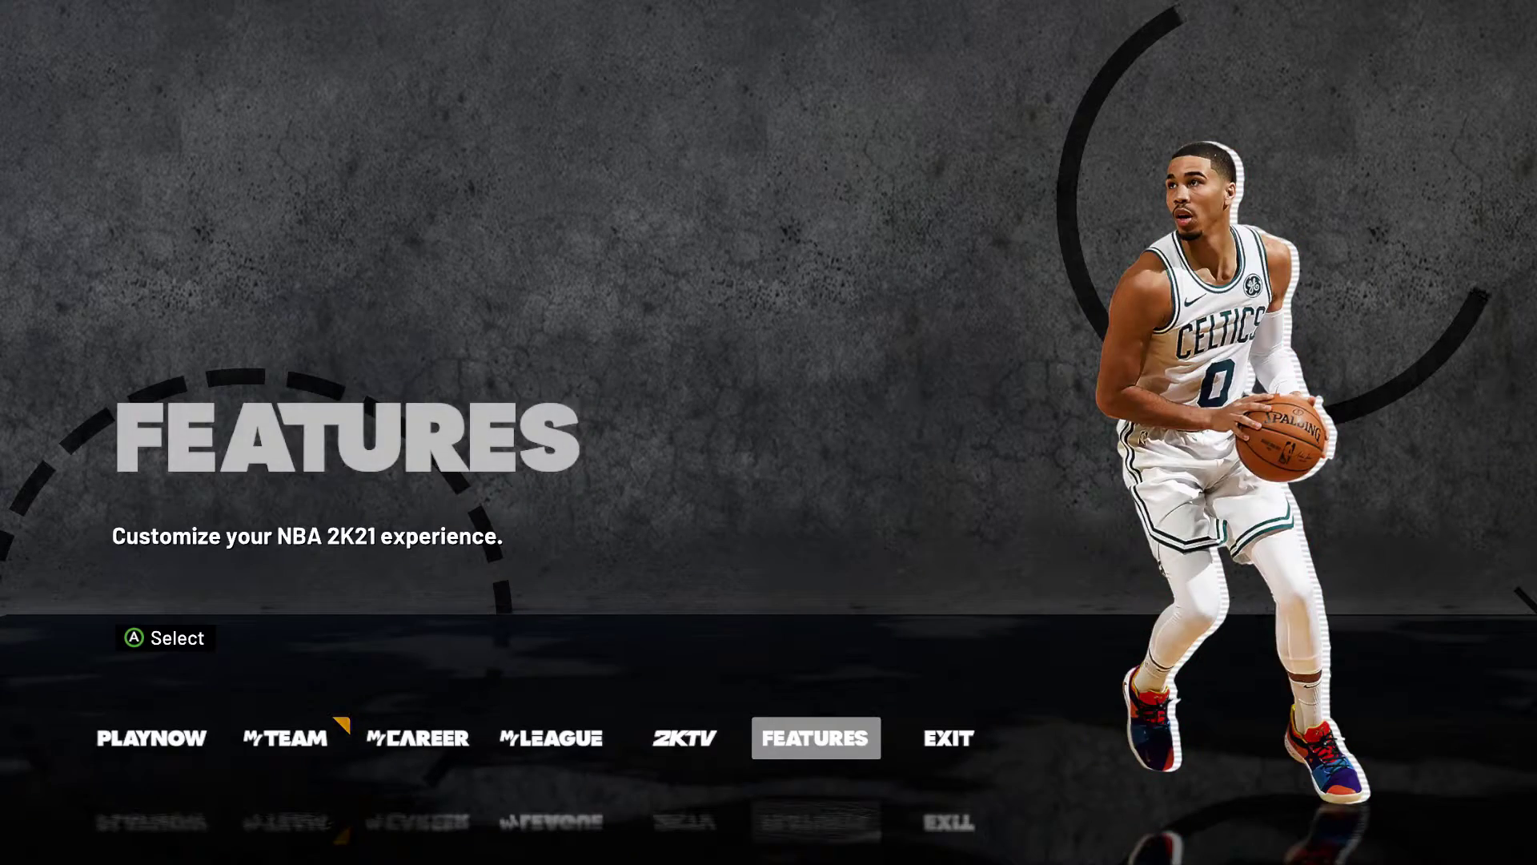
Step: Open Features > Create A Player and start a new created player
{"action": "key", "text": "Return"}
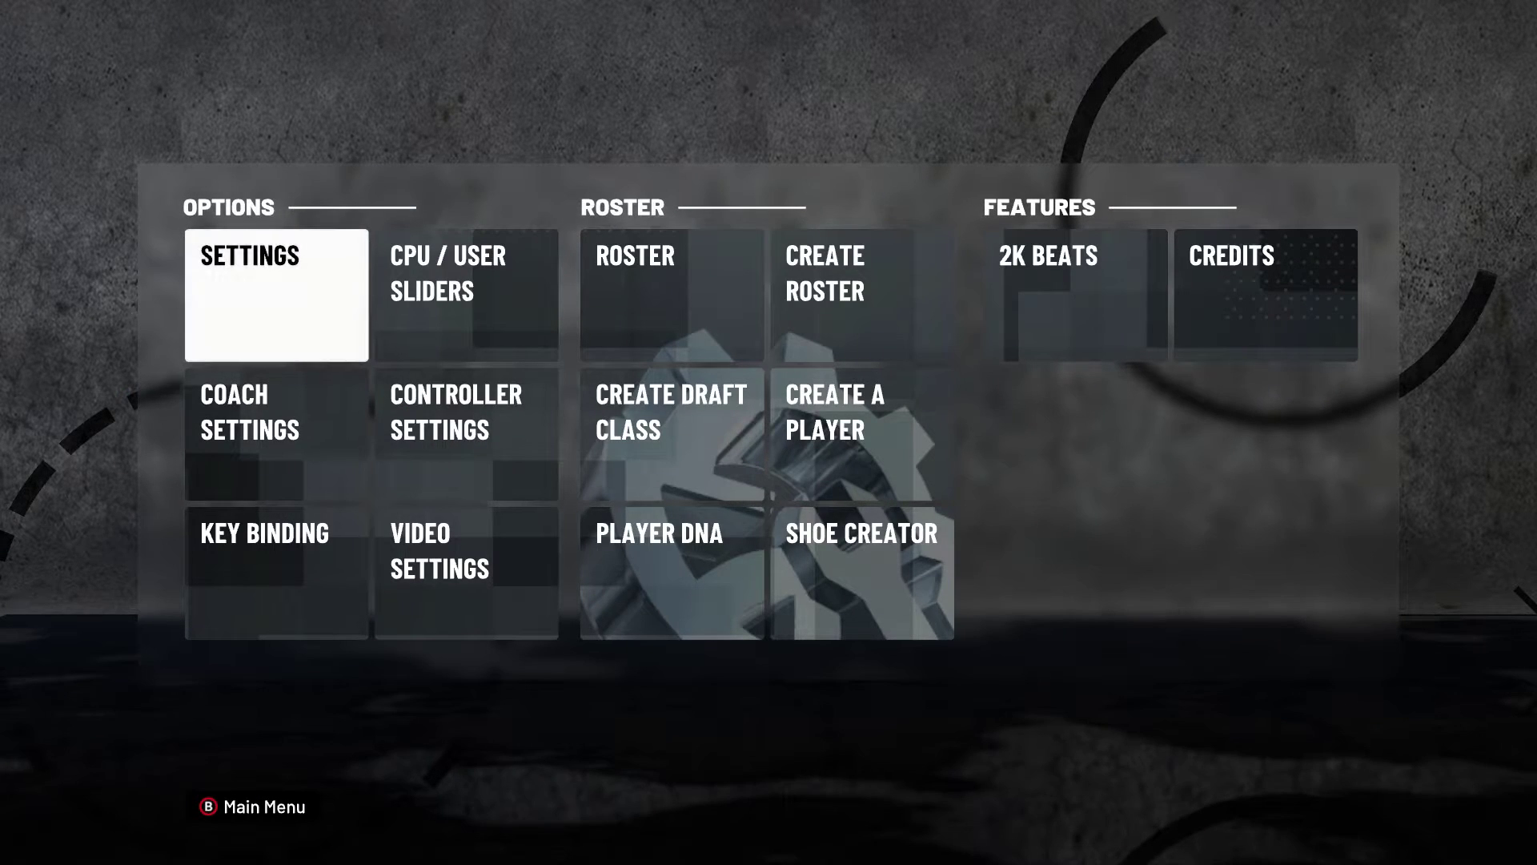
{"action": "key", "text": "Right"}
{"action": "key", "text": "Right"}
{"action": "key", "text": "Right"}
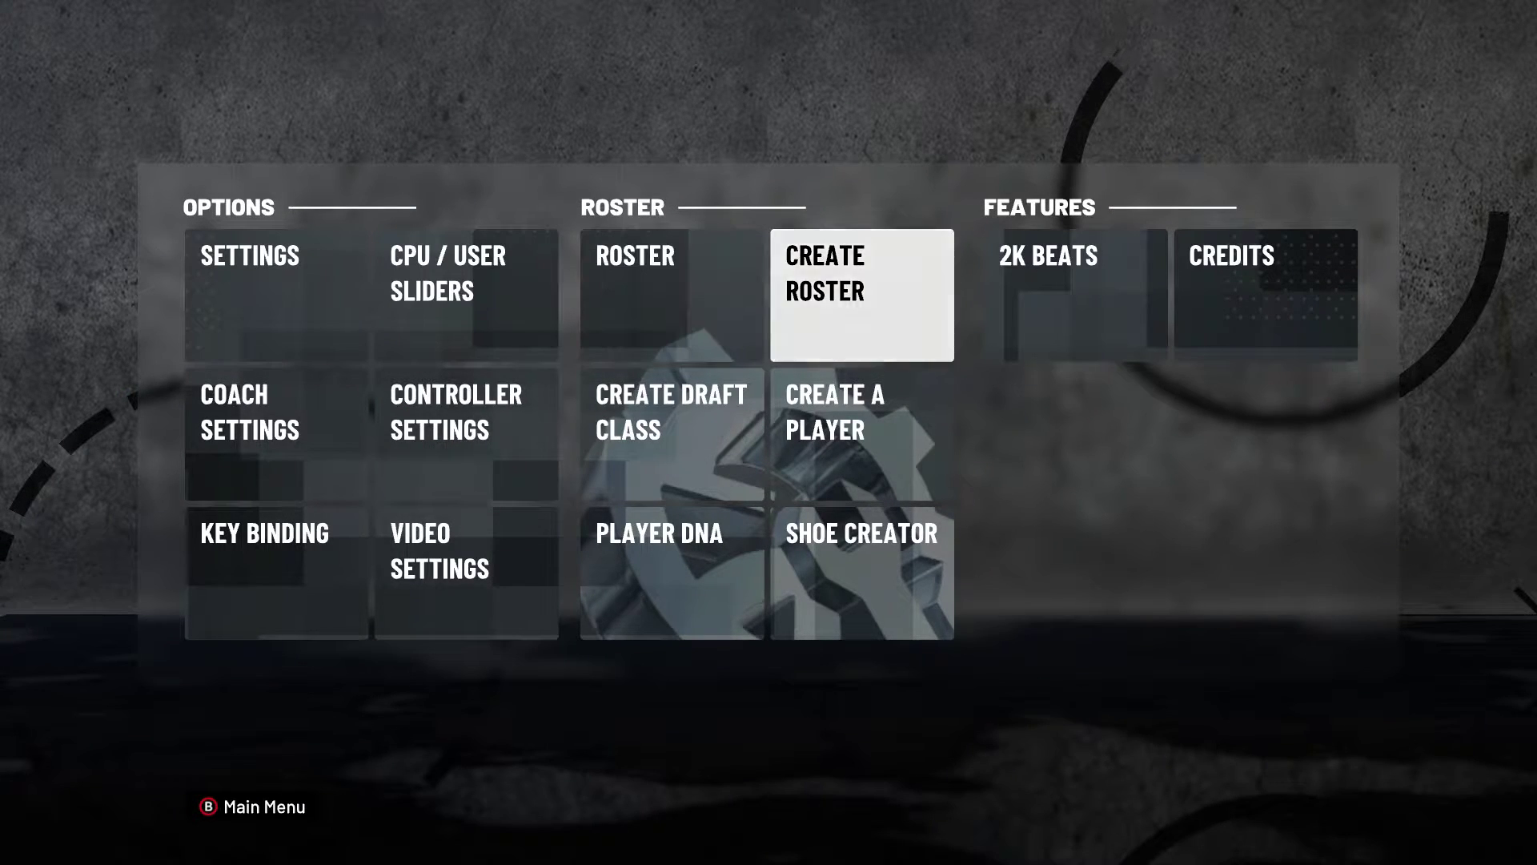
{"action": "key", "text": "Left"}
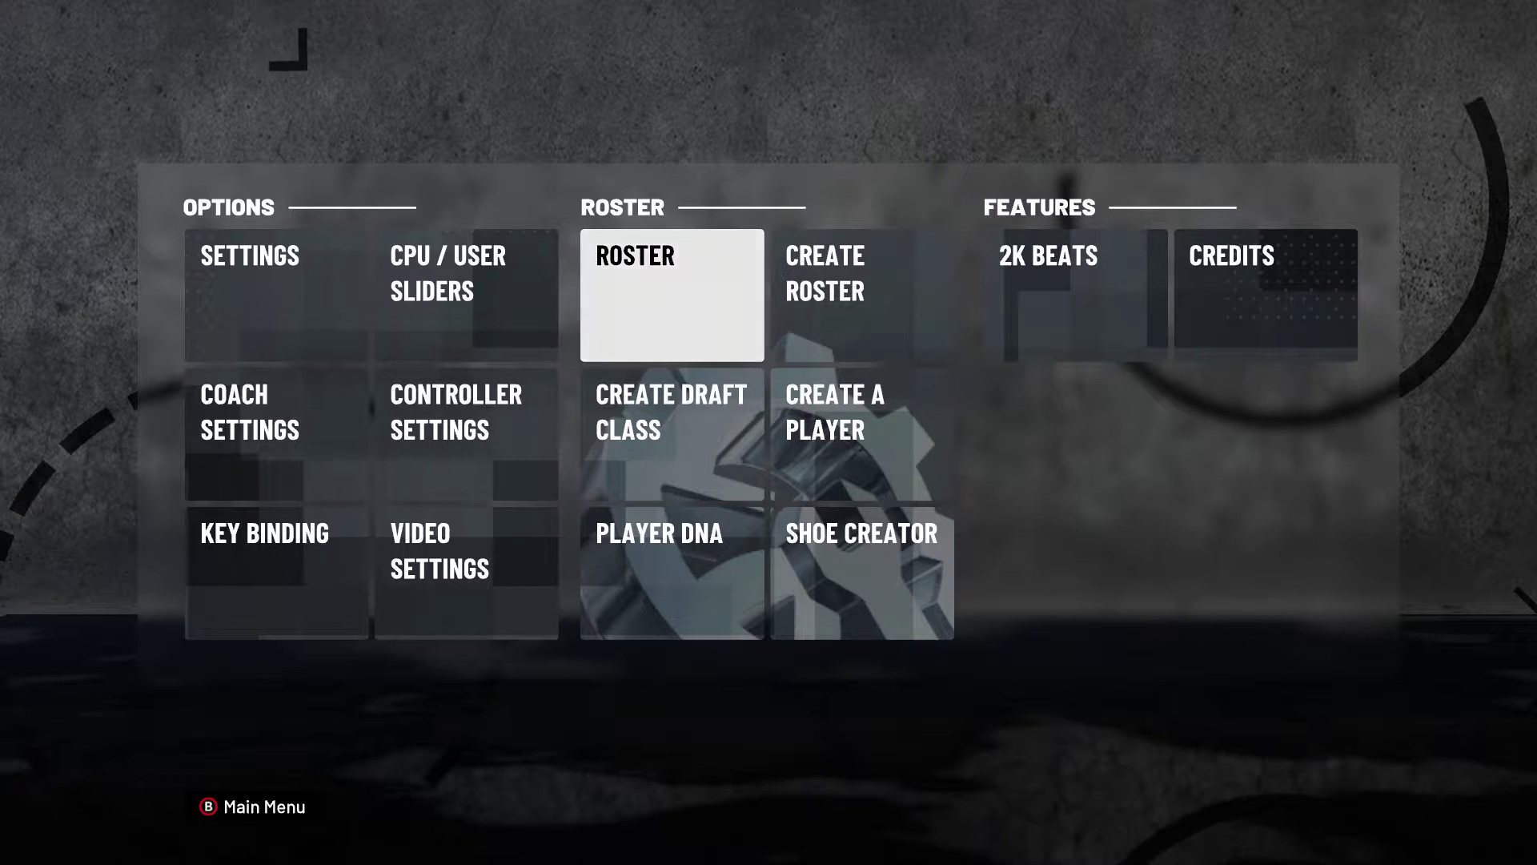
{"action": "key", "text": "Left"}
{"action": "key", "text": "Down"}
{"action": "key", "text": "Right"}
{"action": "key", "text": "Right"}
{"action": "key", "text": "Return"}
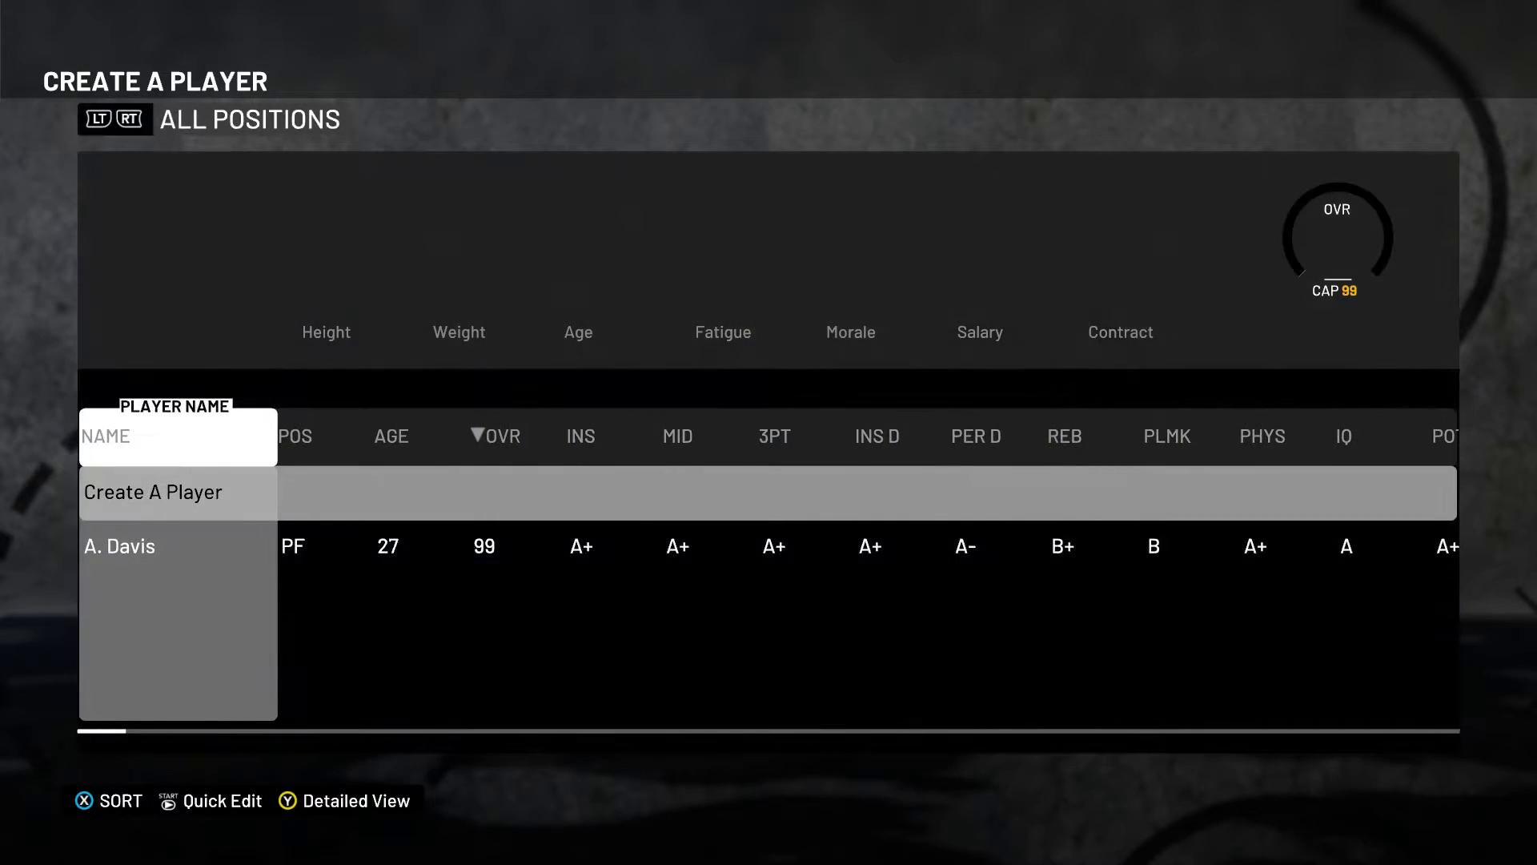
{"action": "key", "text": "Return"}
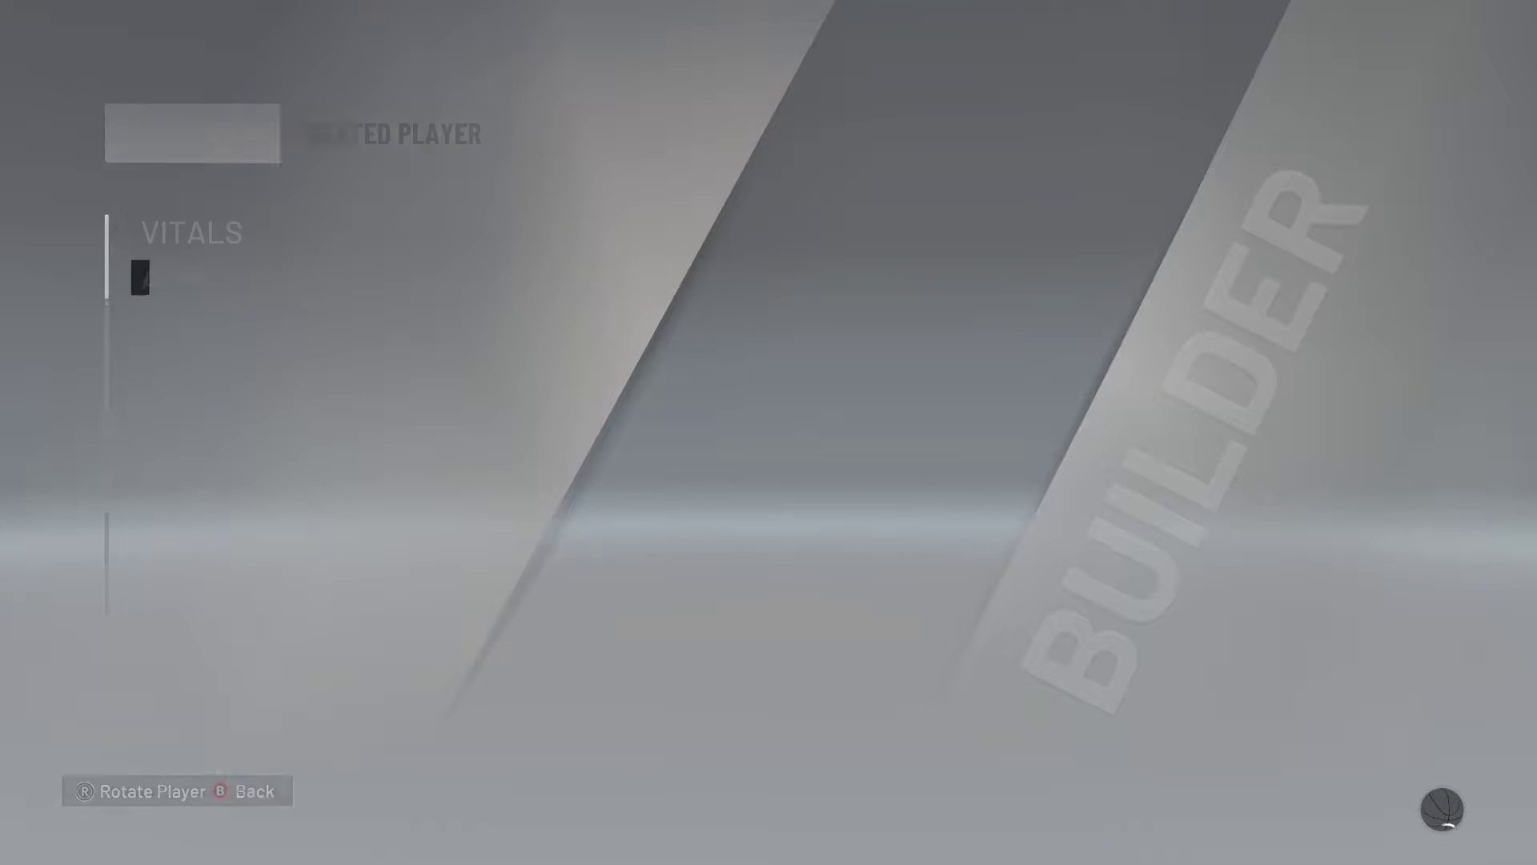
Step: Set Headband to YES in the upper body accessories, giving the player a red headband
{"action": "key", "text": "Down"}
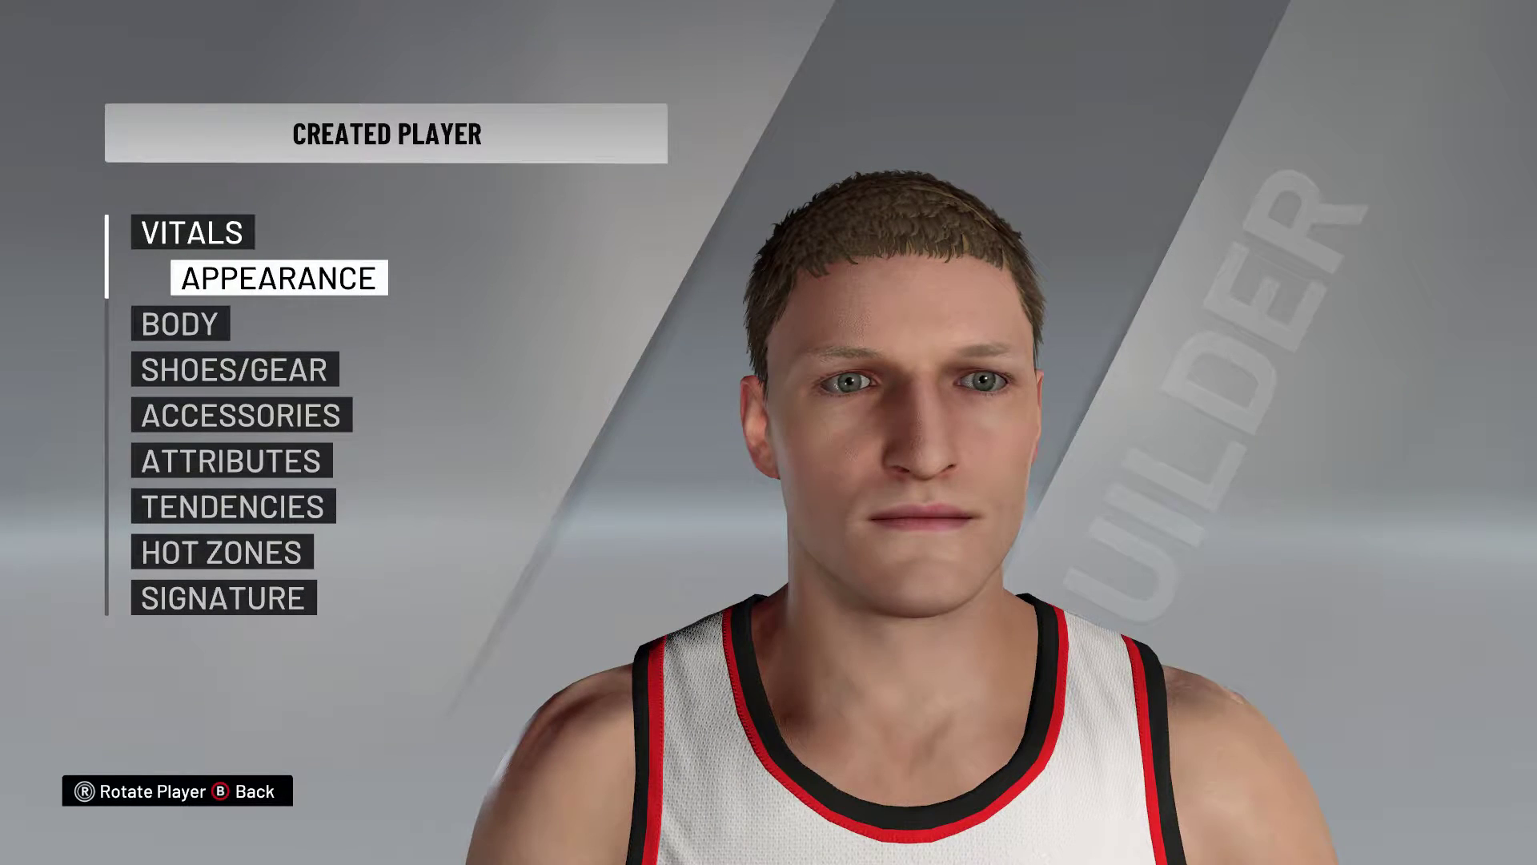
{"action": "key", "text": "Down"}
{"action": "key", "text": "Down"}
{"action": "key", "text": "Down"}
{"action": "key", "text": "Return"}
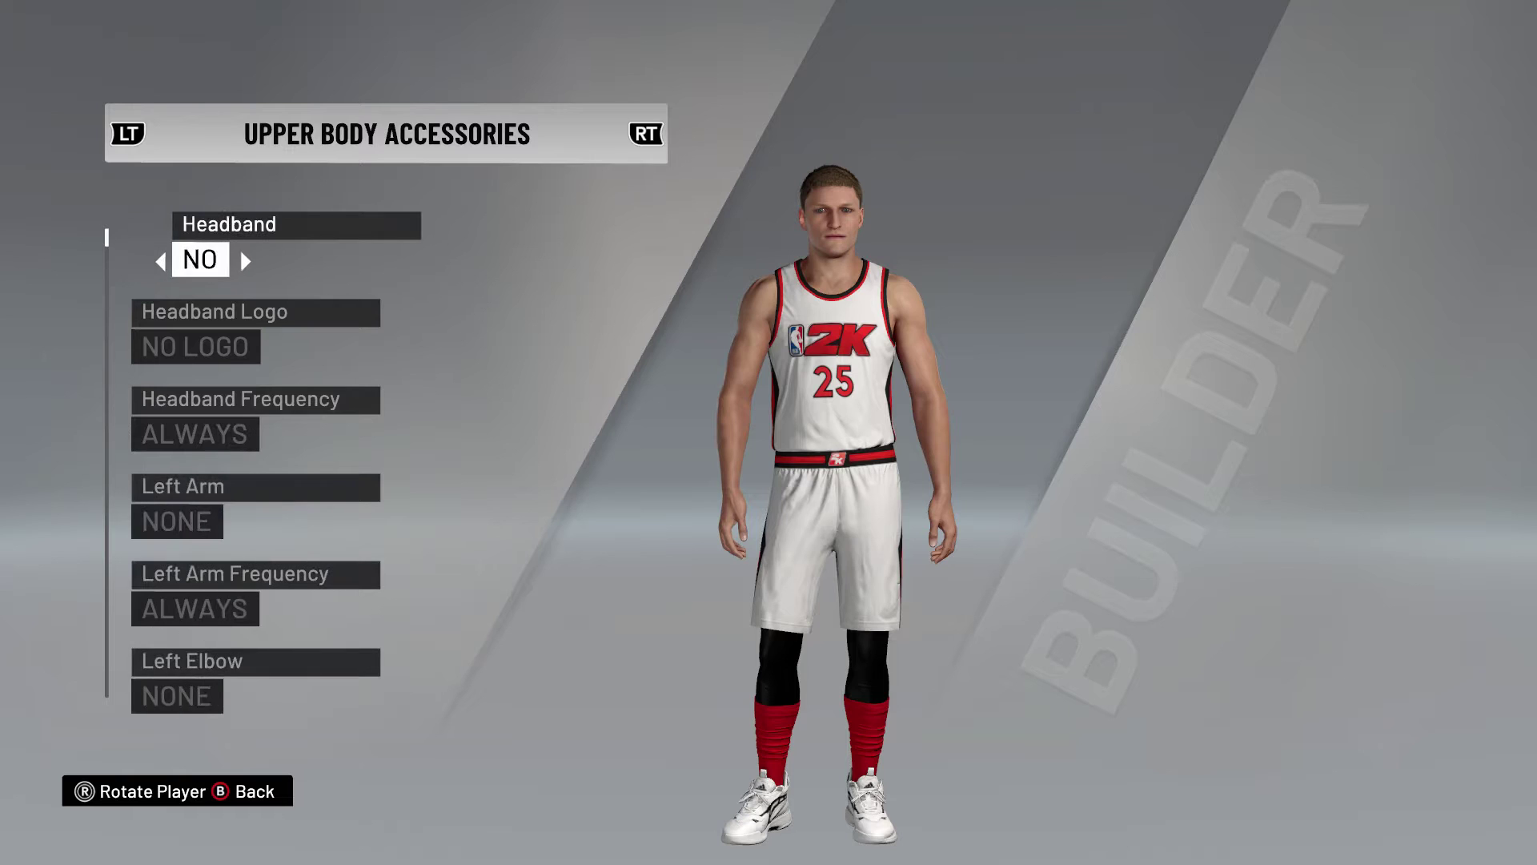
{"action": "key", "text": "Right"}
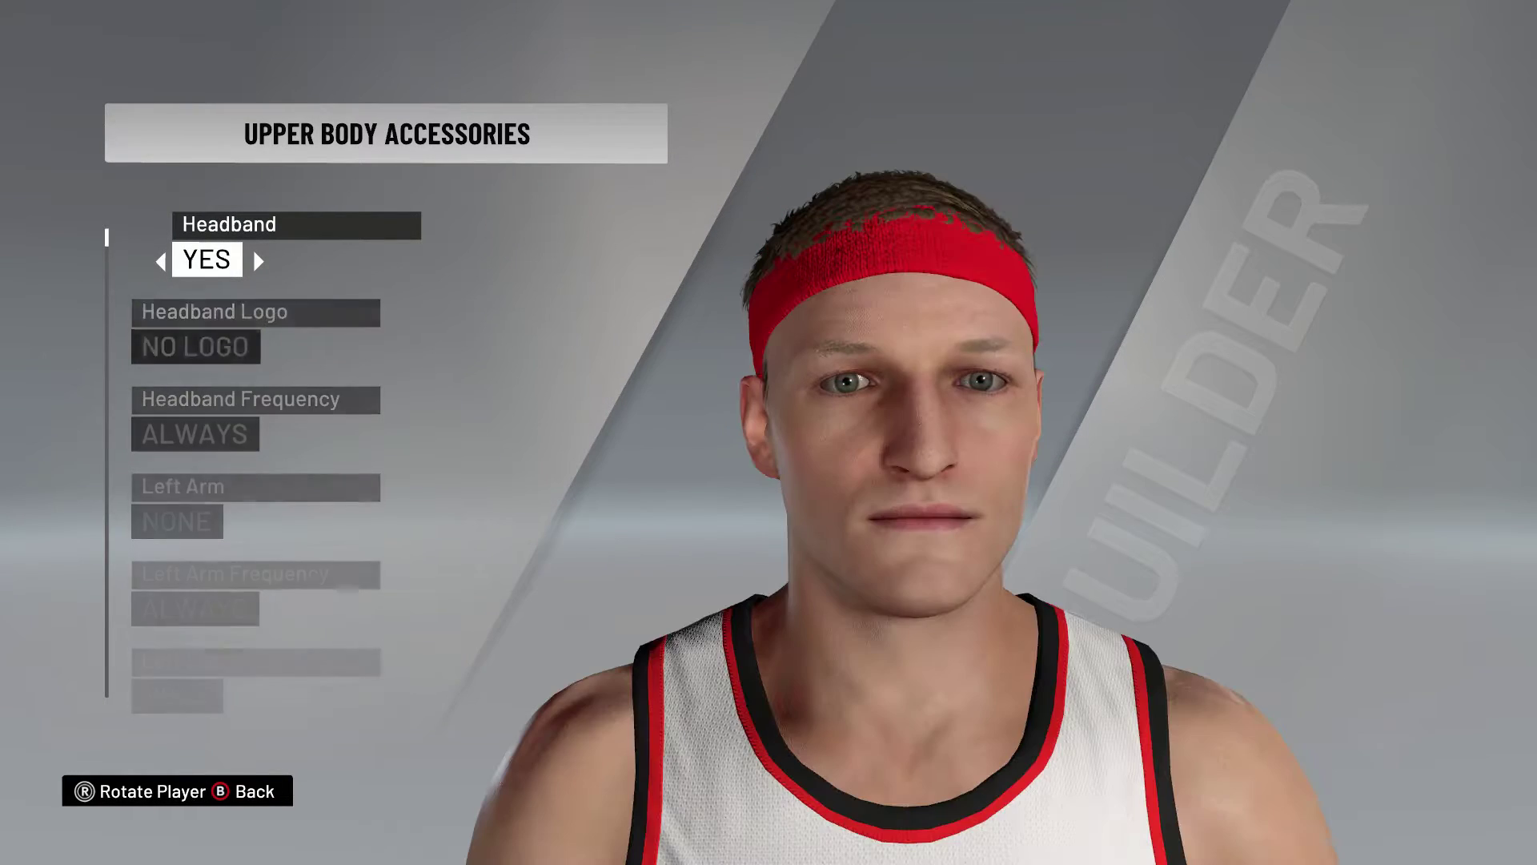
{"action": "key", "text": "Escape"}
{"action": "key", "text": "Up"}
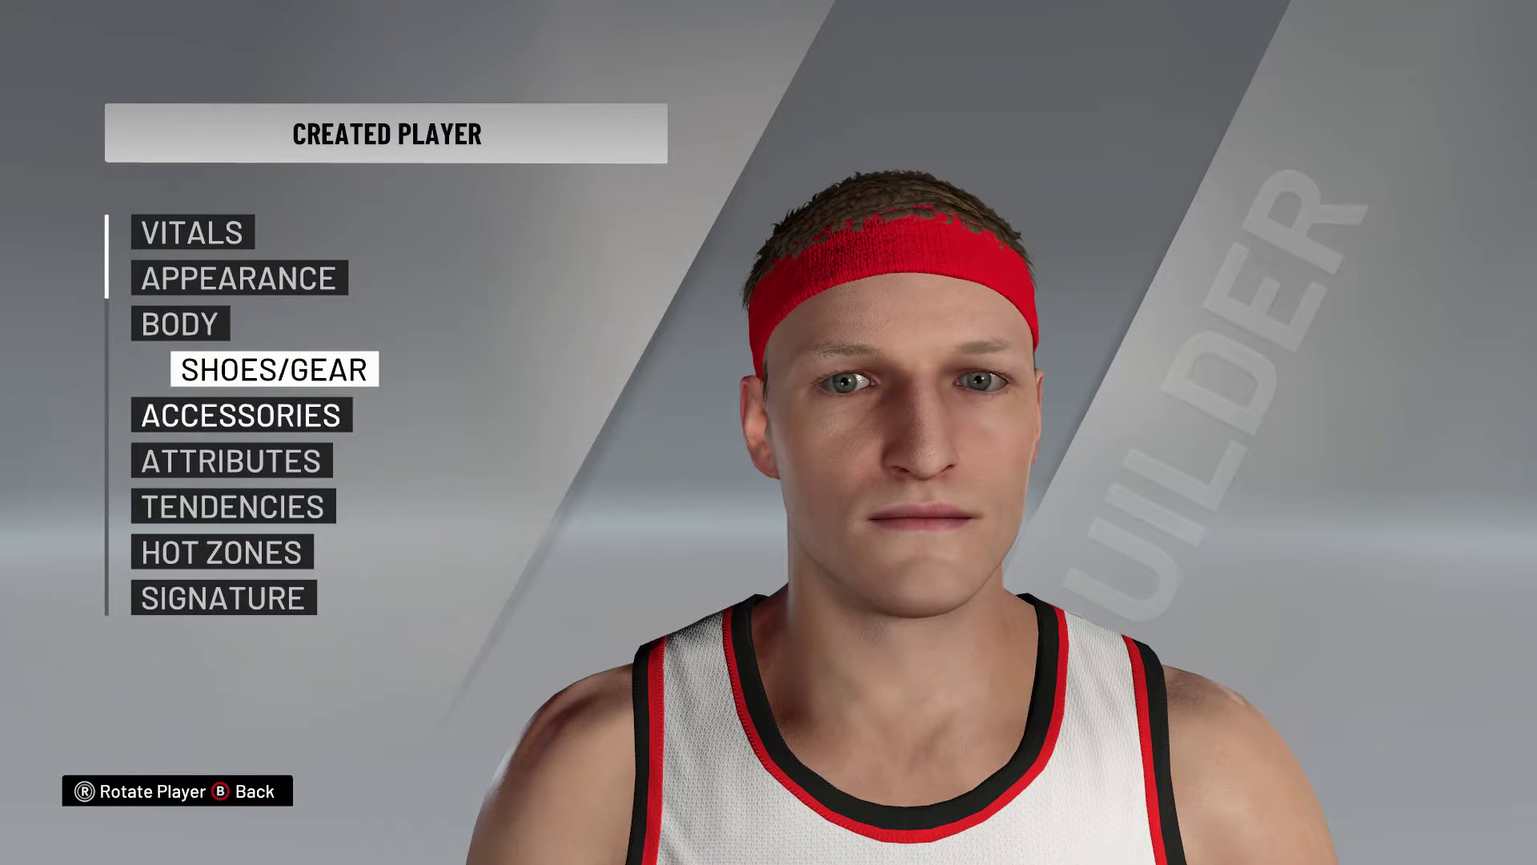
{"action": "key", "text": "Down"}
{"action": "key", "text": "Down"}
{"action": "key", "text": "Down"}
{"action": "key", "text": "Down"}
{"action": "key", "text": "Down"}
{"action": "key", "text": "Down"}
{"action": "key", "text": "Down"}
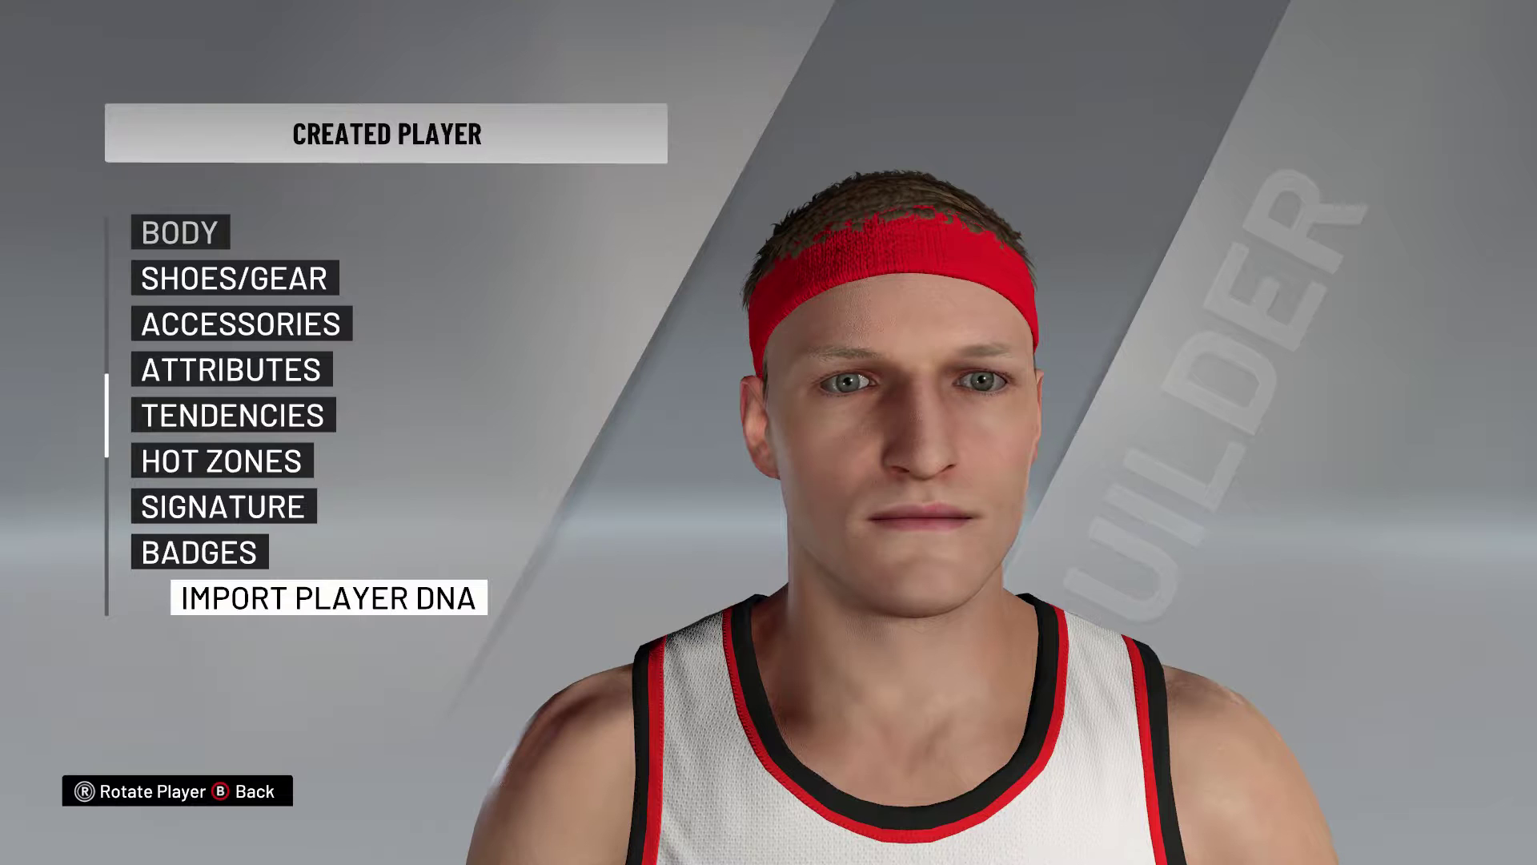
Step: Choose to copy a real NBA player's DNA and select the Lakers' A. Davis
{"action": "key", "text": "Return"}
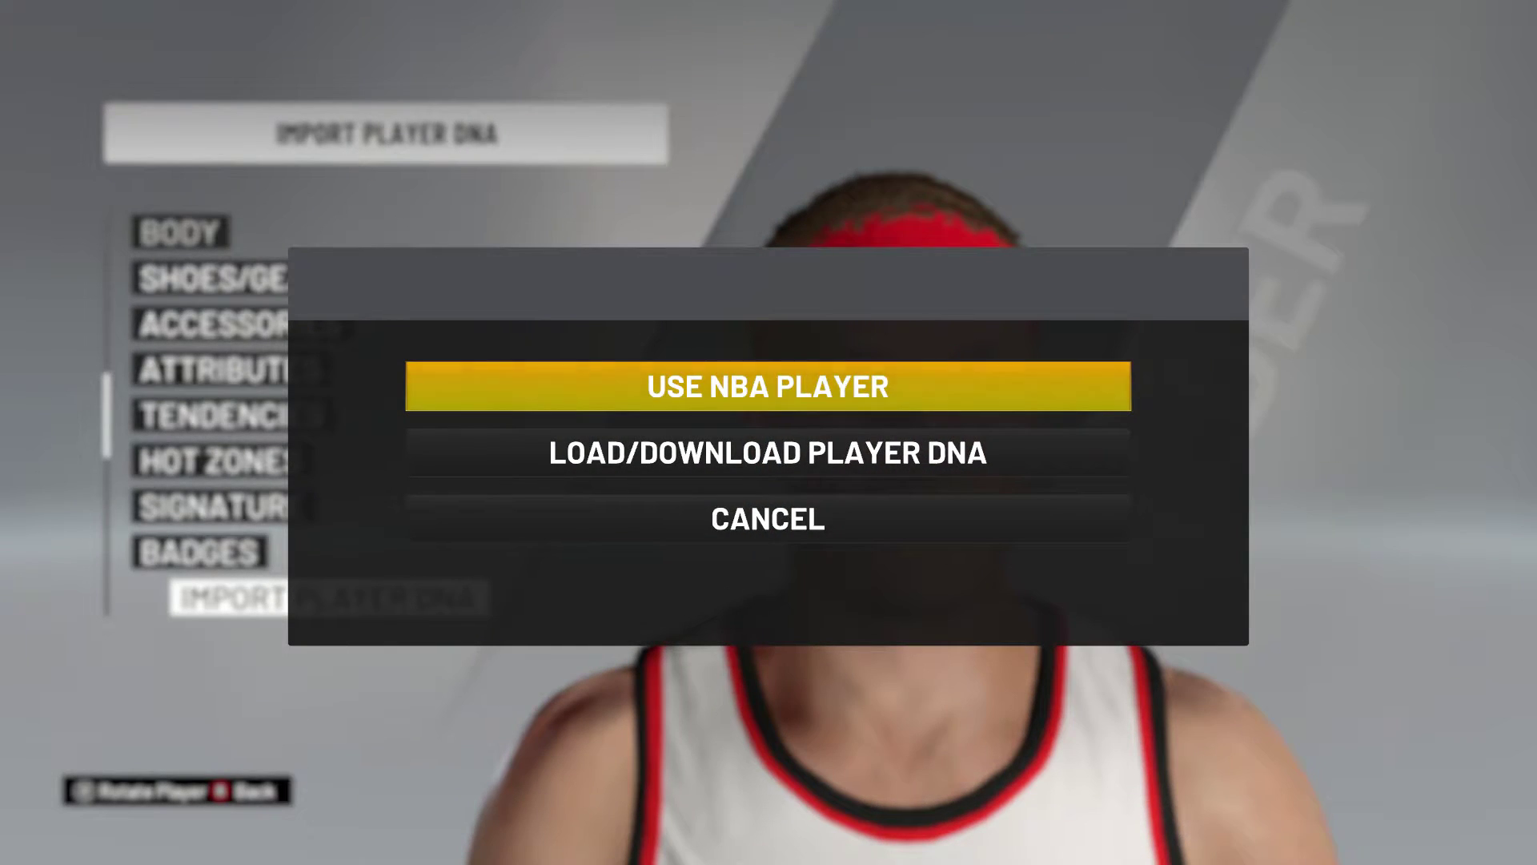
{"action": "key", "text": "Return"}
{"action": "key", "text": "Page_Down"}
{"action": "key", "text": "Page_Down"}
{"action": "key", "text": "Page_Down"}
{"action": "key", "text": "Page_Down"}
{"action": "key", "text": "Page_Down"}
{"action": "key", "text": "Page_Down"}
{"action": "key", "text": "Page_Down"}
{"action": "key", "text": "Page_Down"}
{"action": "key", "text": "Page_Down"}
{"action": "key", "text": "Page_Down"}
{"action": "key", "text": "Page_Down"}
{"action": "key", "text": "Page_Down"}
{"action": "key", "text": "Page_Down"}
{"action": "key", "text": "Page_Down"}
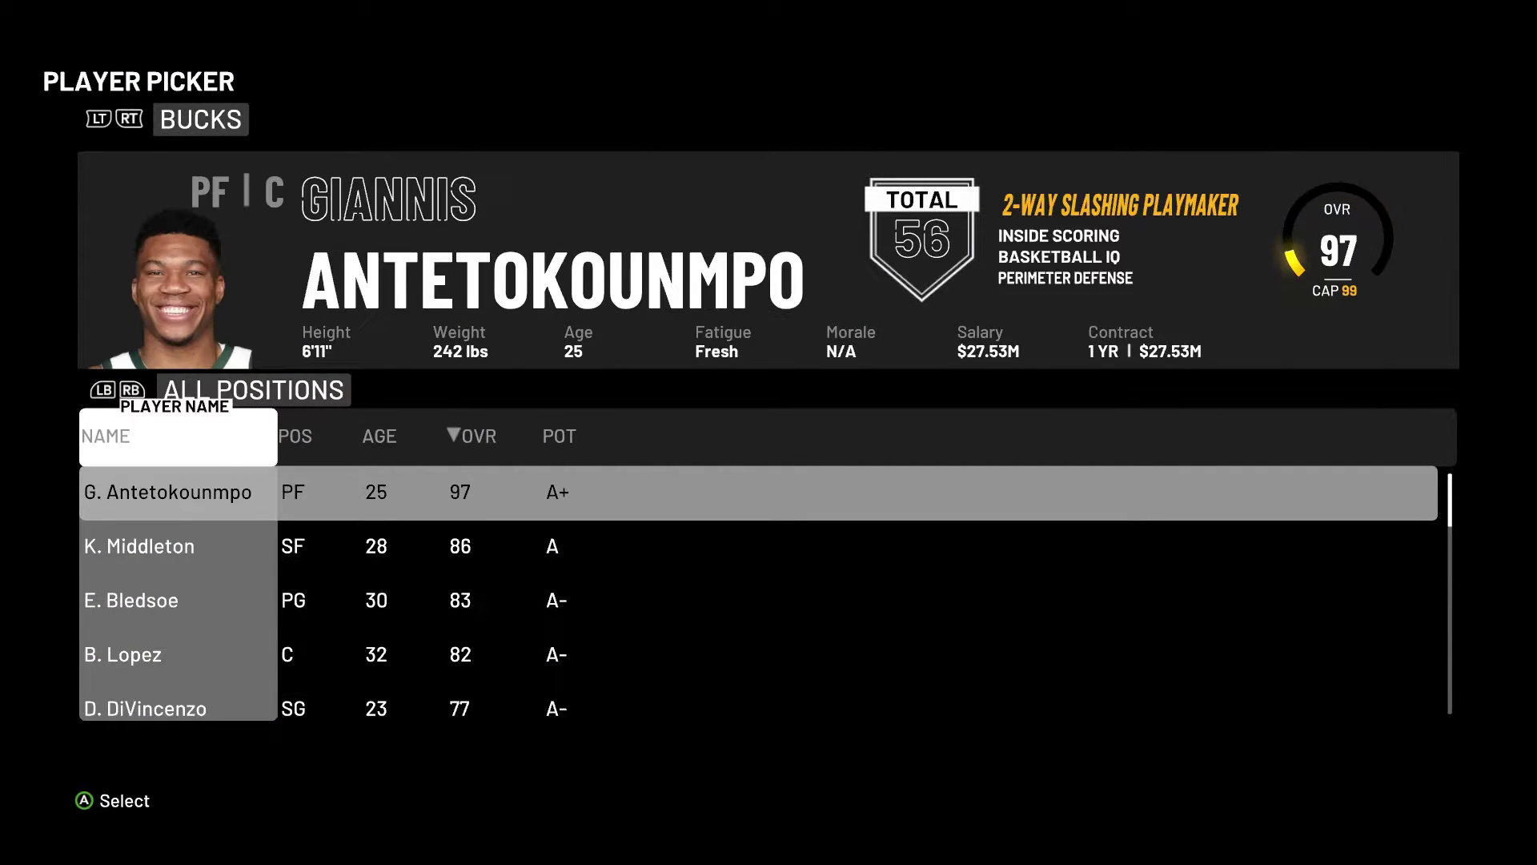
{"action": "key", "text": "Page_Down"}
{"action": "key", "text": "Page_Down"}
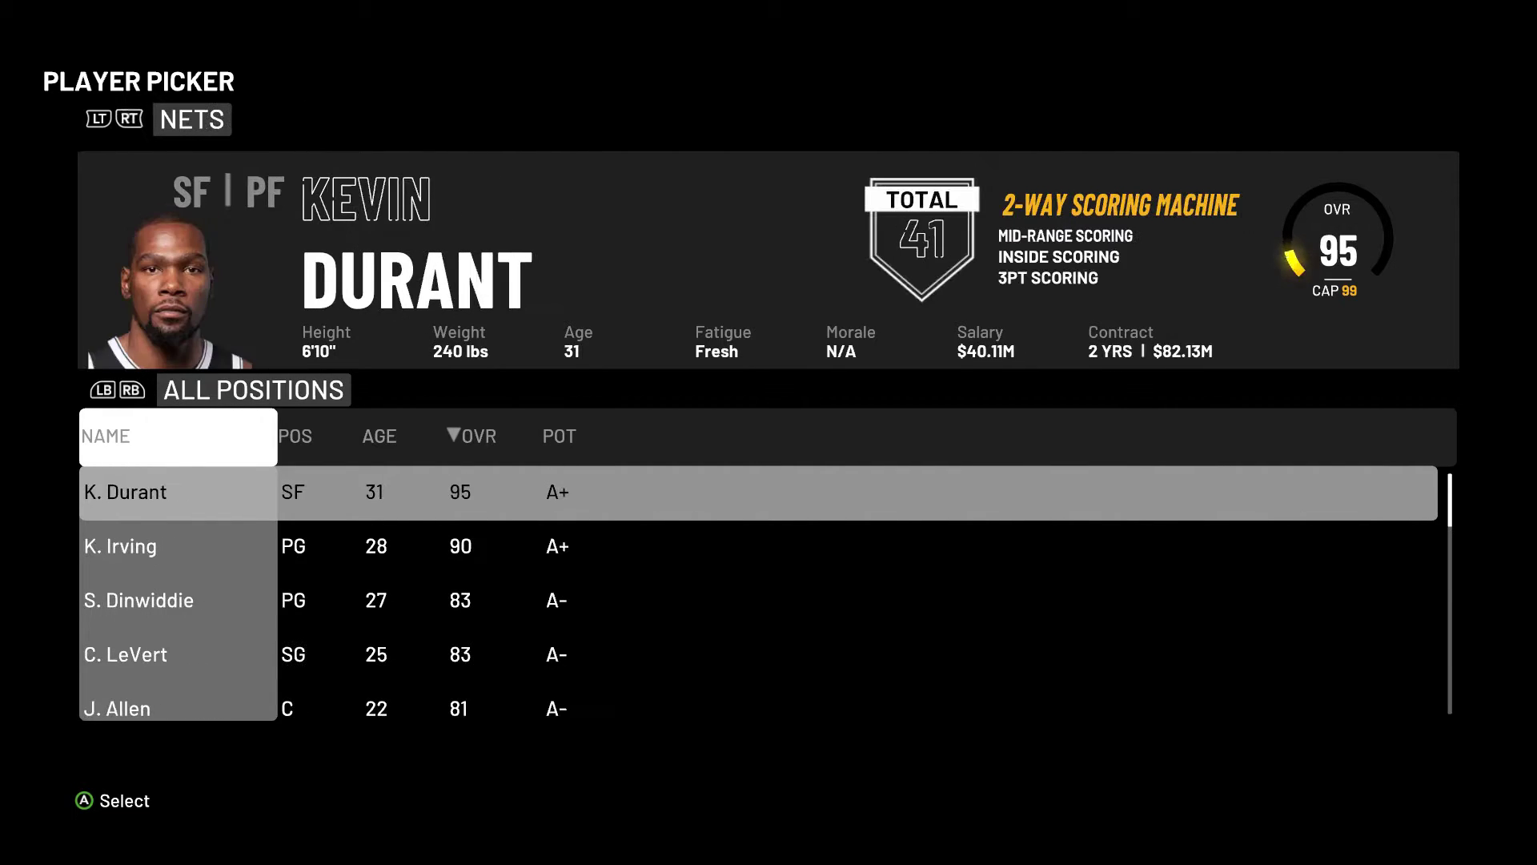
{"action": "key", "text": "Page_Up"}
{"action": "key", "text": "Page_Up"}
{"action": "key", "text": "Page_Up"}
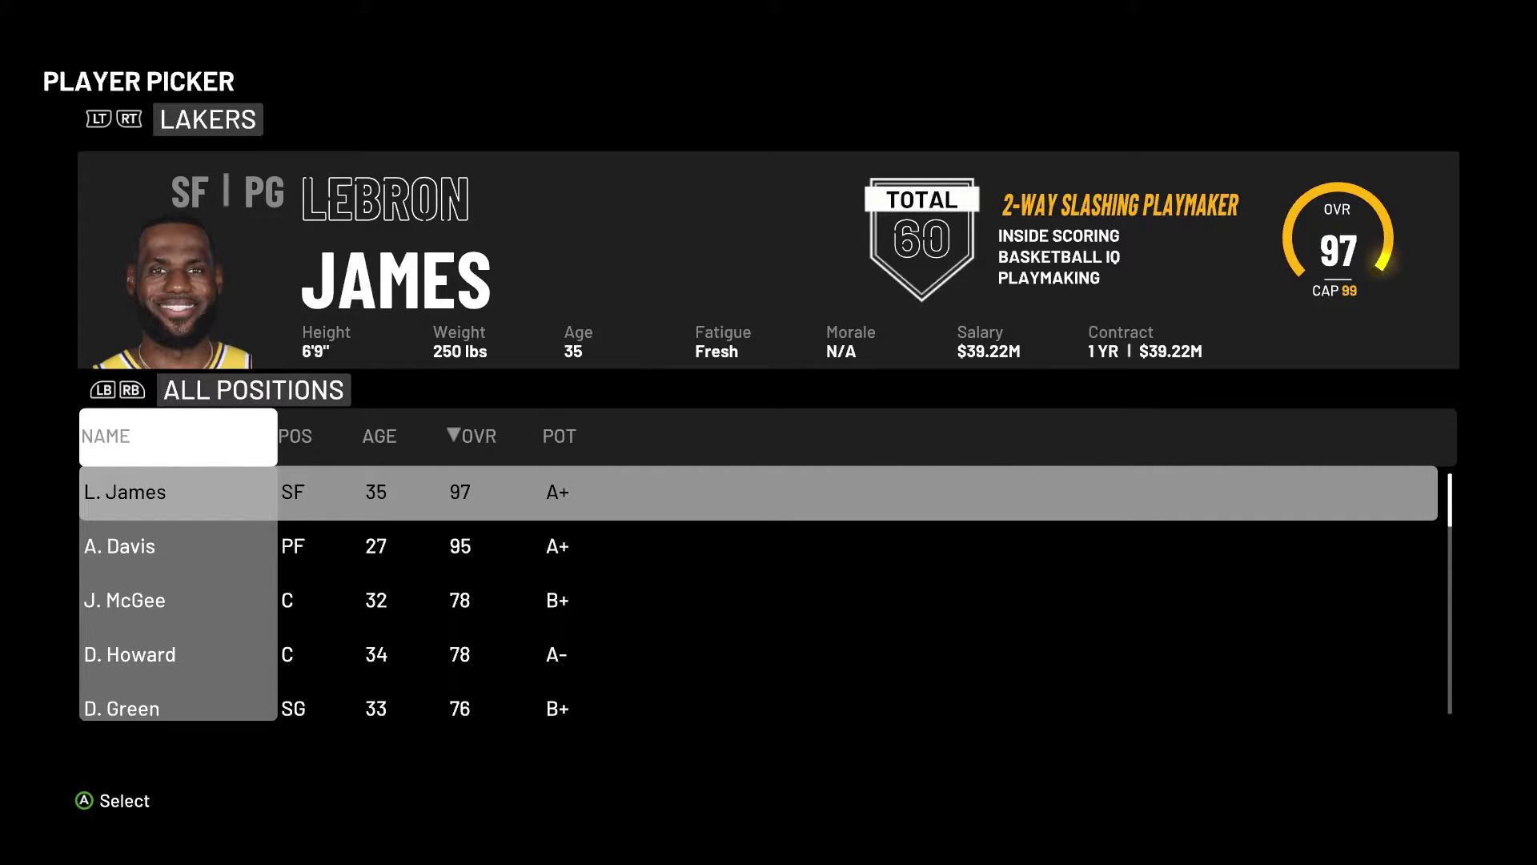
{"action": "key", "text": "Down"}
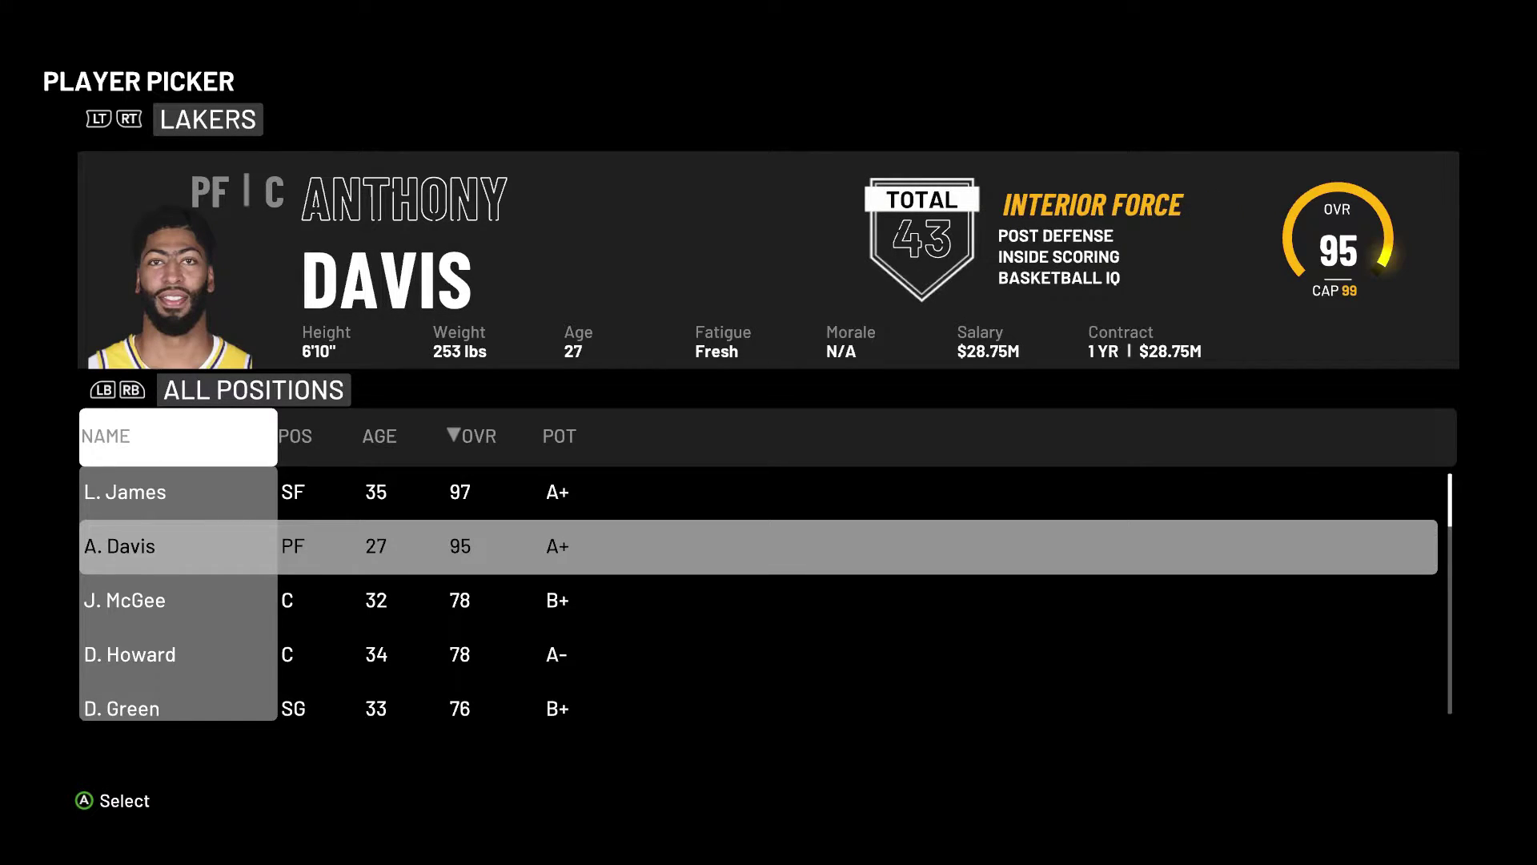
{"action": "key", "text": "Return"}
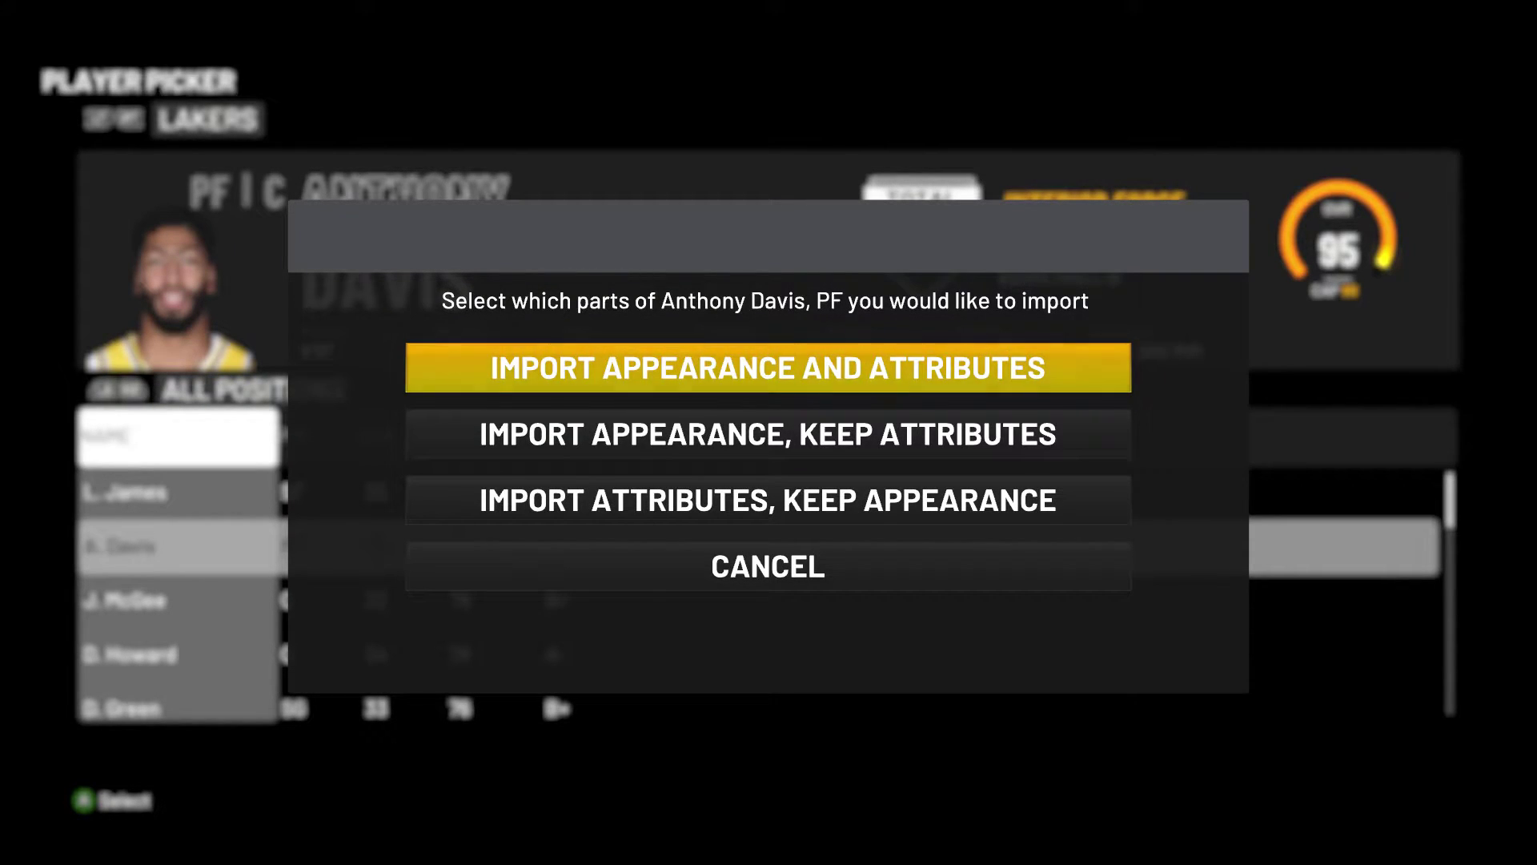
Step: Choose Import Appearance and Attributes to copy Anthony Davis into the player
{"action": "key", "text": "Down"}
{"action": "key", "text": "Up"}
{"action": "key", "text": "Down"}
{"action": "key", "text": "Down"}
{"action": "key", "text": "Up"}
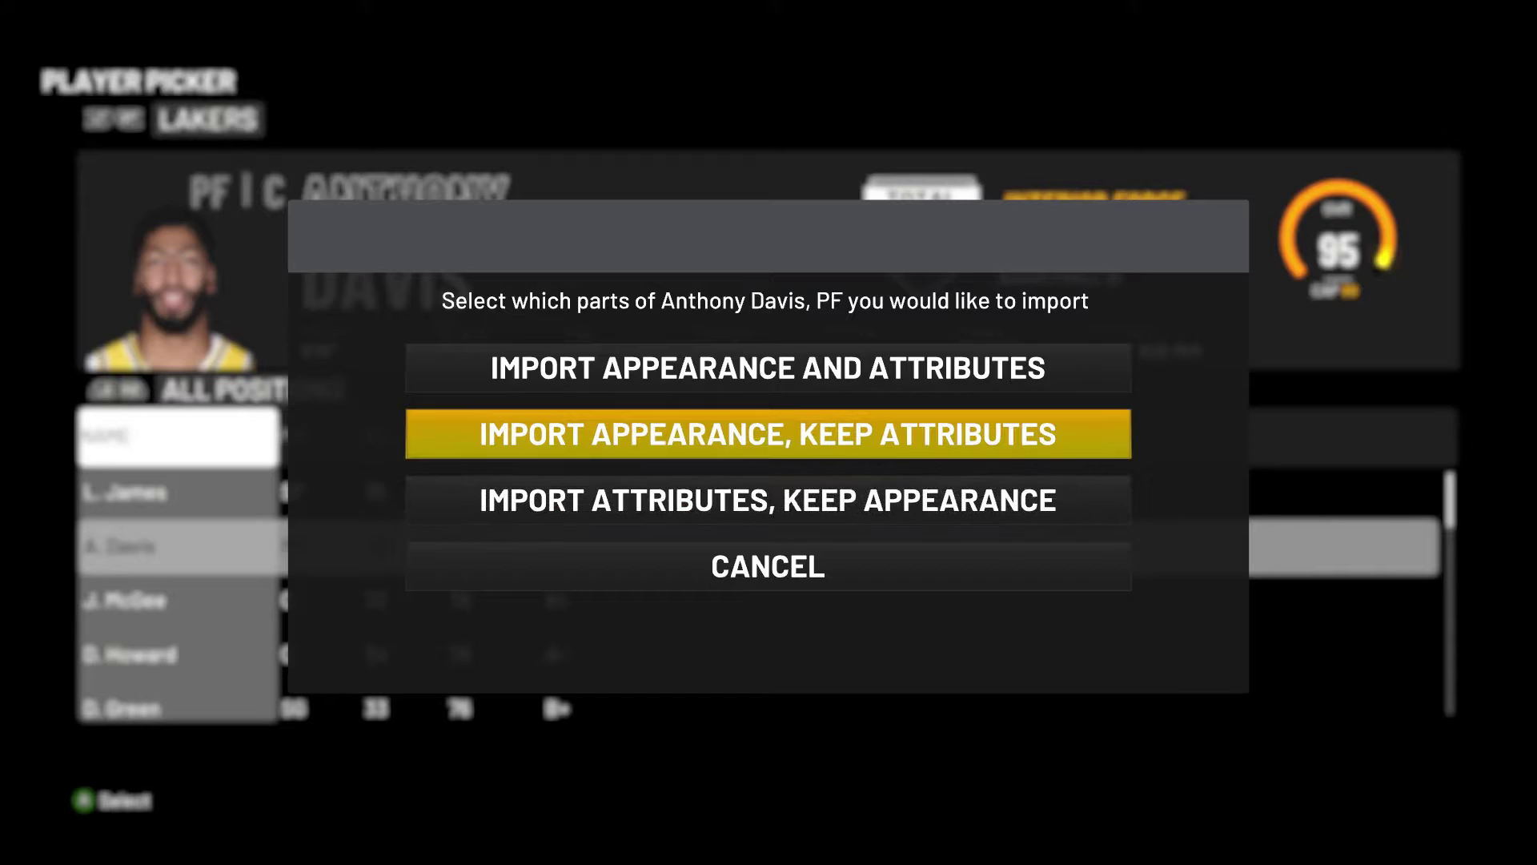
{"action": "key", "text": "Up"}
{"action": "key", "text": "Down"}
{"action": "key", "text": "Down"}
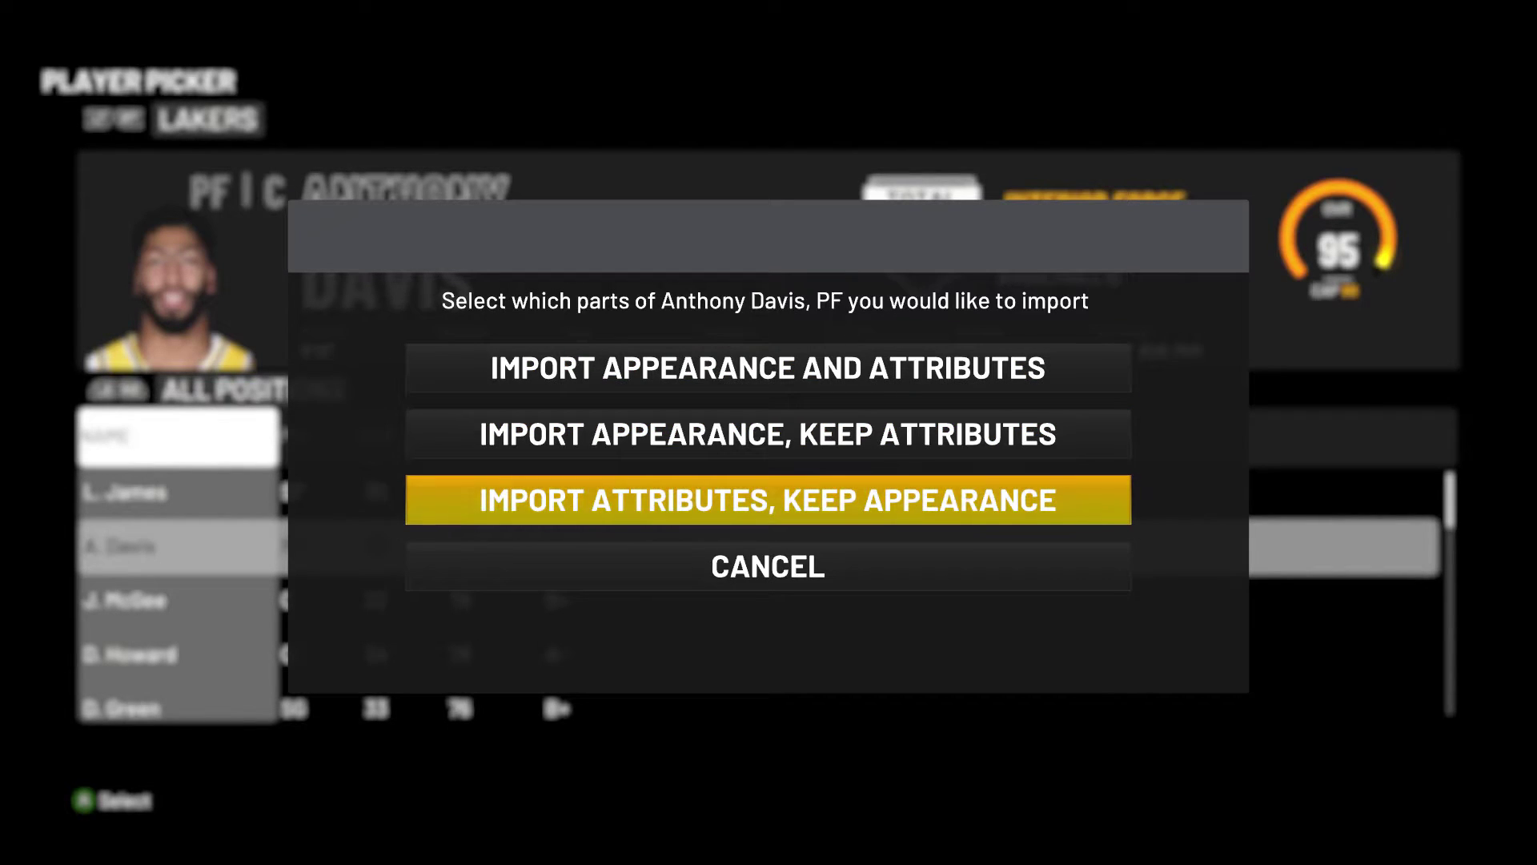
{"action": "key", "text": "Up"}
{"action": "key", "text": "Up"}
{"action": "key", "text": "Down"}
{"action": "key", "text": "Up"}
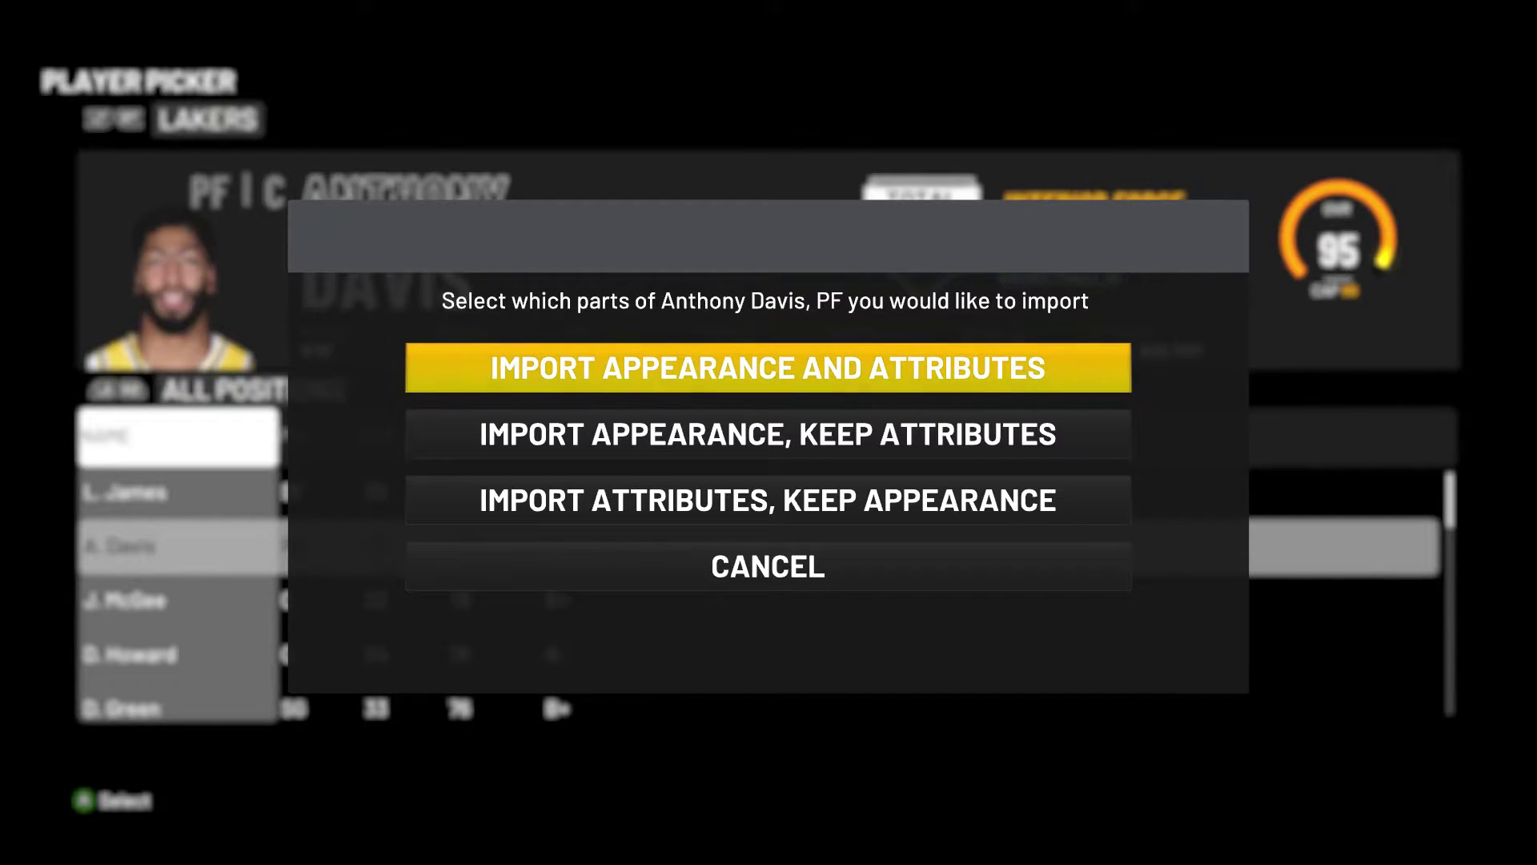
{"action": "key", "text": "Return"}
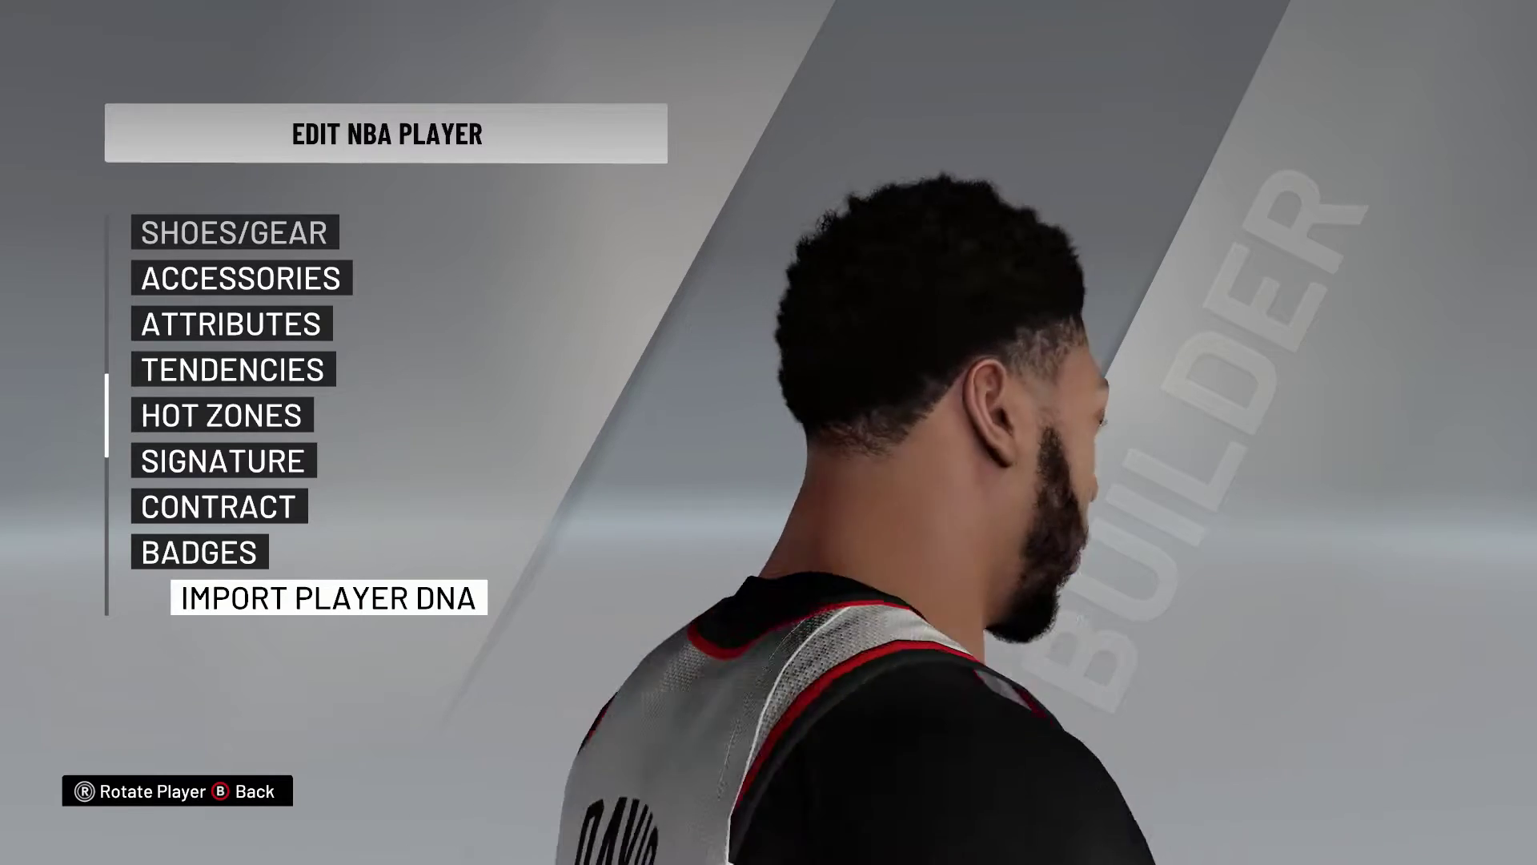
{"action": "key", "text": "Up"}
{"action": "key", "text": "Up"}
{"action": "key", "text": "Up"}
{"action": "key", "text": "Up"}
{"action": "key", "text": "Up"}
{"action": "key", "text": "Up"}
{"action": "key", "text": "Up"}
{"action": "key", "text": "Up"}
{"action": "key", "text": "Up"}
{"action": "key", "text": "Up"}
{"action": "key", "text": "Down"}
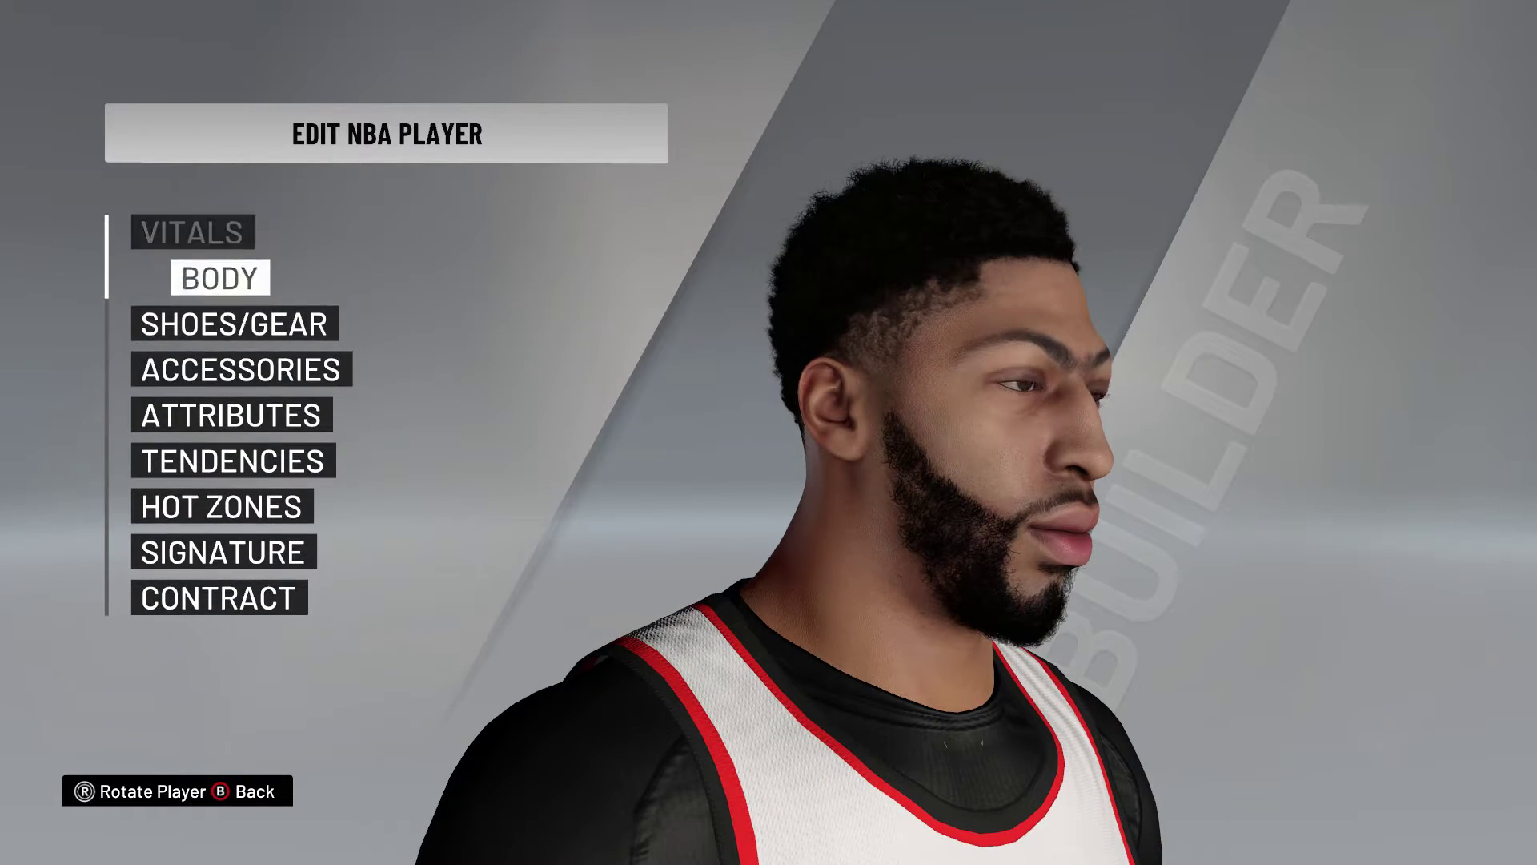
{"action": "key", "text": "Down"}
{"action": "key", "text": "Return"}
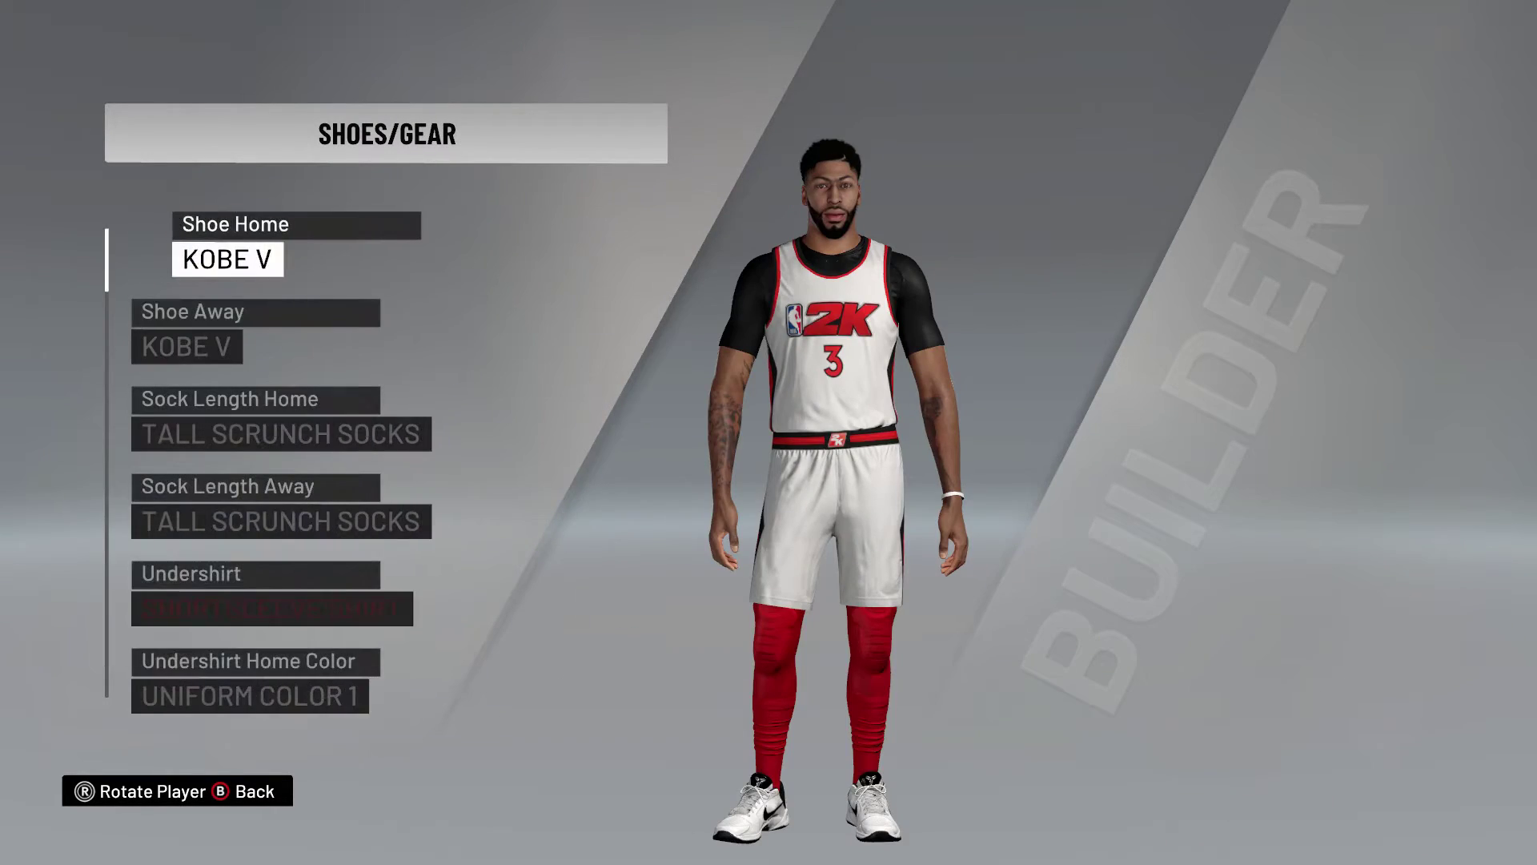
{"action": "key", "text": "Down"}
{"action": "key", "text": "Down"}
{"action": "key", "text": "Down"}
{"action": "key", "text": "Down"}
{"action": "key", "text": "Down"}
{"action": "key", "text": "Up"}
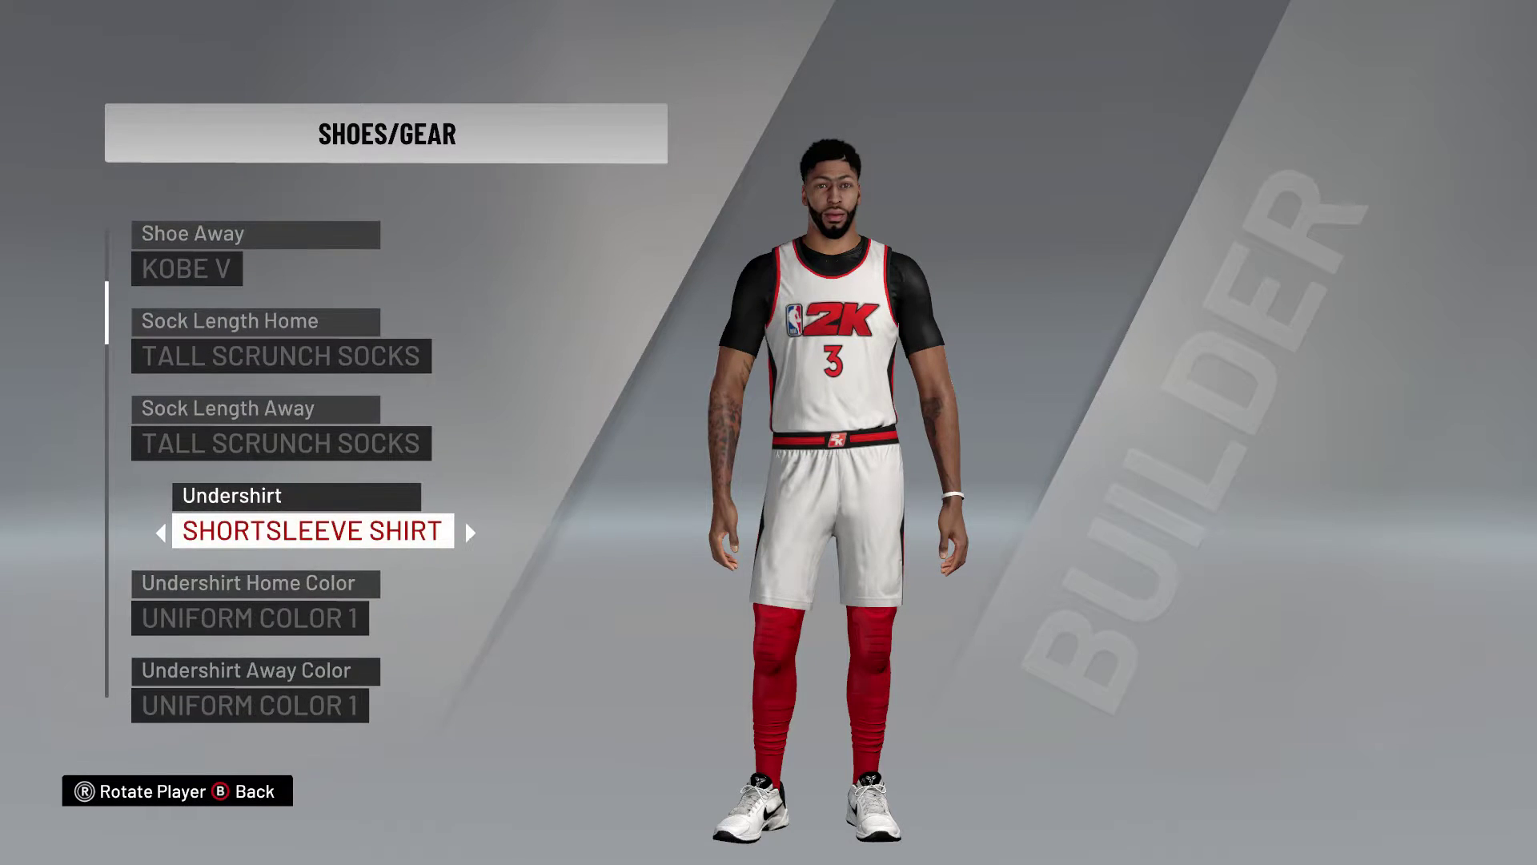
{"action": "key", "text": "Escape"}
{"action": "key", "text": "Down"}
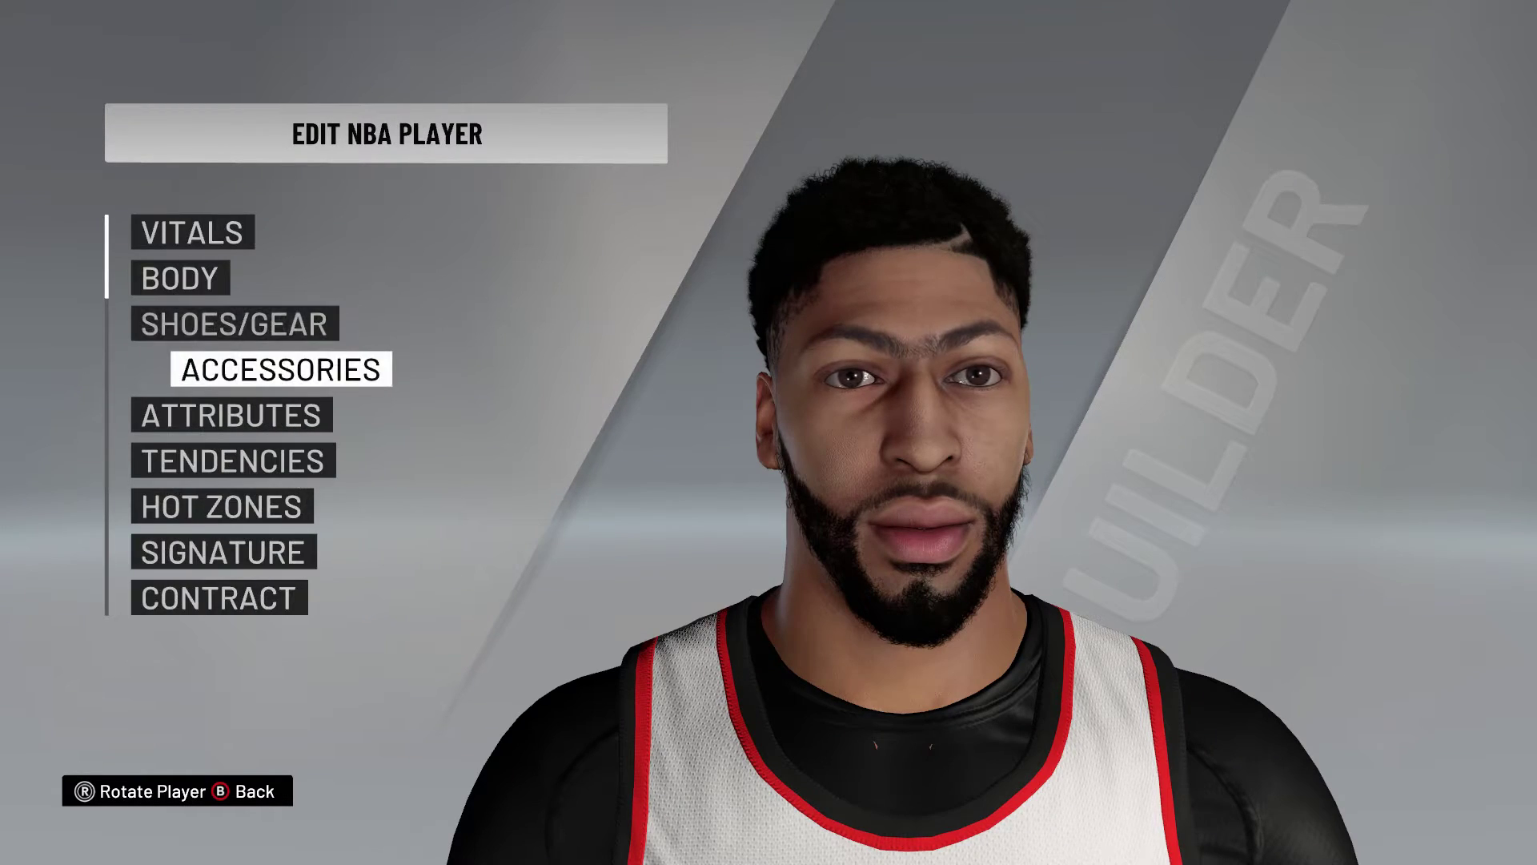
{"action": "key", "text": "Return"}
{"action": "key", "text": "Down"}
{"action": "key", "text": "Down"}
{"action": "key", "text": "Down"}
{"action": "key", "text": "Down"}
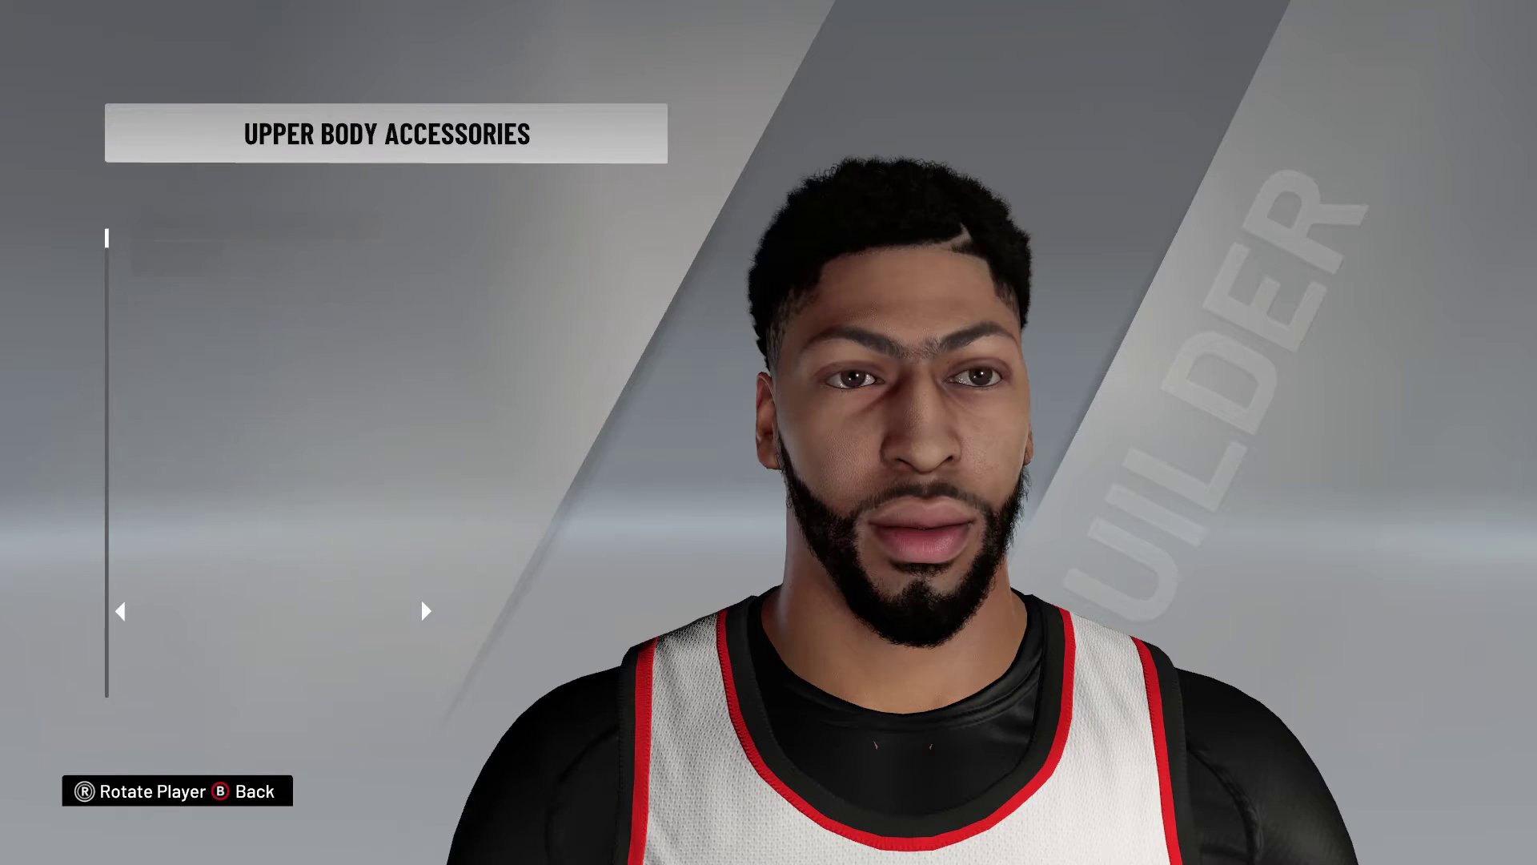
{"action": "key", "text": "Escape"}
{"action": "key", "text": "Up"}
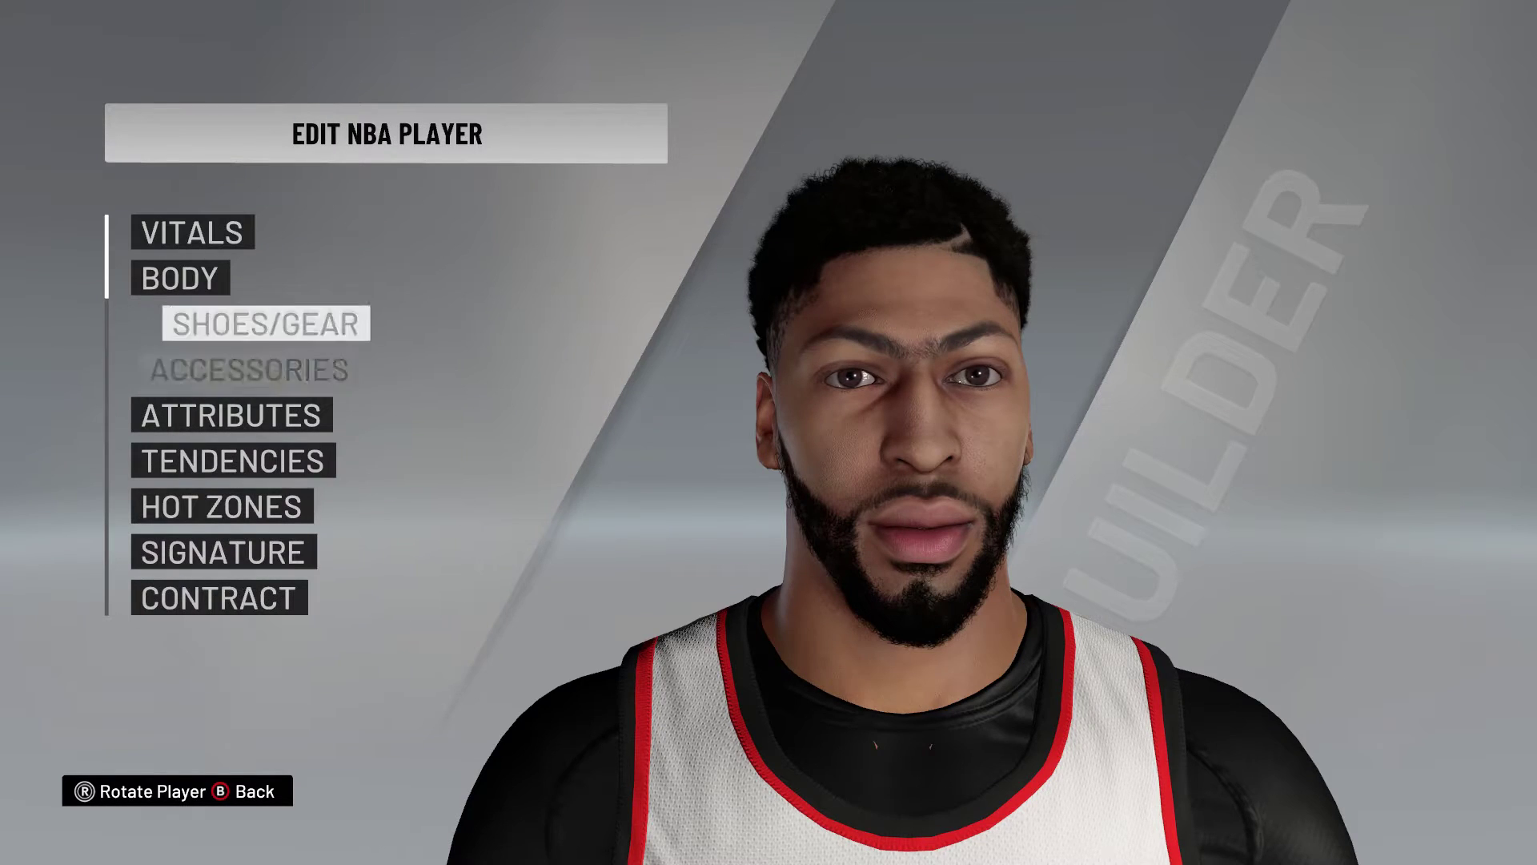
{"action": "key", "text": "Return"}
{"action": "key", "text": "Down"}
{"action": "key", "text": "Down"}
{"action": "key", "text": "Down"}
{"action": "key", "text": "Down"}
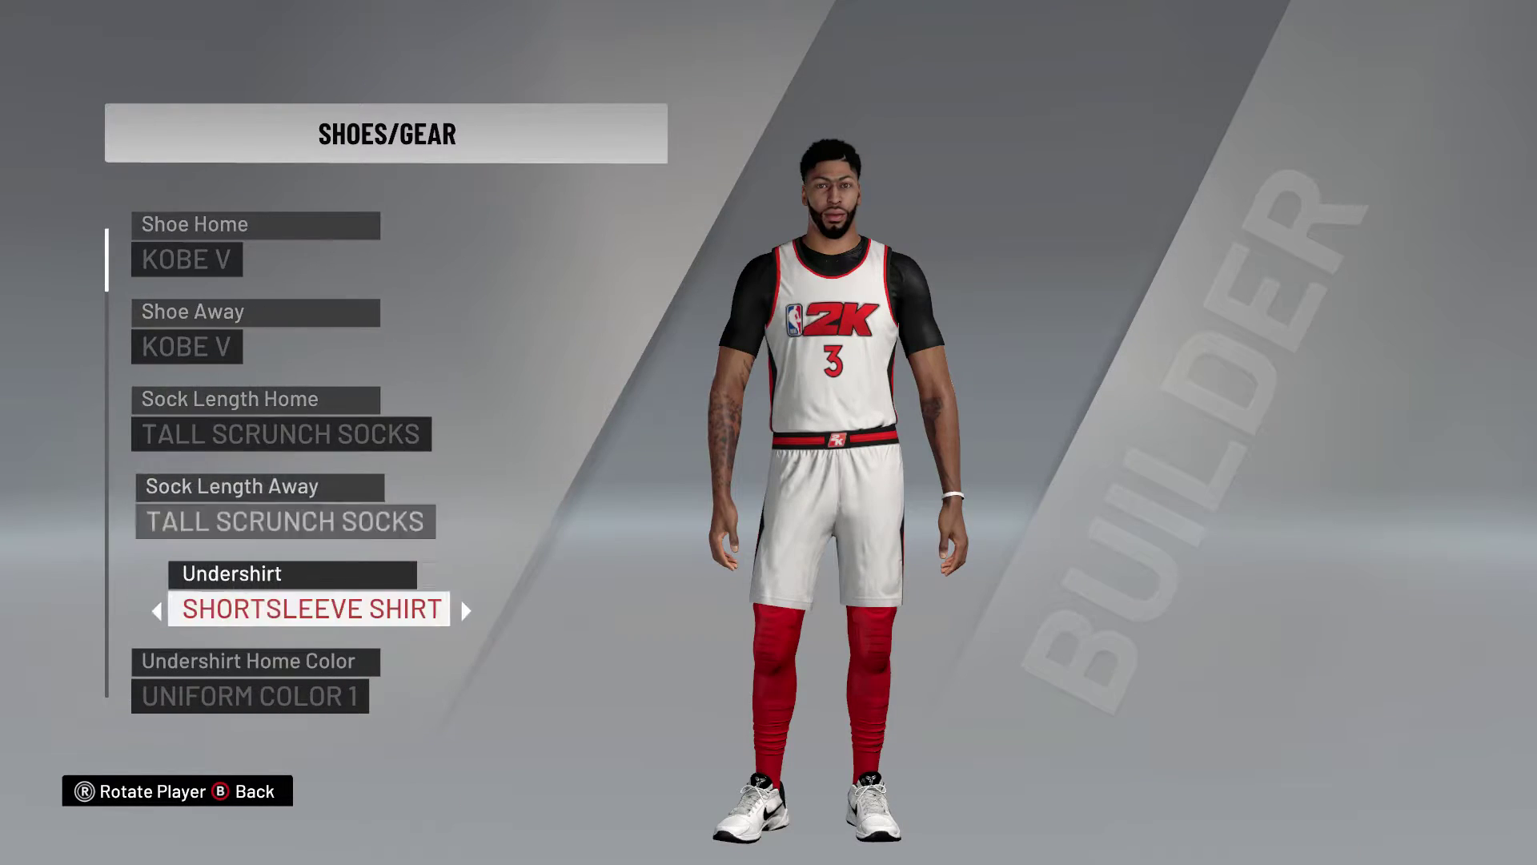
{"action": "key", "text": "Up"}
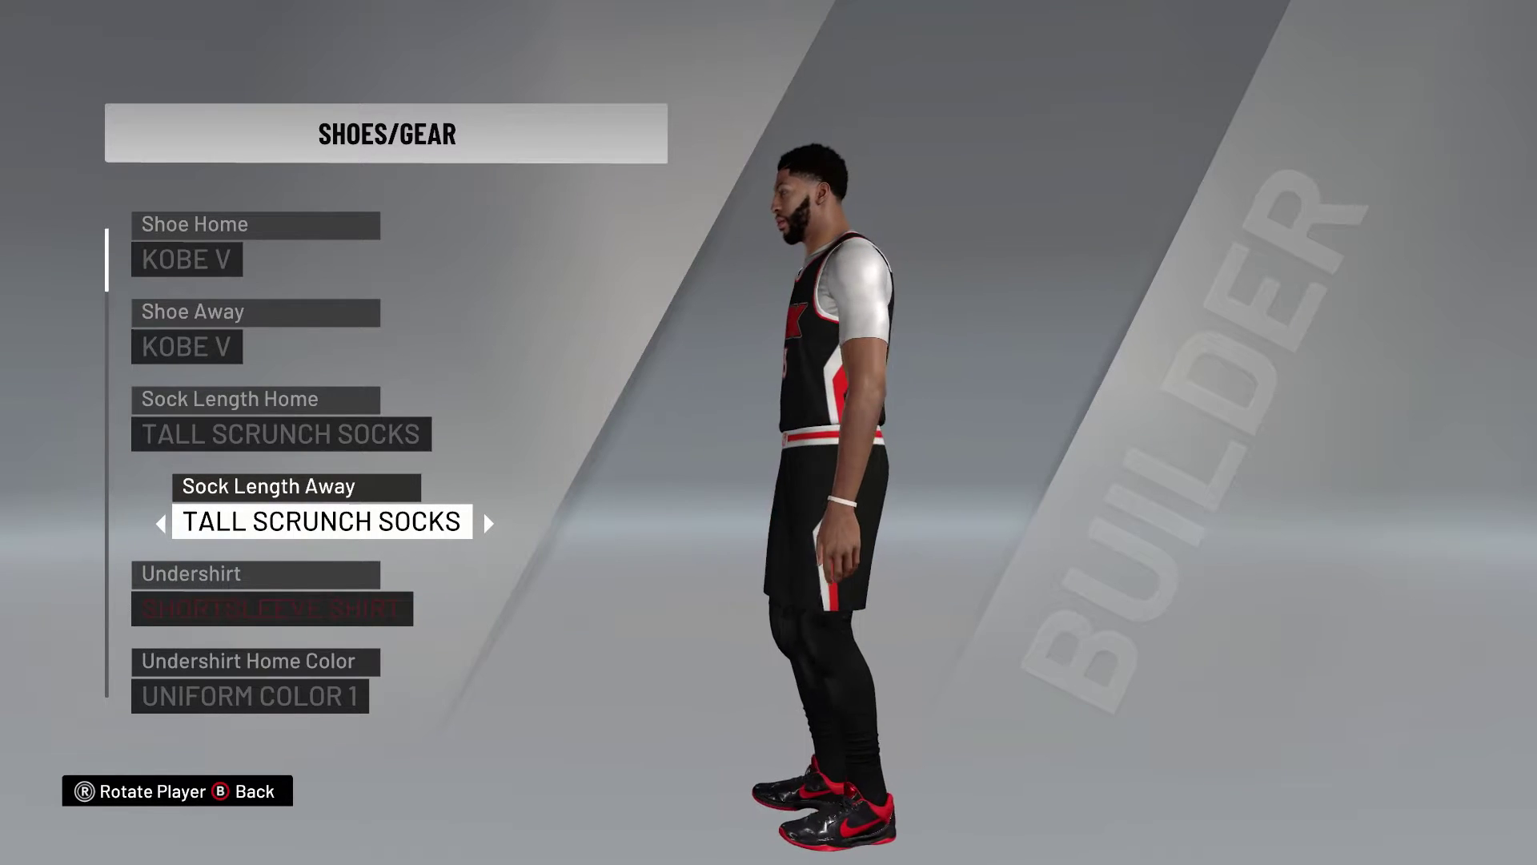
{"action": "key", "text": "Down"}
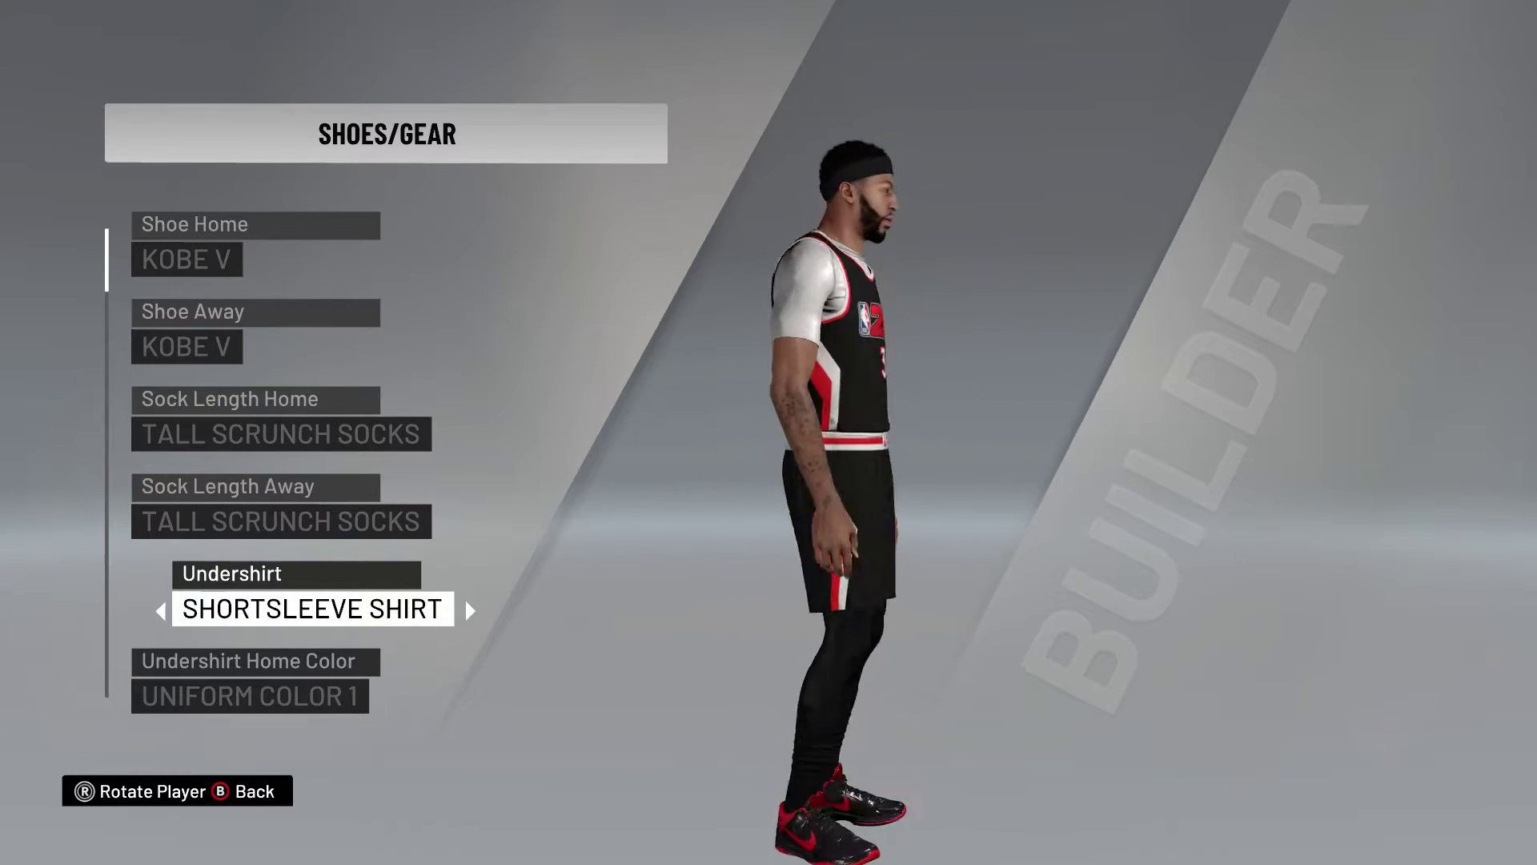
{"action": "key", "text": "Escape"}
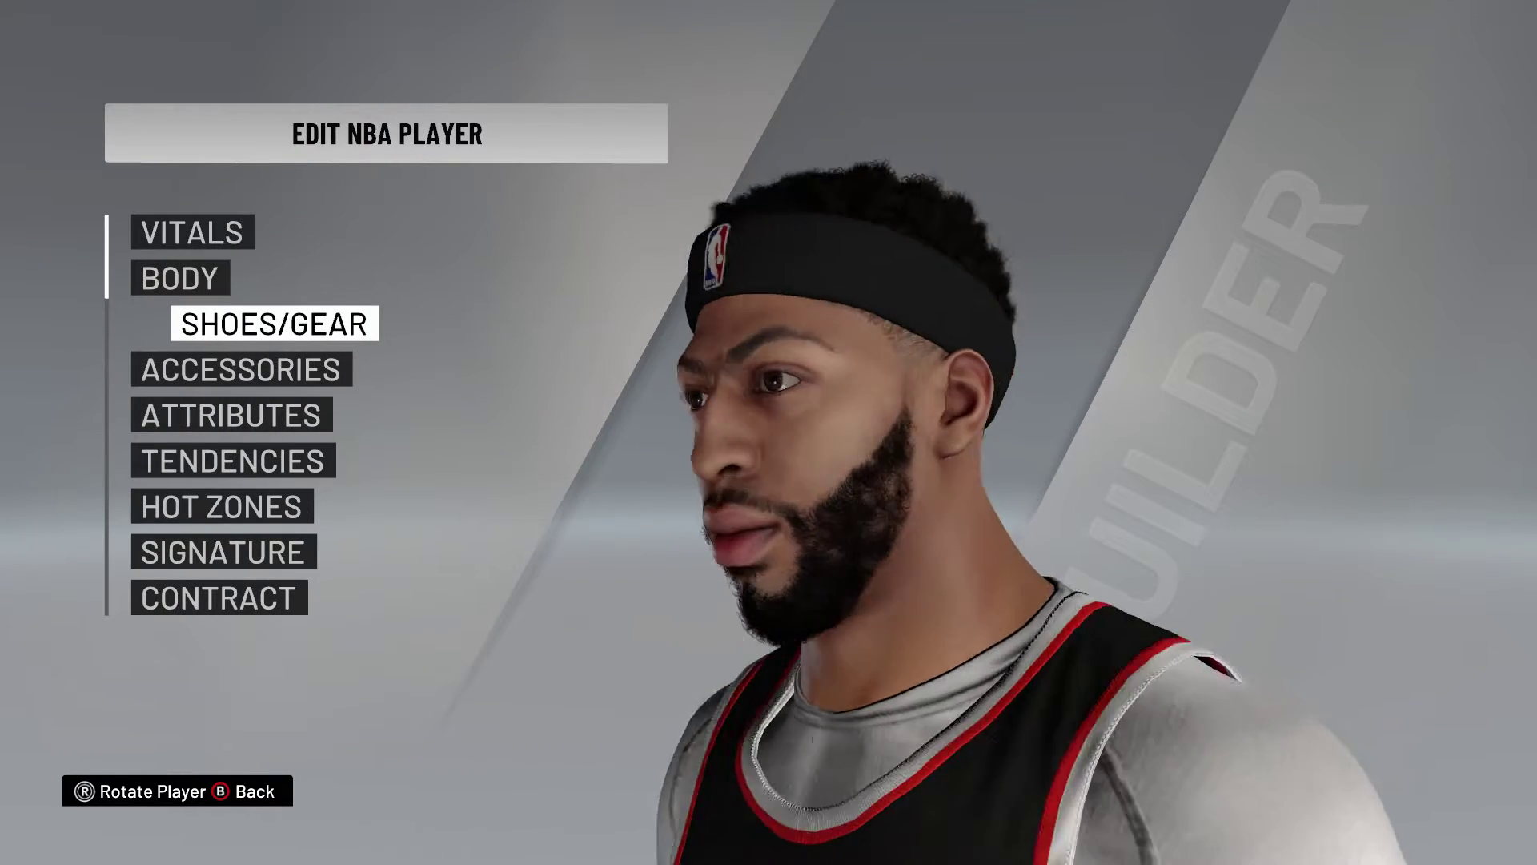
{"action": "key", "text": "Down"}
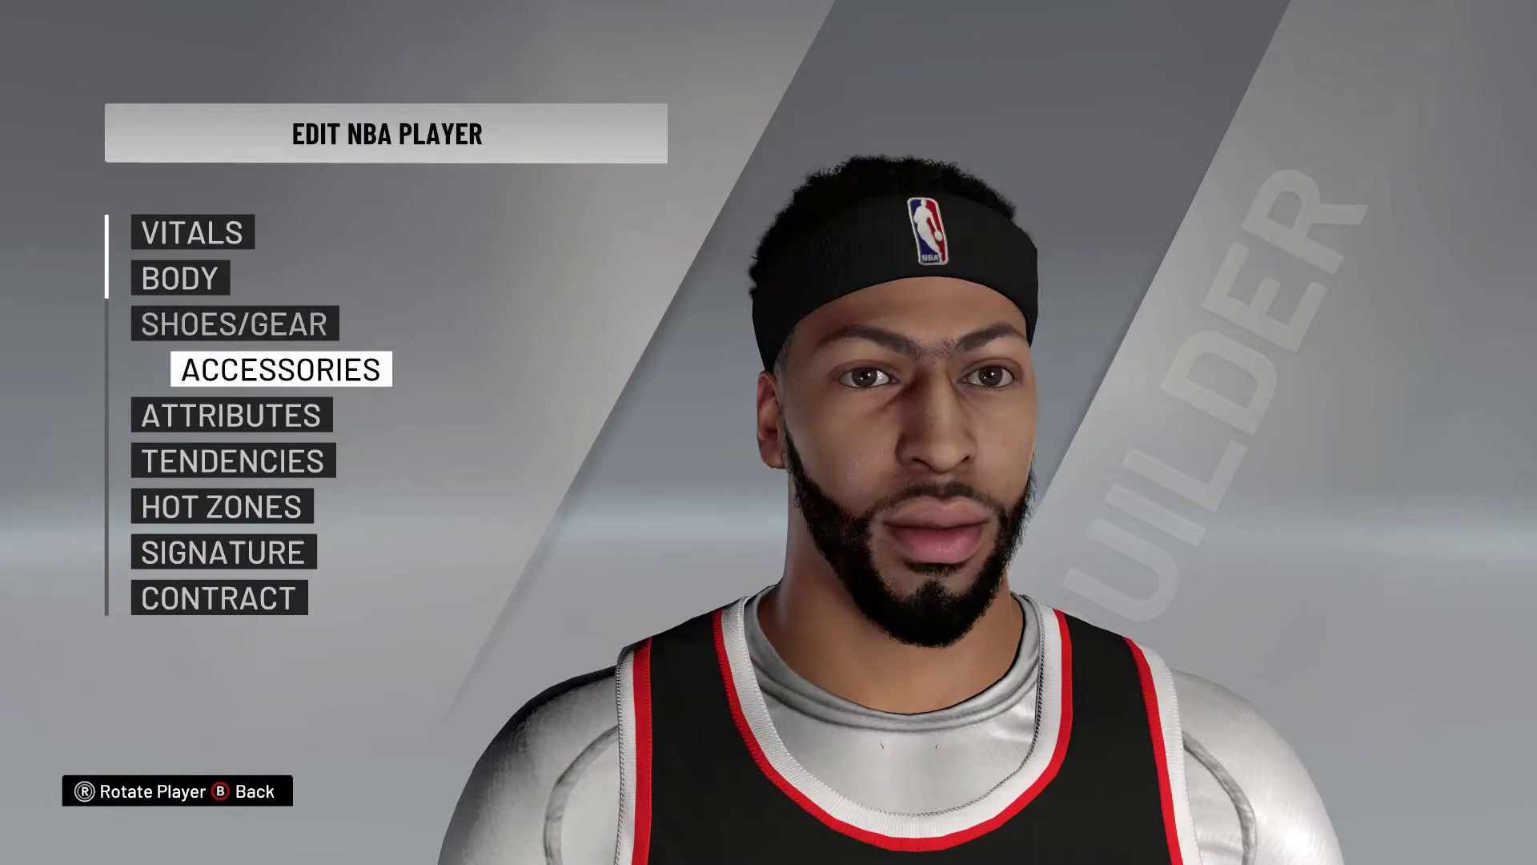
{"action": "key", "text": "Return"}
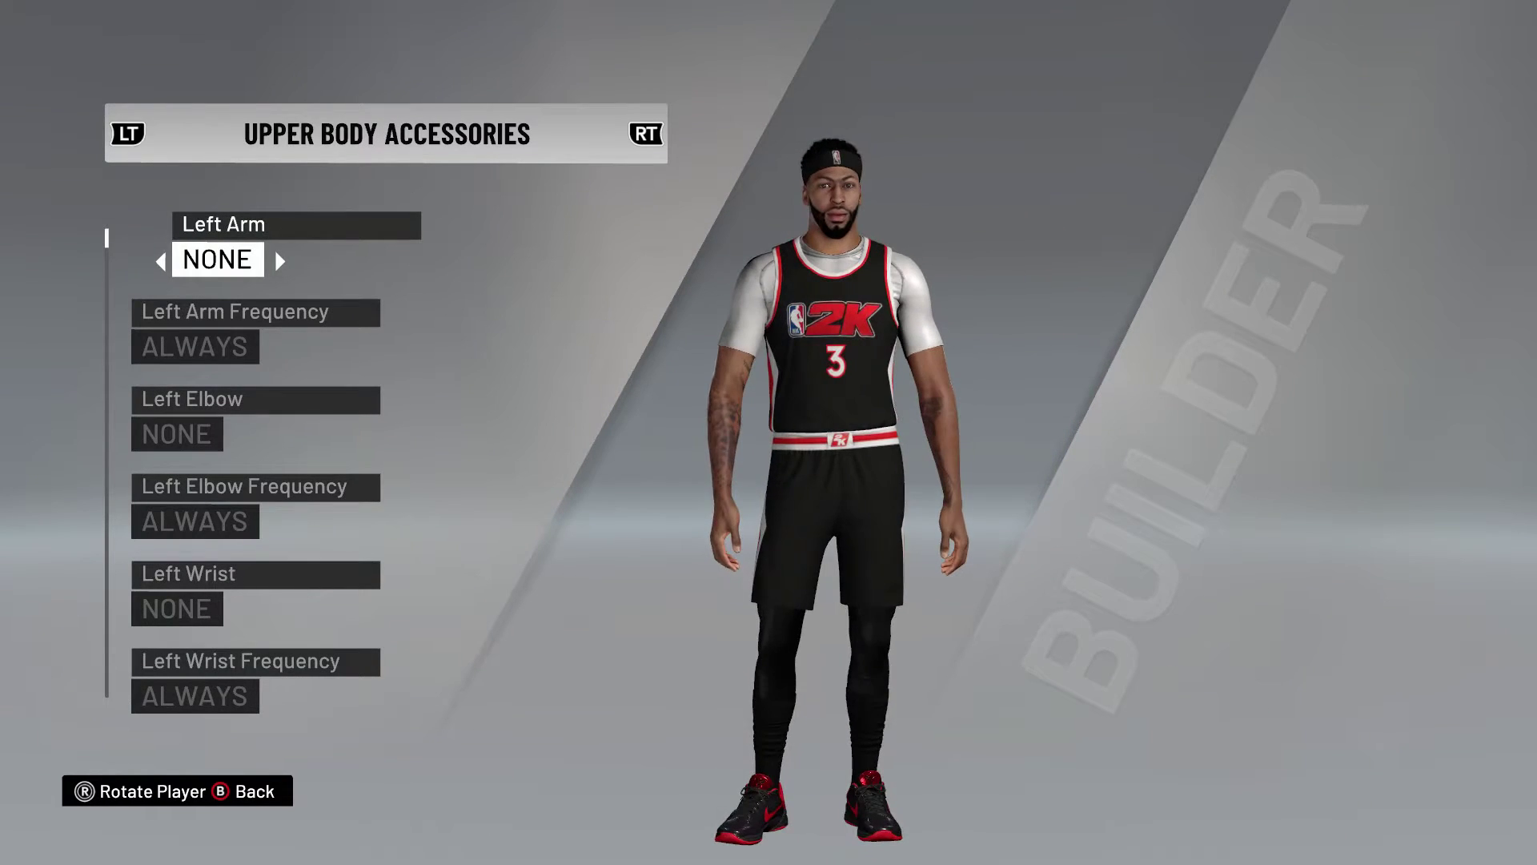
{"action": "key", "text": "Escape"}
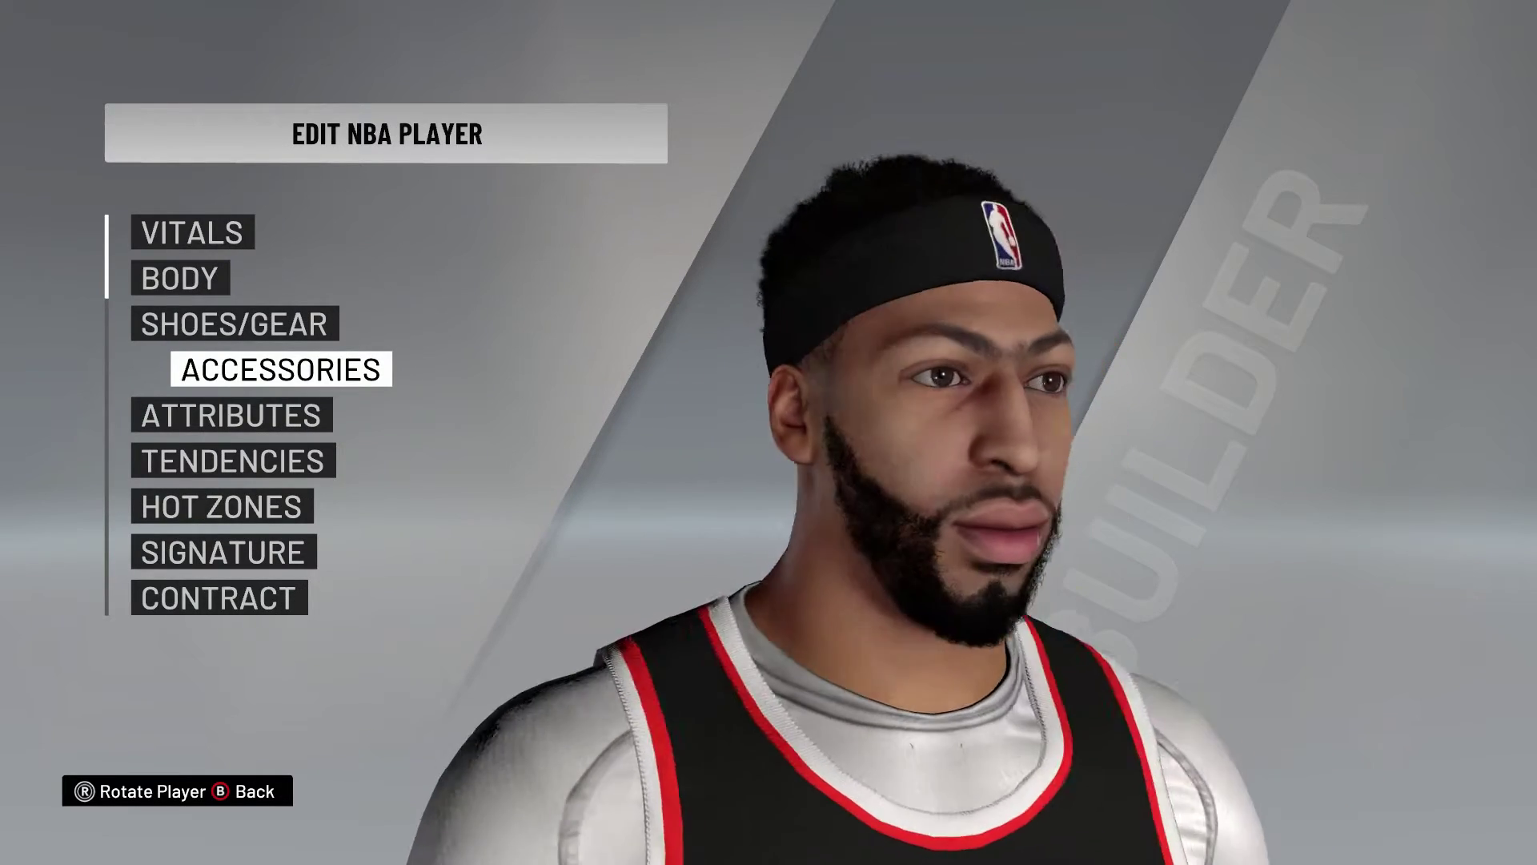
{"action": "key", "text": "Up"}
{"action": "key", "text": "Up"}
{"action": "key", "text": "Up"}
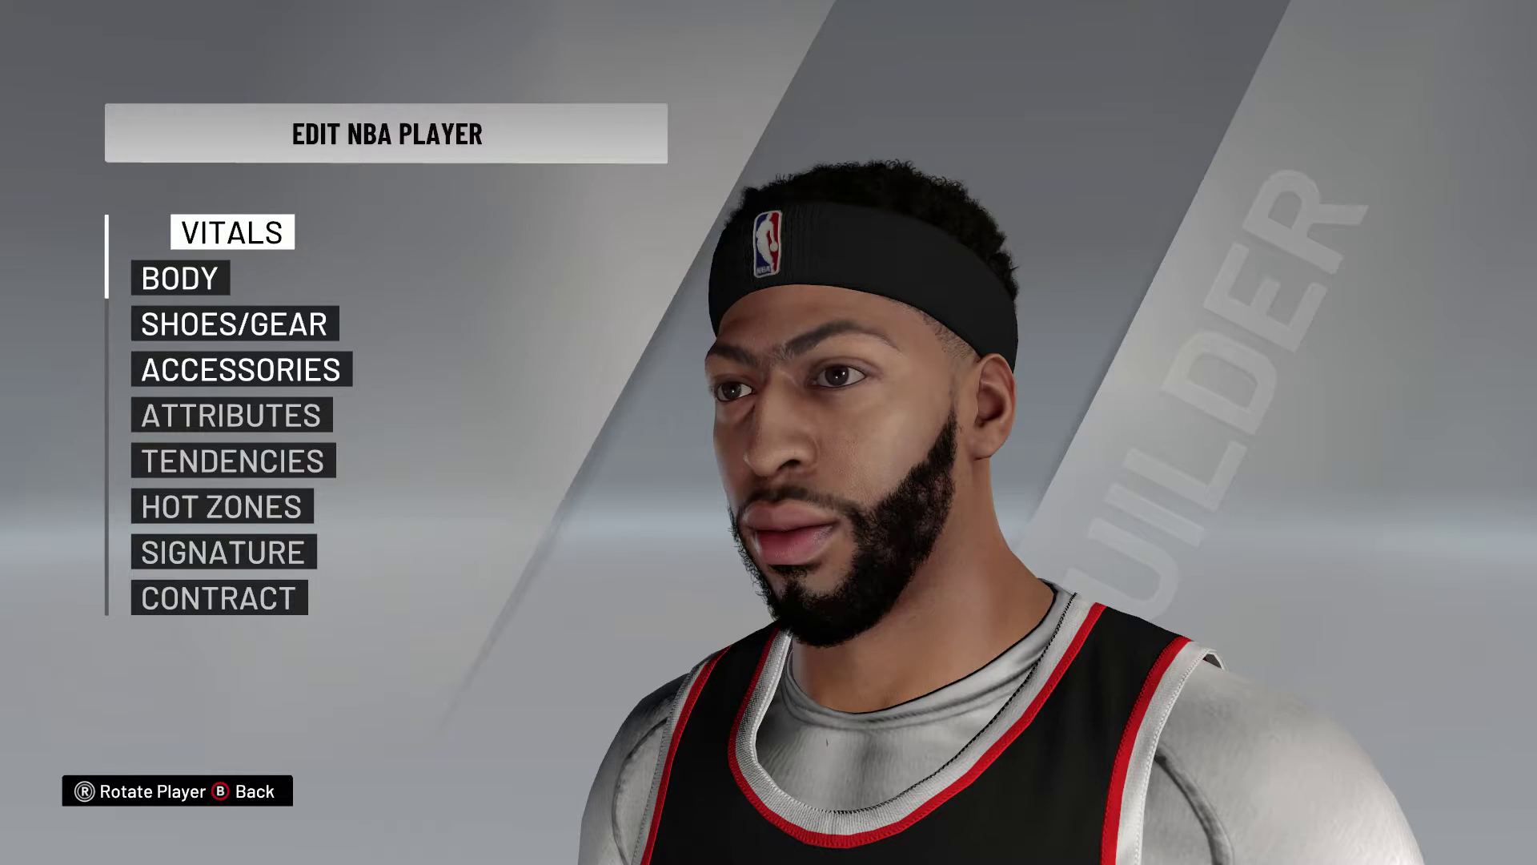
{"action": "key", "text": "Return"}
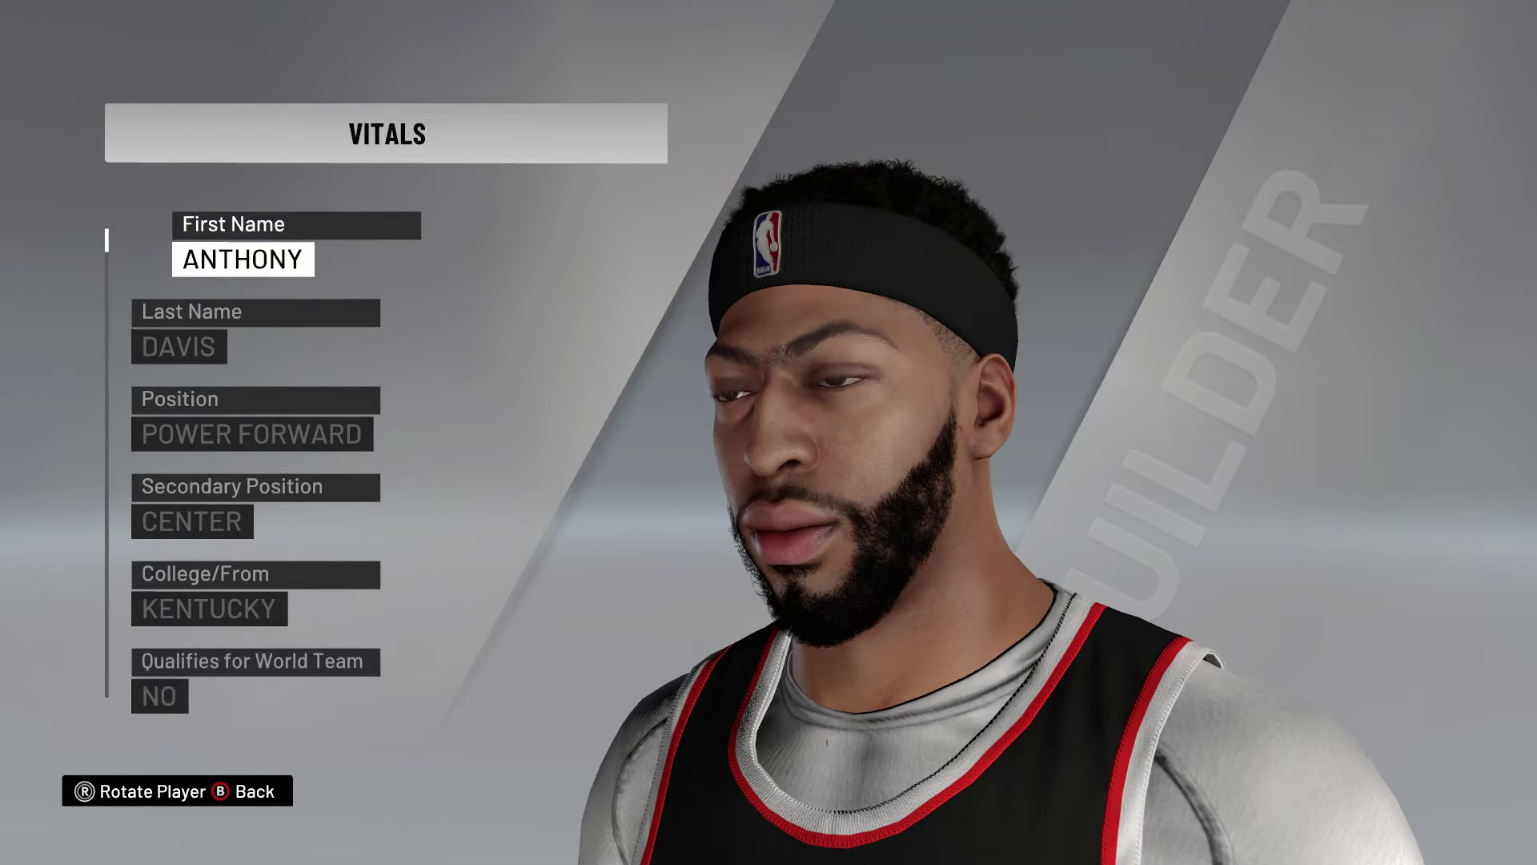
{"action": "key", "text": "Escape"}
{"action": "key", "text": "Down"}
{"action": "key", "text": "Down"}
{"action": "key", "text": "Down"}
{"action": "key", "text": "Down"}
{"action": "key", "text": "Down"}
{"action": "key", "text": "Down"}
{"action": "key", "text": "Down"}
{"action": "key", "text": "Down"}
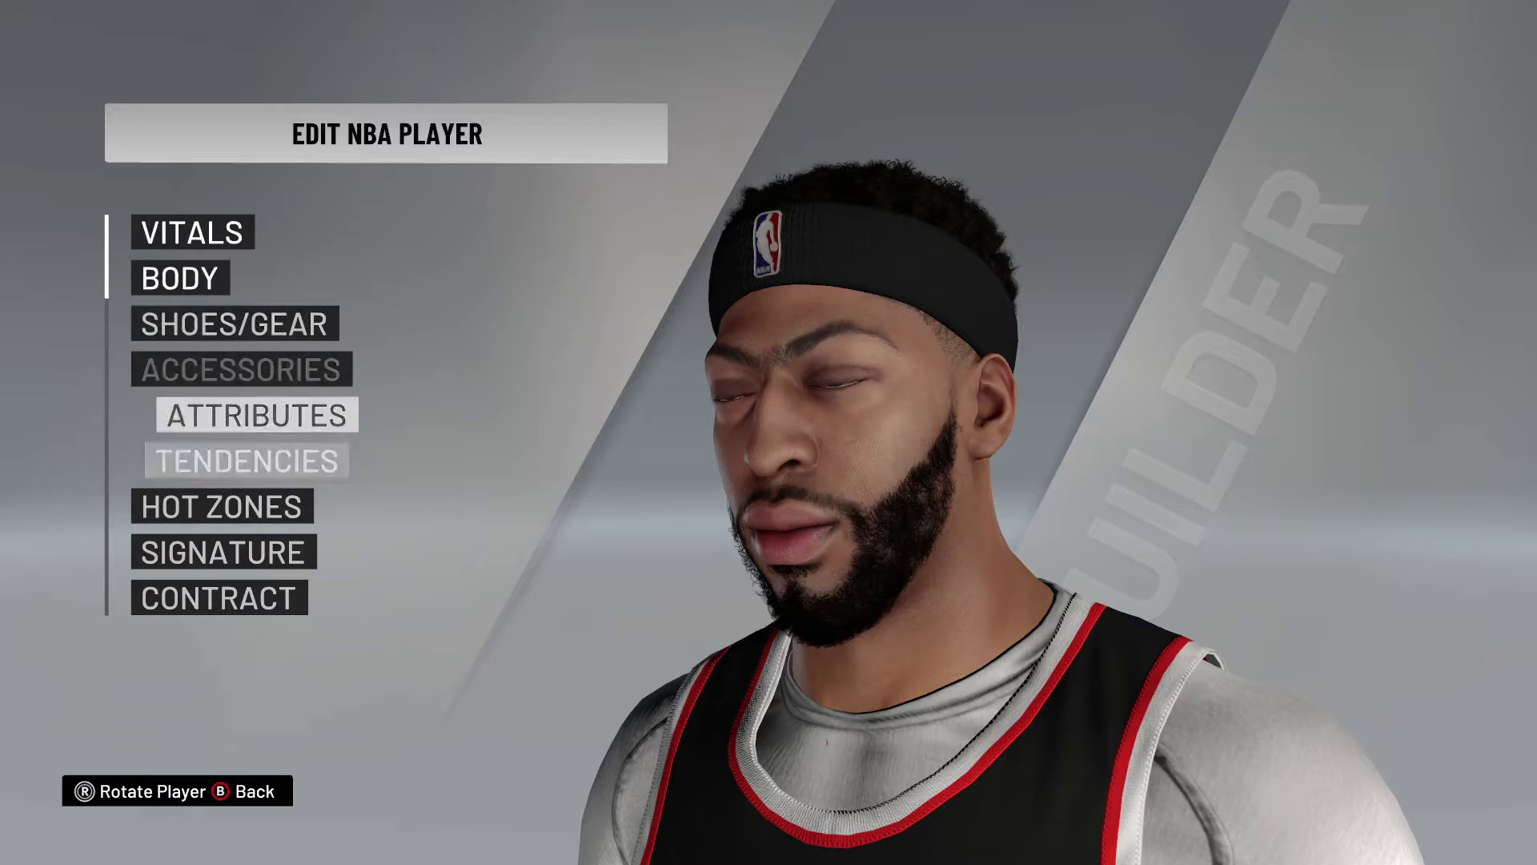
{"action": "key", "text": "Down"}
{"action": "key", "text": "Down"}
{"action": "key", "text": "Down"}
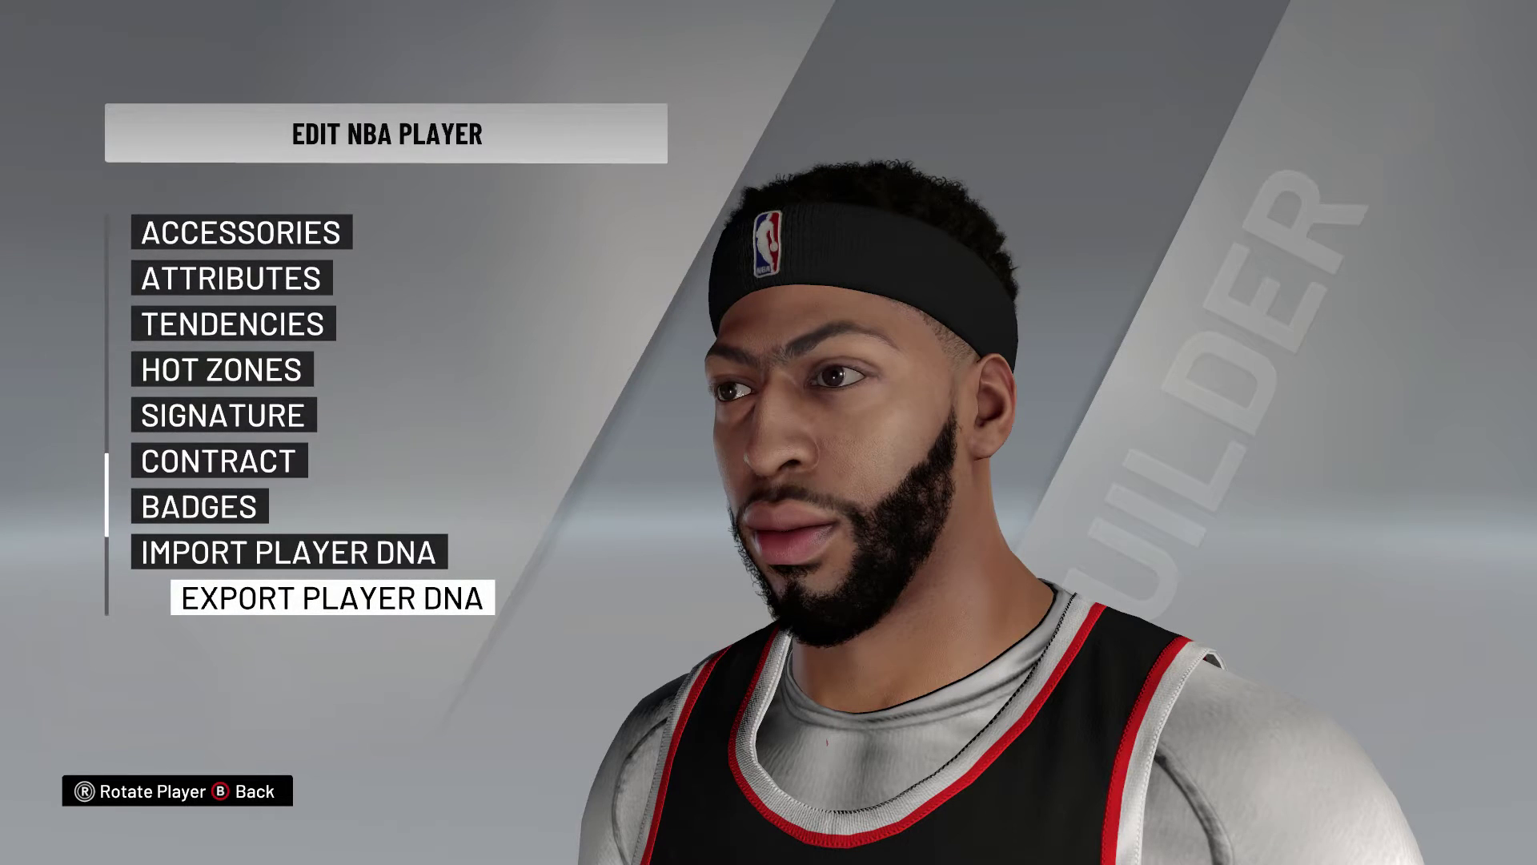
Step: Export the player as unshared Player DNA named AnthonyDavisHeadband, then leave the builder
{"action": "key", "text": "Return"}
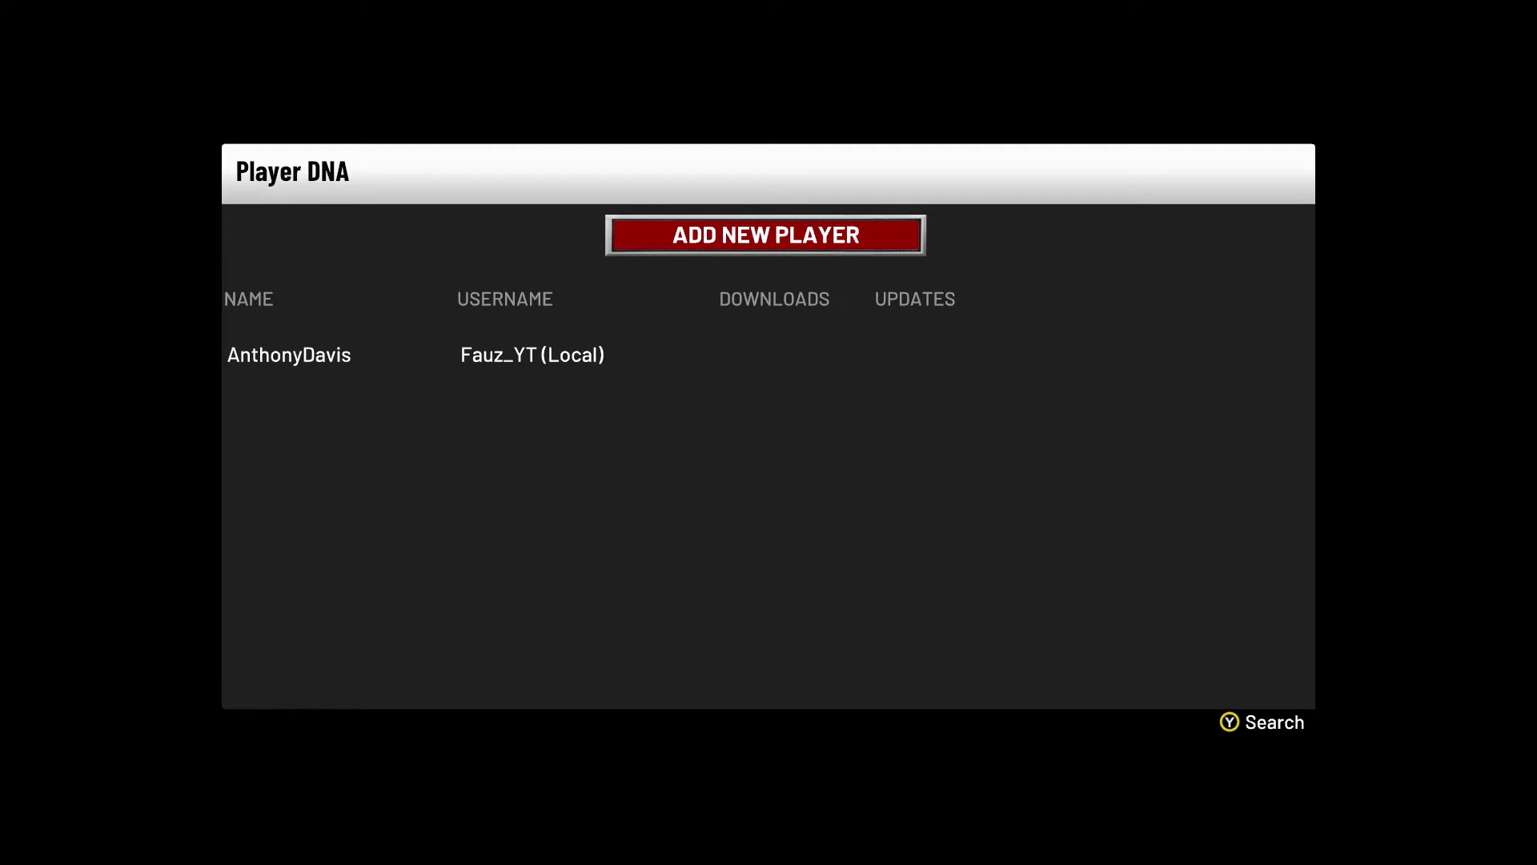
{"action": "key", "text": "Escape"}
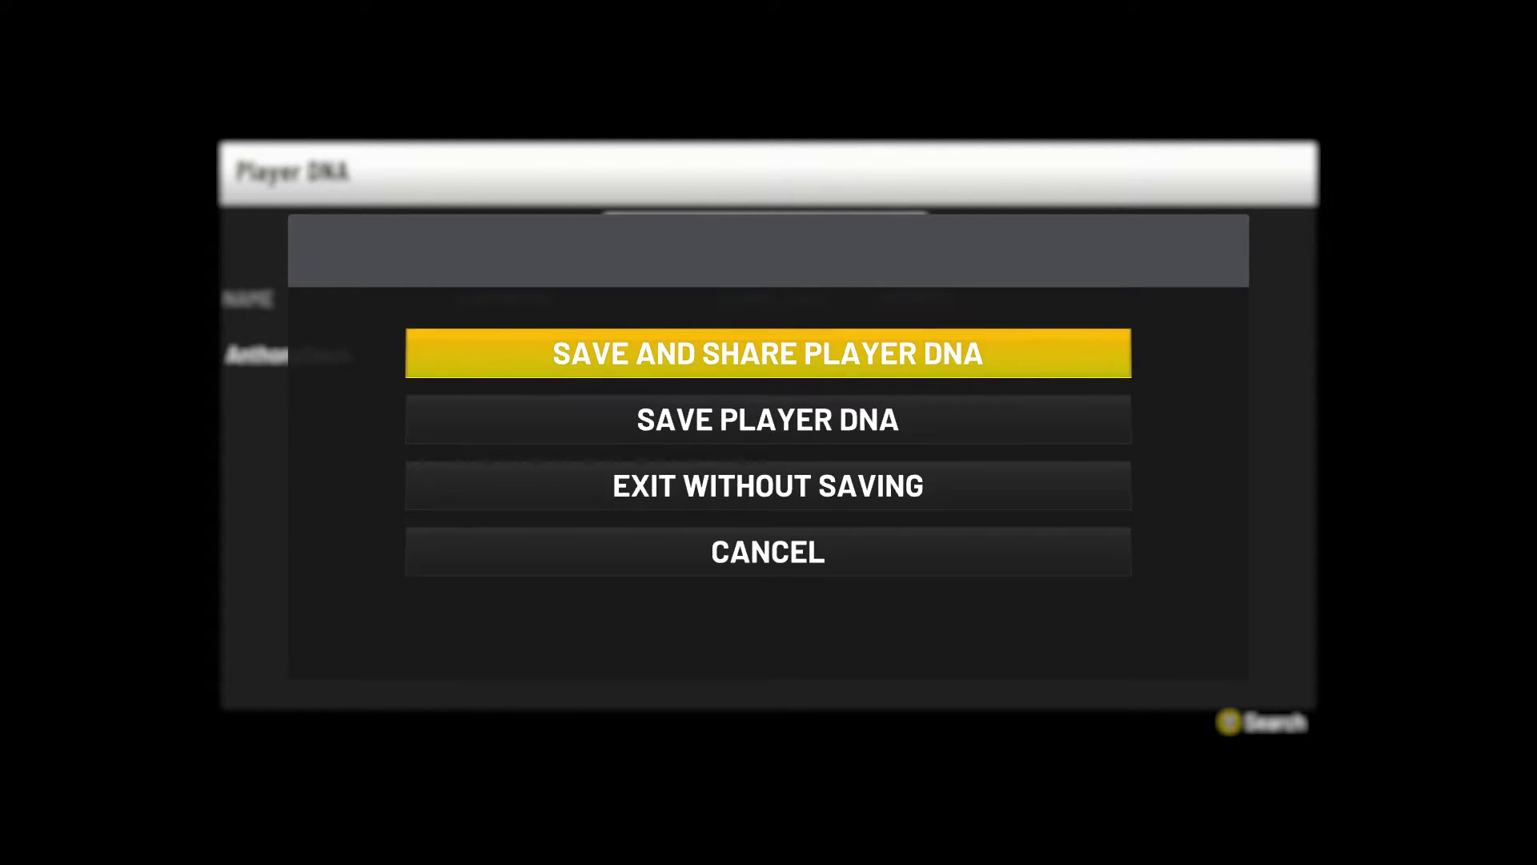
{"action": "key", "text": "Down"}
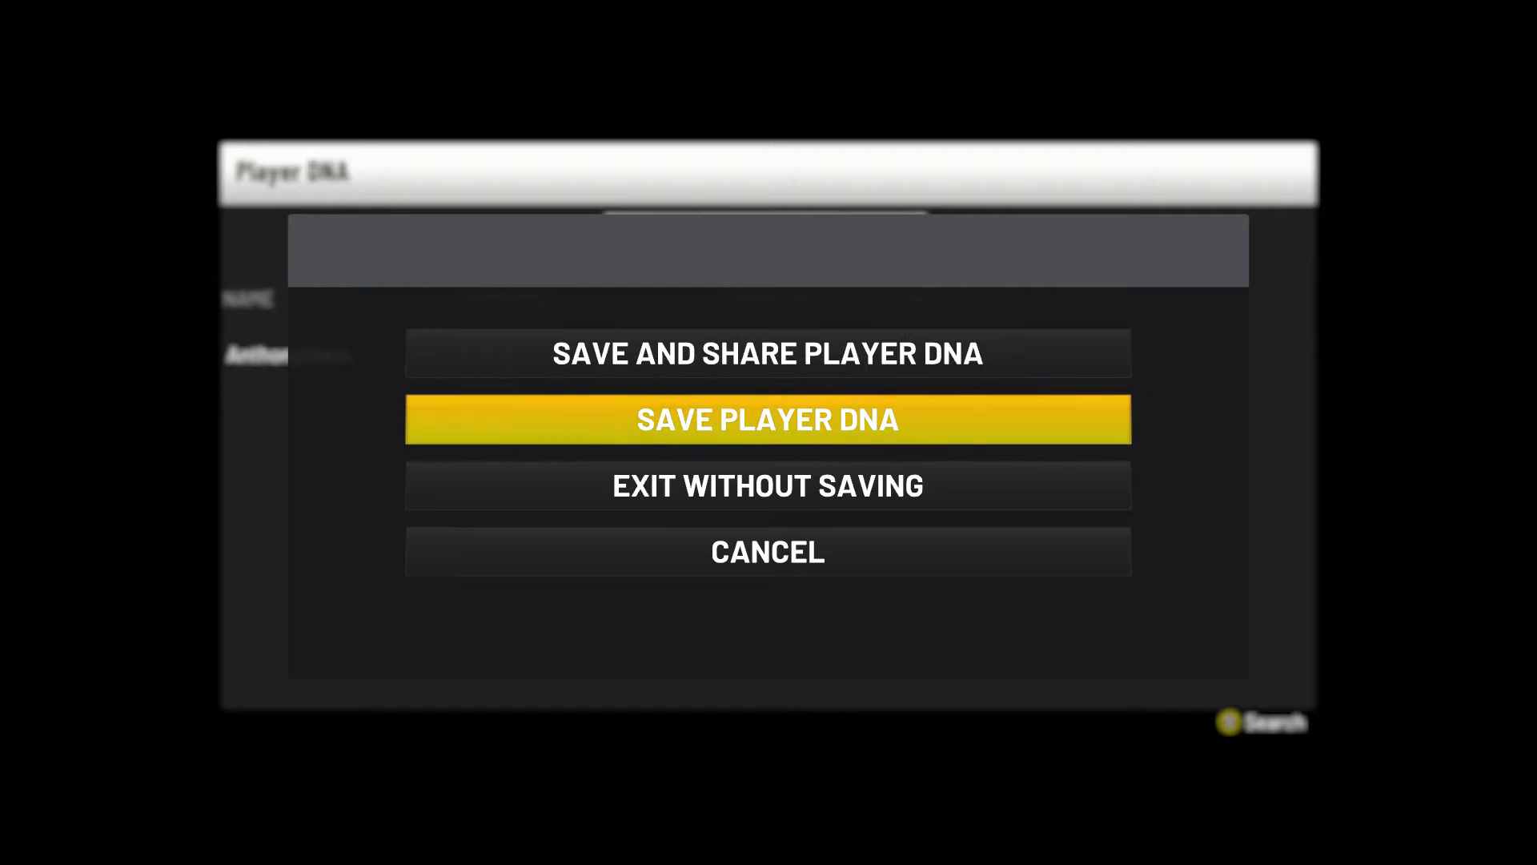
{"action": "key", "text": "Return"}
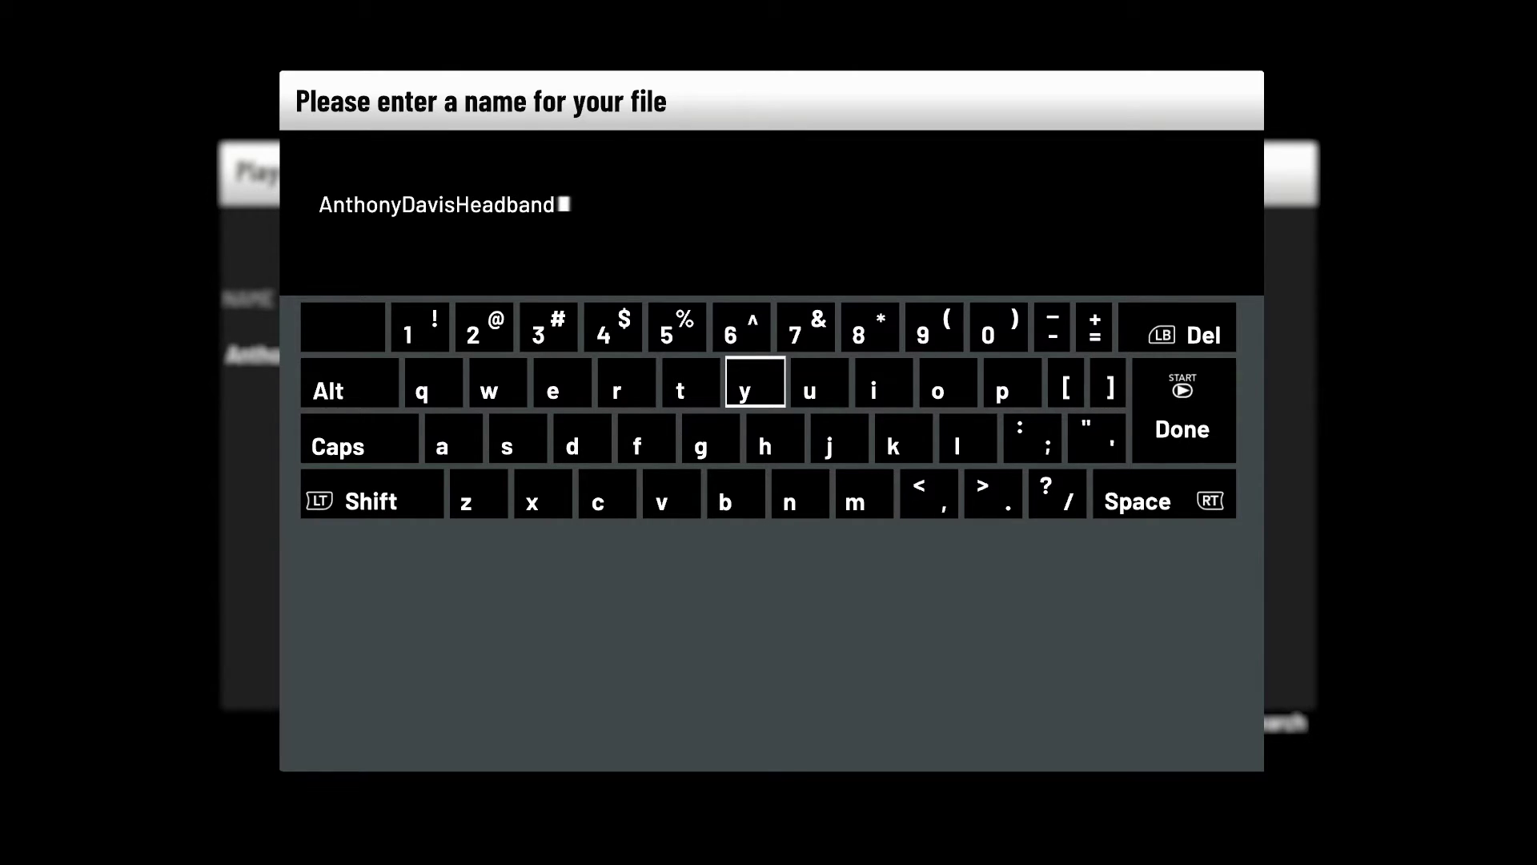
{"action": "key", "text": "Return"}
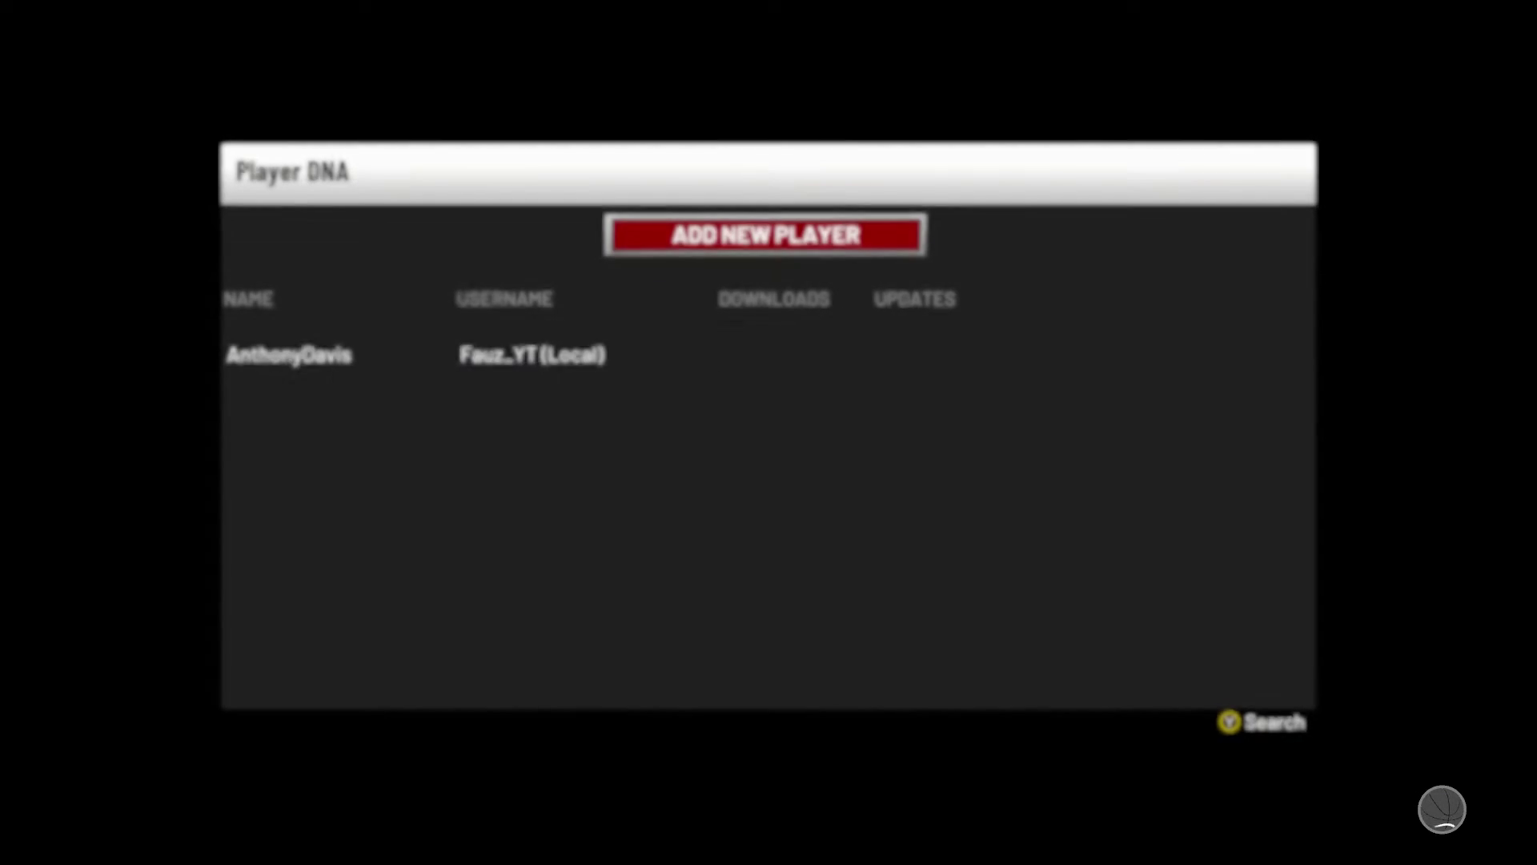
{"action": "key", "text": "Return"}
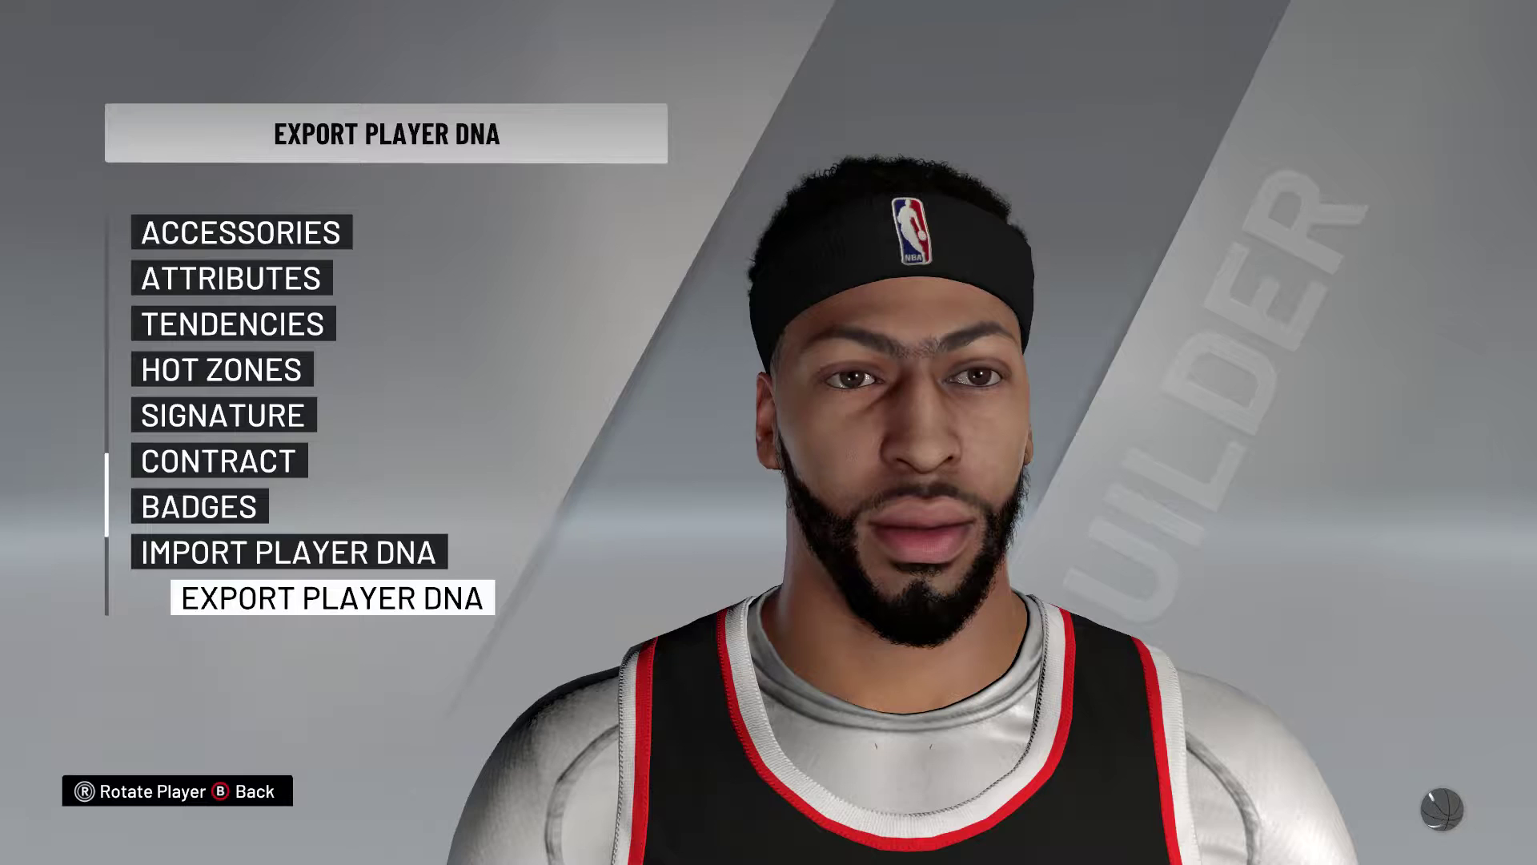
{"action": "key", "text": "Escape"}
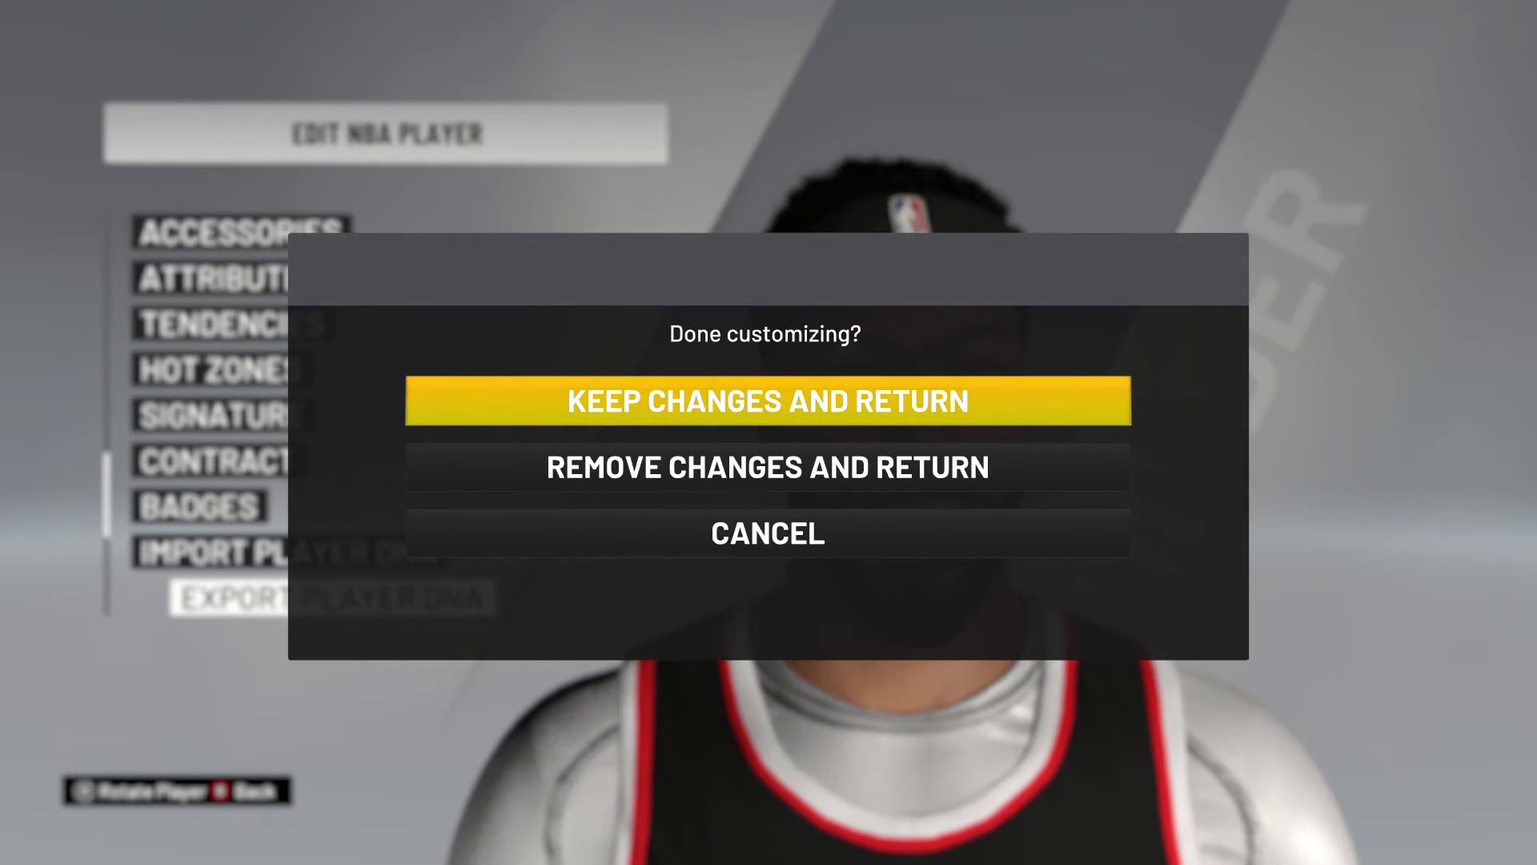
Step: Keep the changes and check the new 99-overall A. Davis in the created-player list
{"action": "key", "text": "Return"}
{"action": "left_click", "coordinate": [178, 547]}
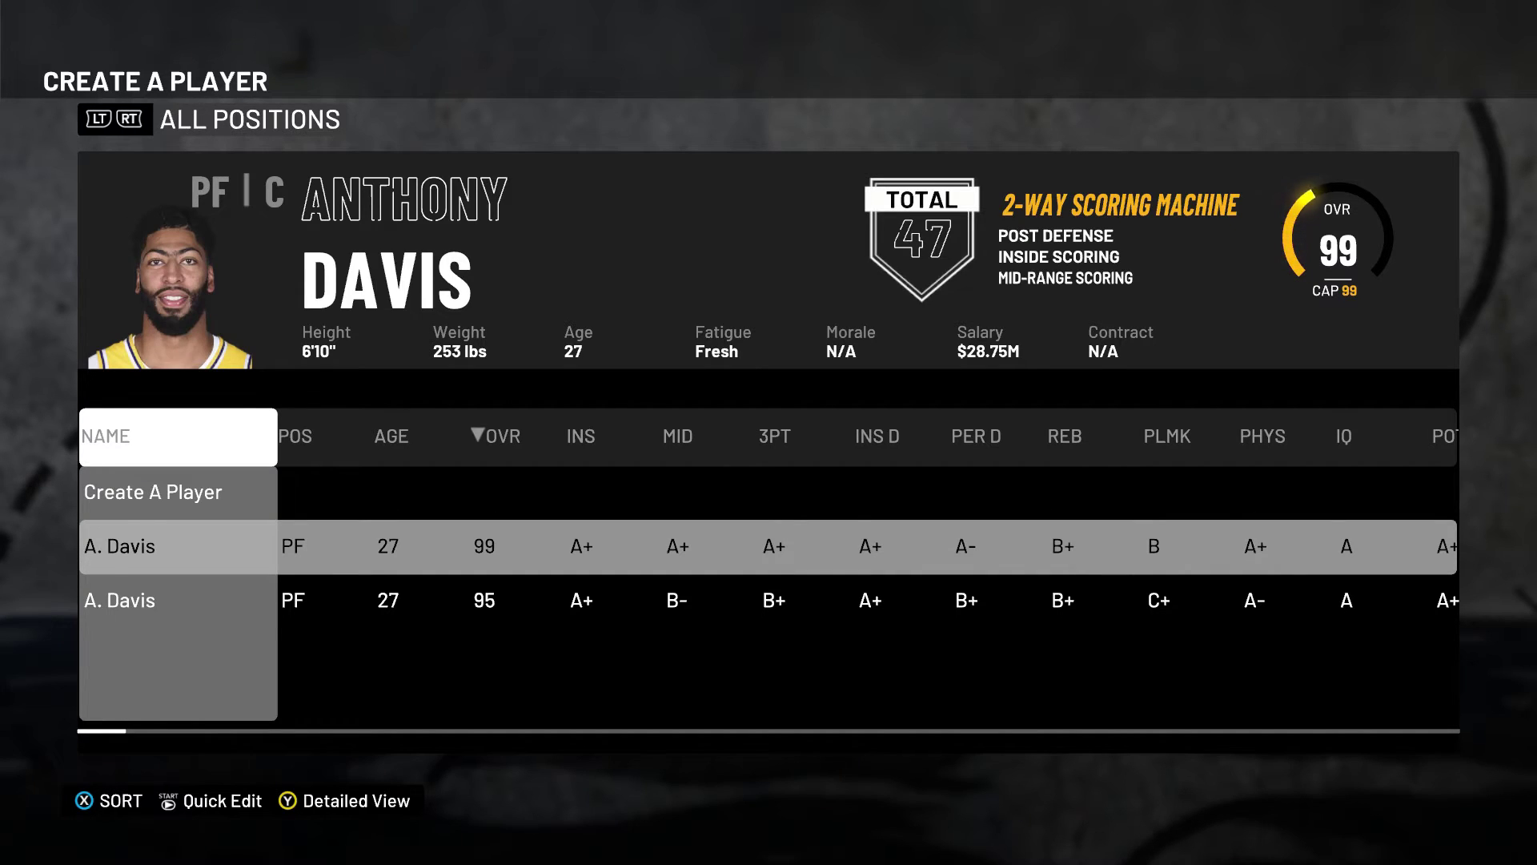
{"action": "key", "text": "Escape"}
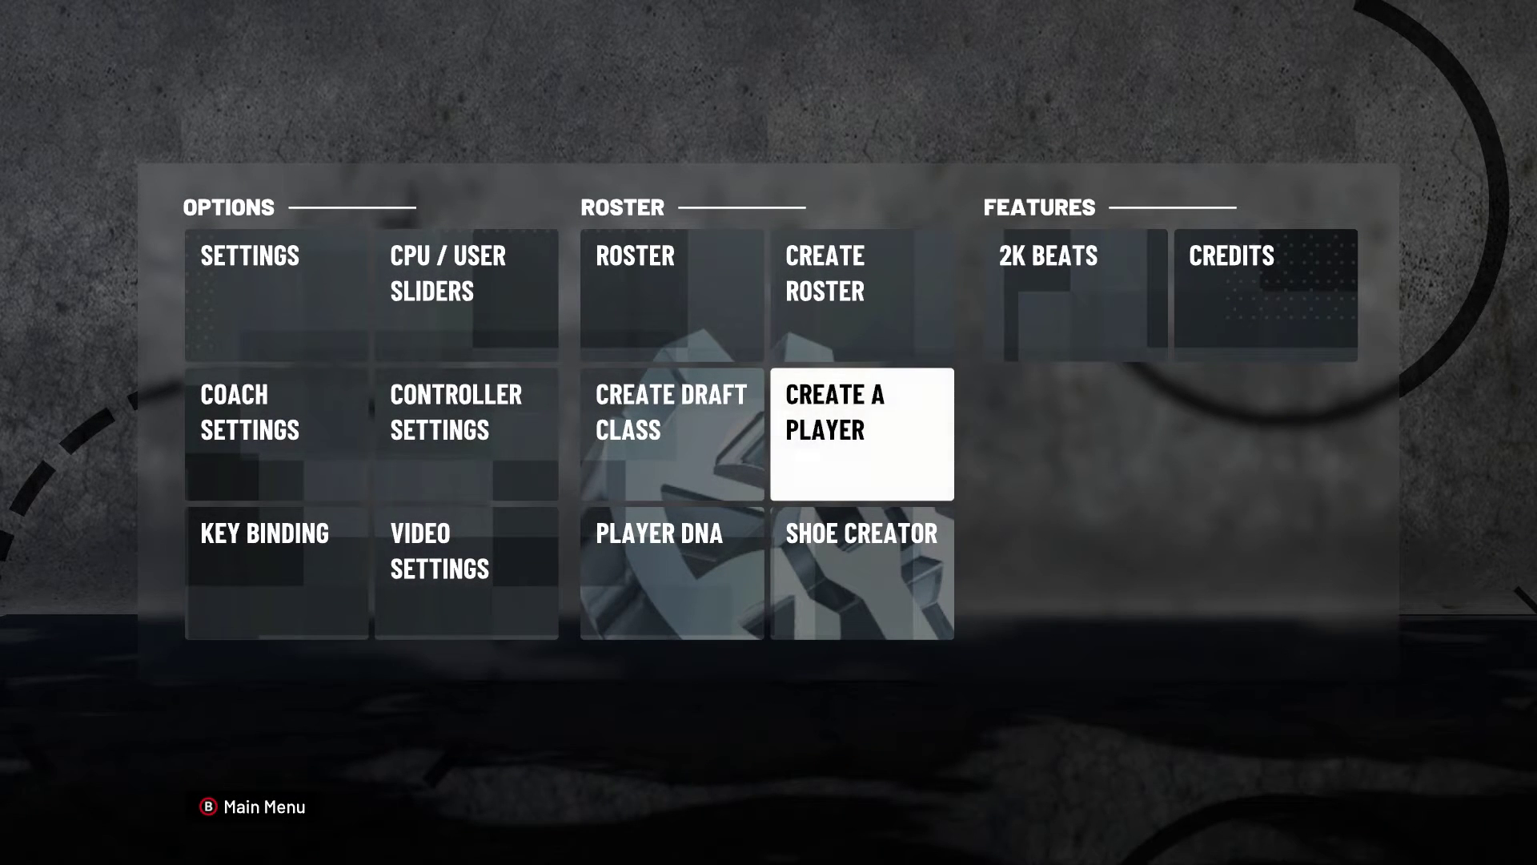
{"action": "key", "text": "Up"}
{"action": "key", "text": "Down"}
{"action": "key", "text": "Return"}
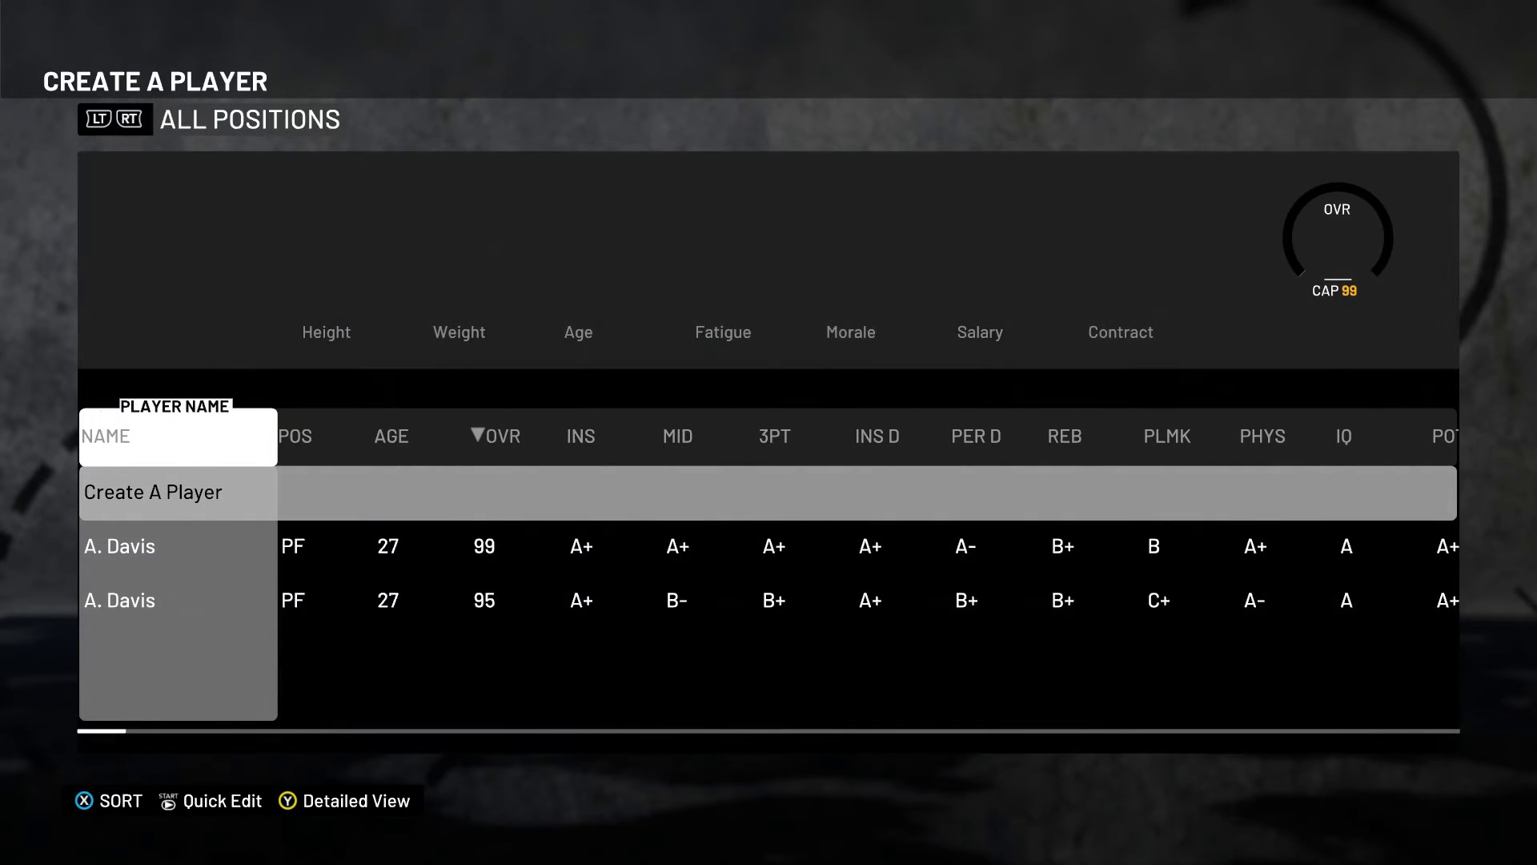
{"action": "key", "text": "Down"}
{"action": "key", "text": "Escape"}
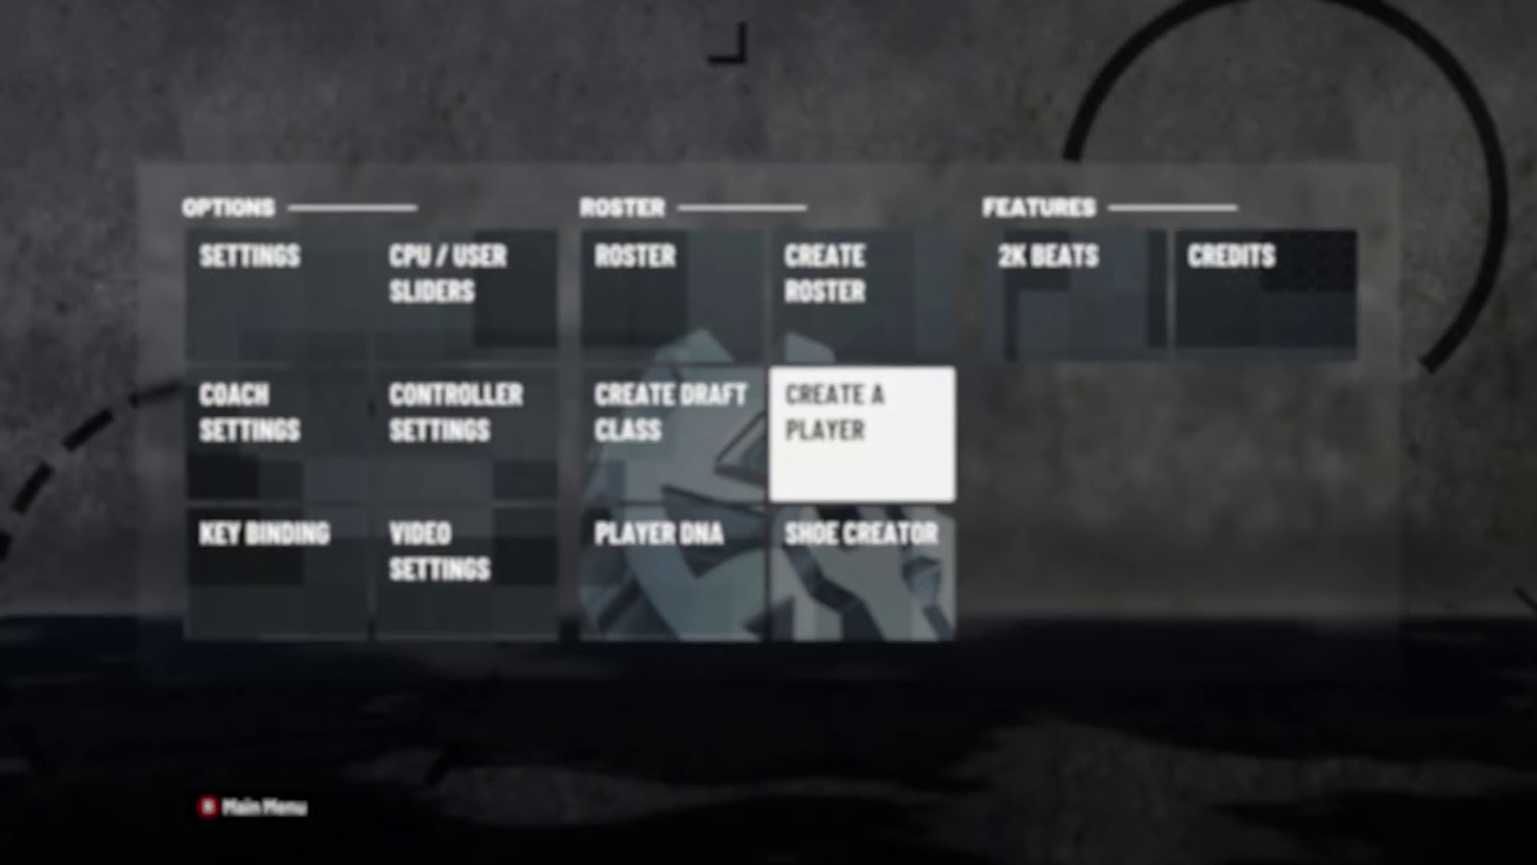
Step: Open Create Roster from Features and choose the NBA roster type
{"action": "key", "text": "Up"}
{"action": "key", "text": "Left"}
{"action": "key", "text": "Right"}
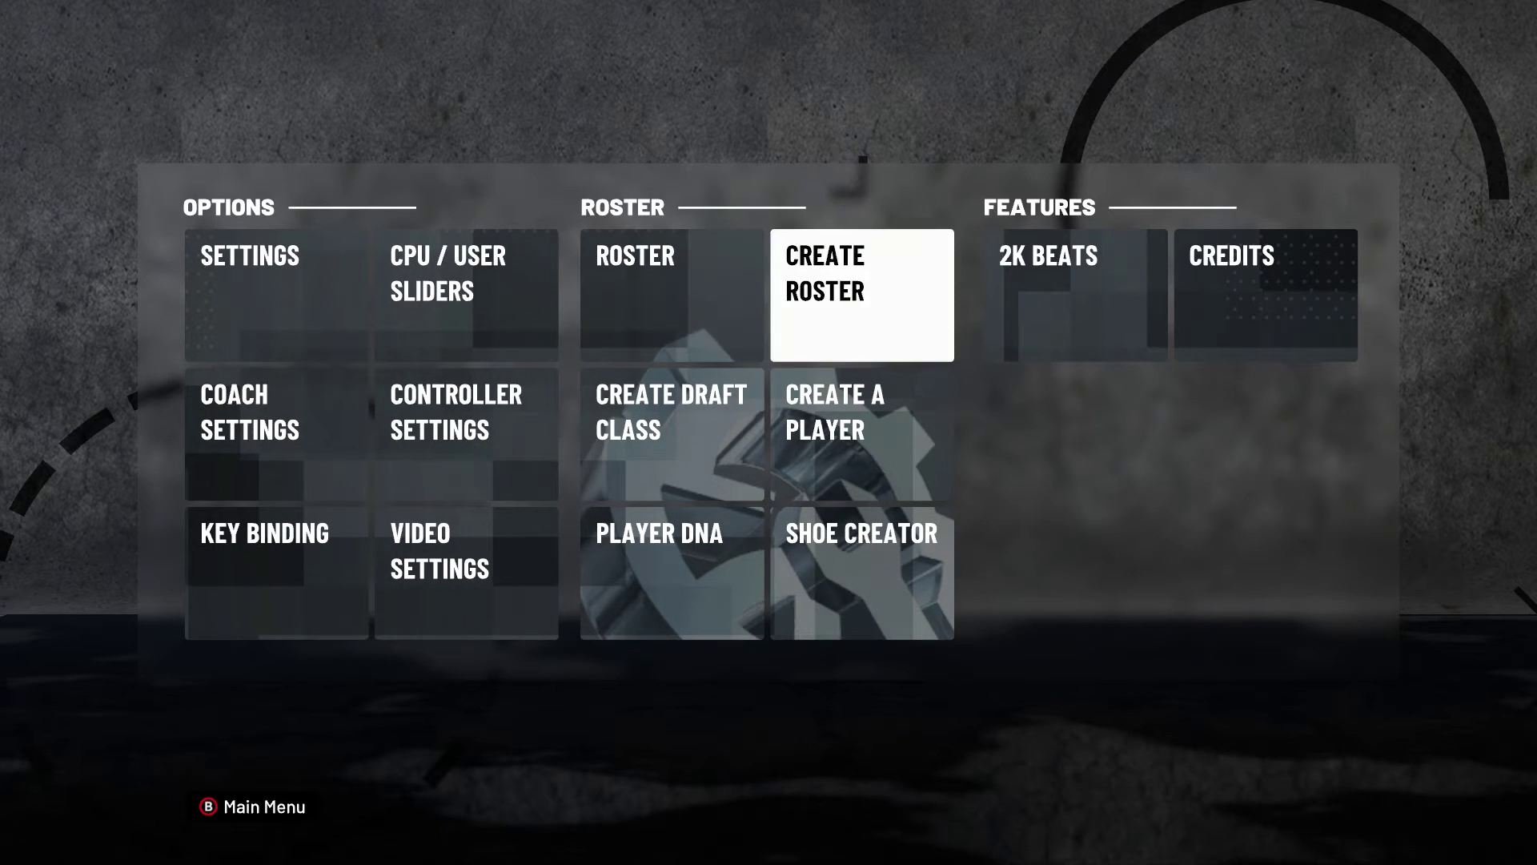
{"action": "key", "text": "Return"}
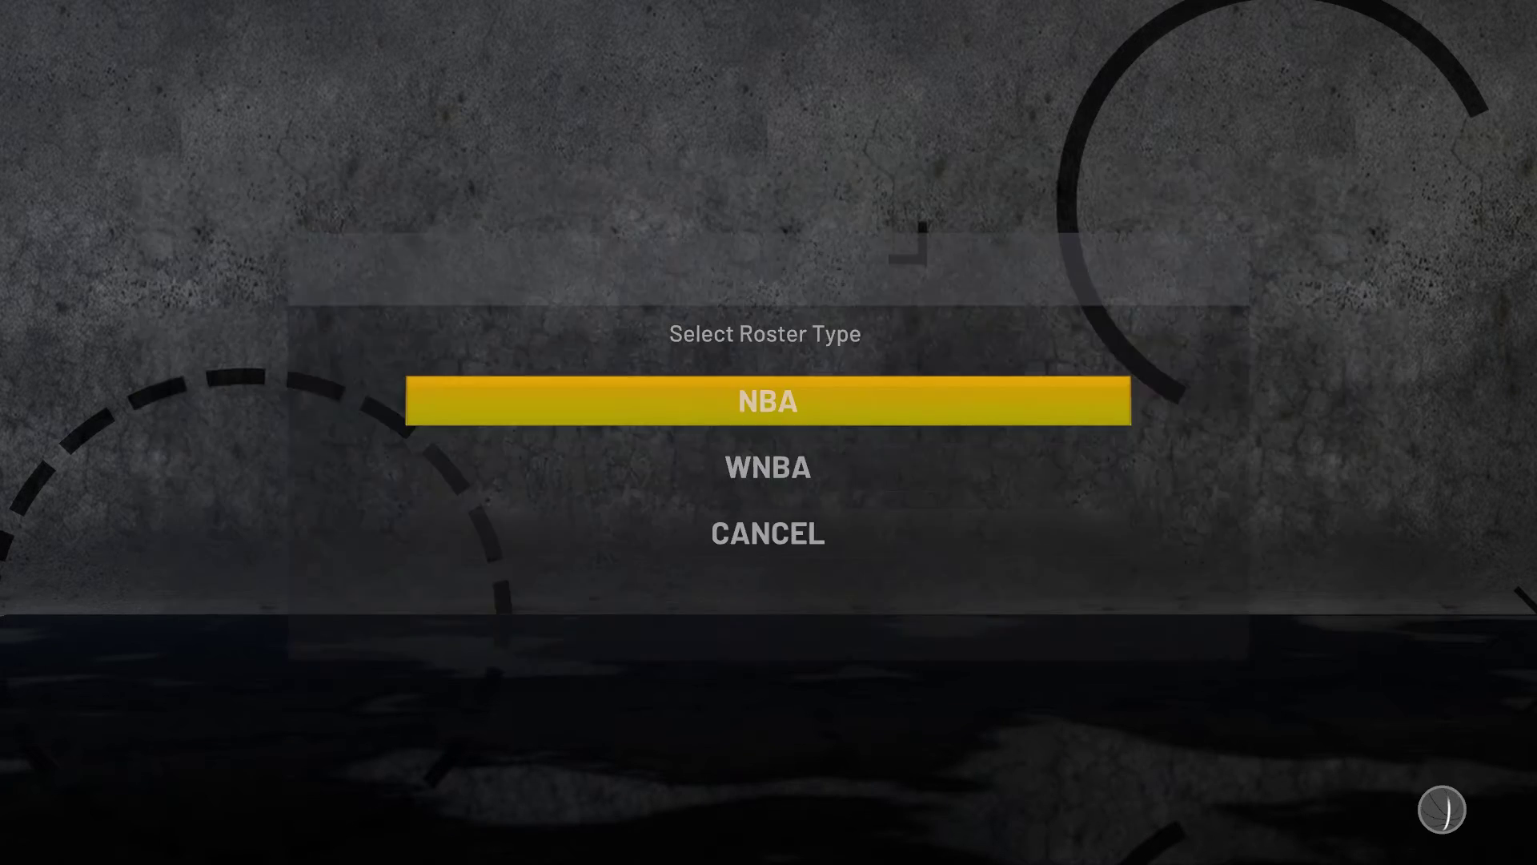
{"action": "key", "text": "Return"}
Step: Open the user-created Real roster and find A. Davis on the Los Angeles Lakers
{"action": "key", "text": "Right"}
{"action": "key", "text": "Return"}
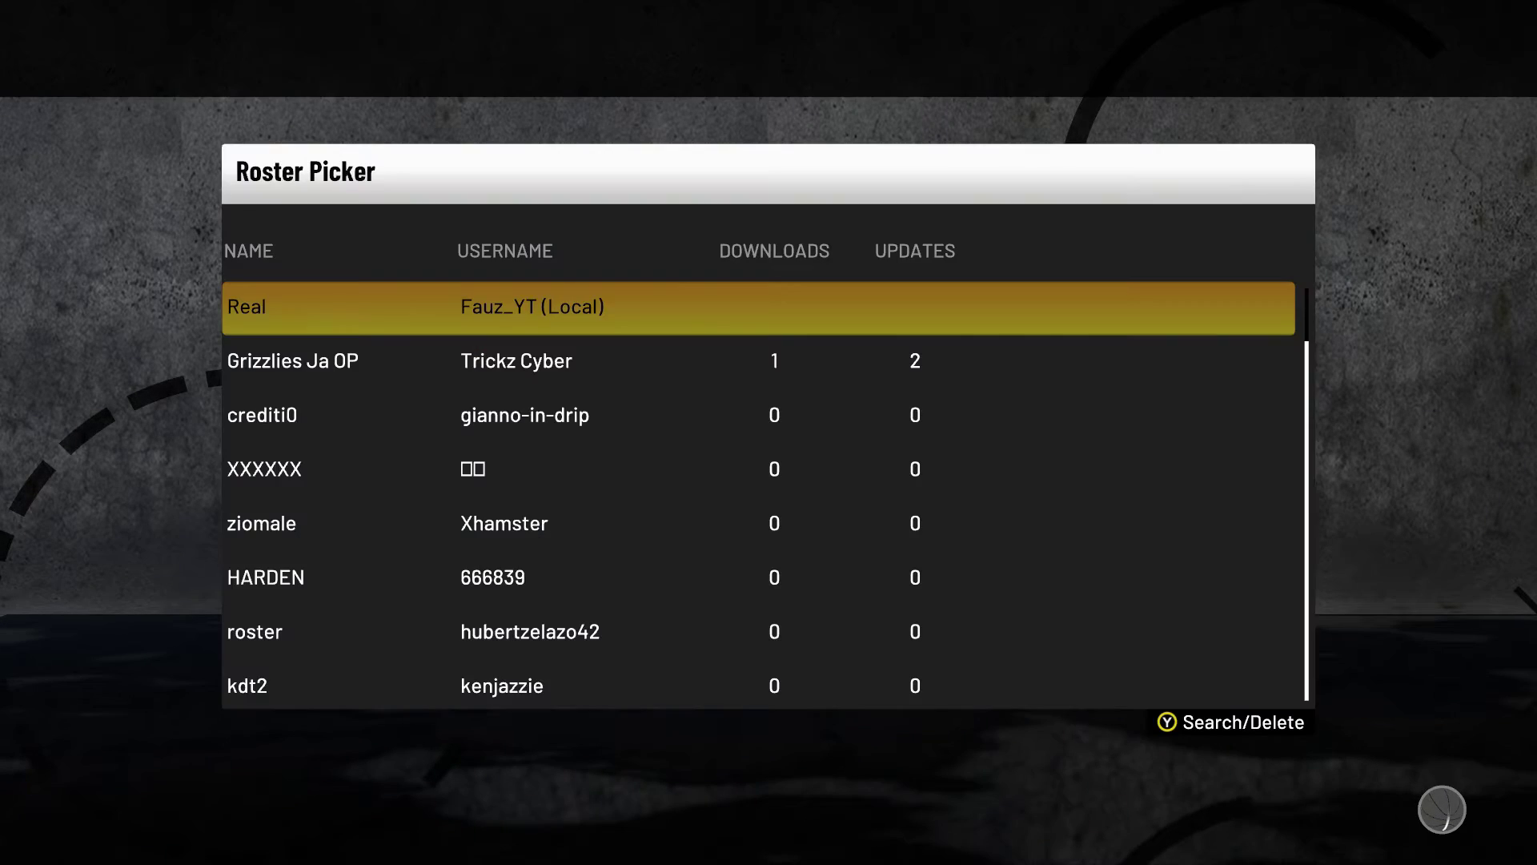
{"action": "key", "text": "Return"}
{"action": "key", "text": "e"}
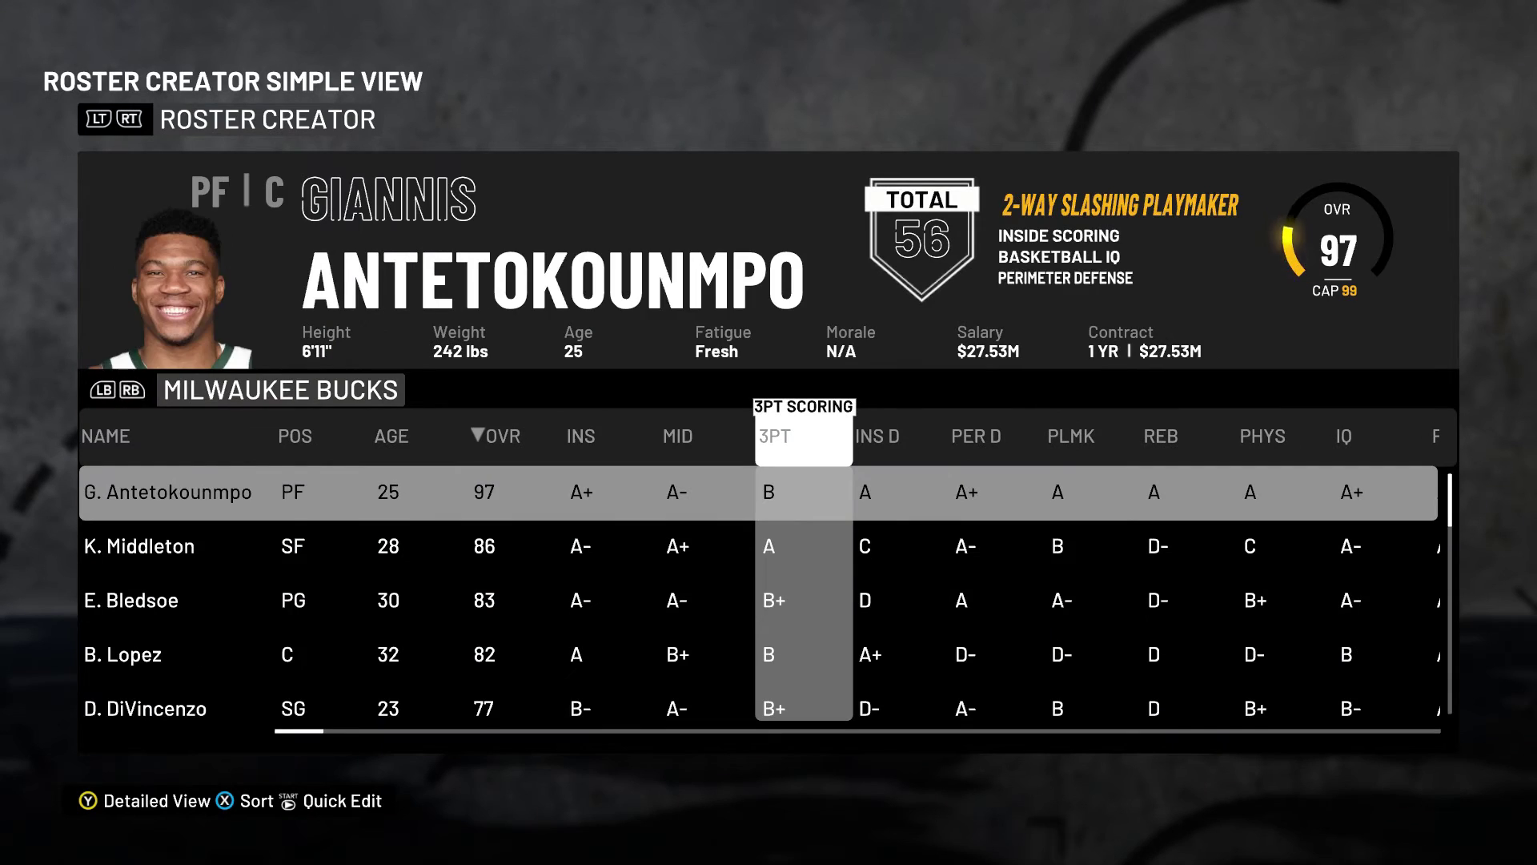
{"action": "key", "text": "e"}
{"action": "key", "text": "e"}
{"action": "key", "text": "e"}
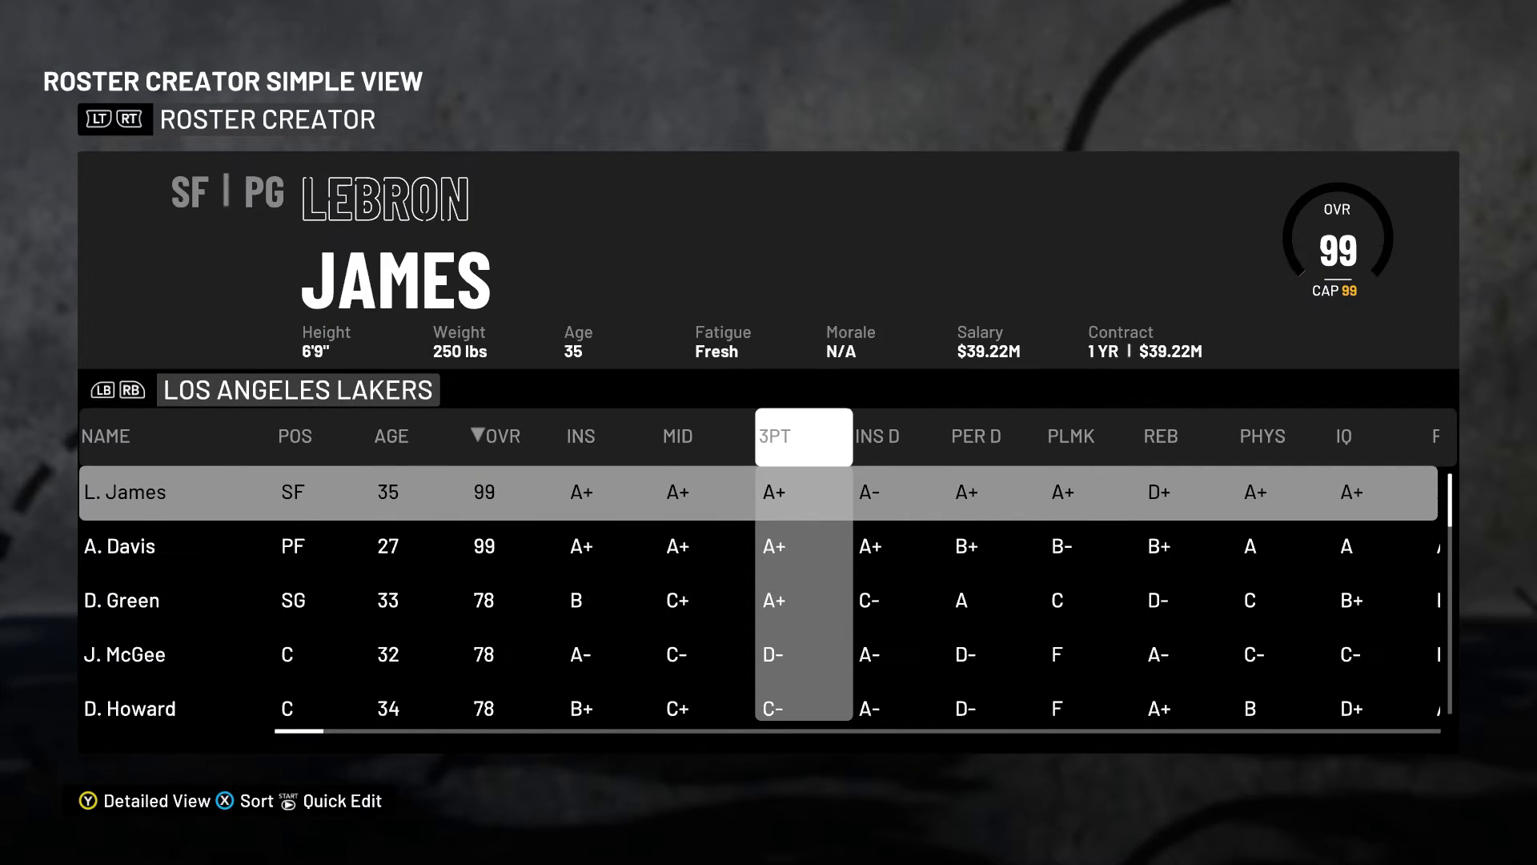
{"action": "key", "text": "Down"}
{"action": "key", "text": "Down"}
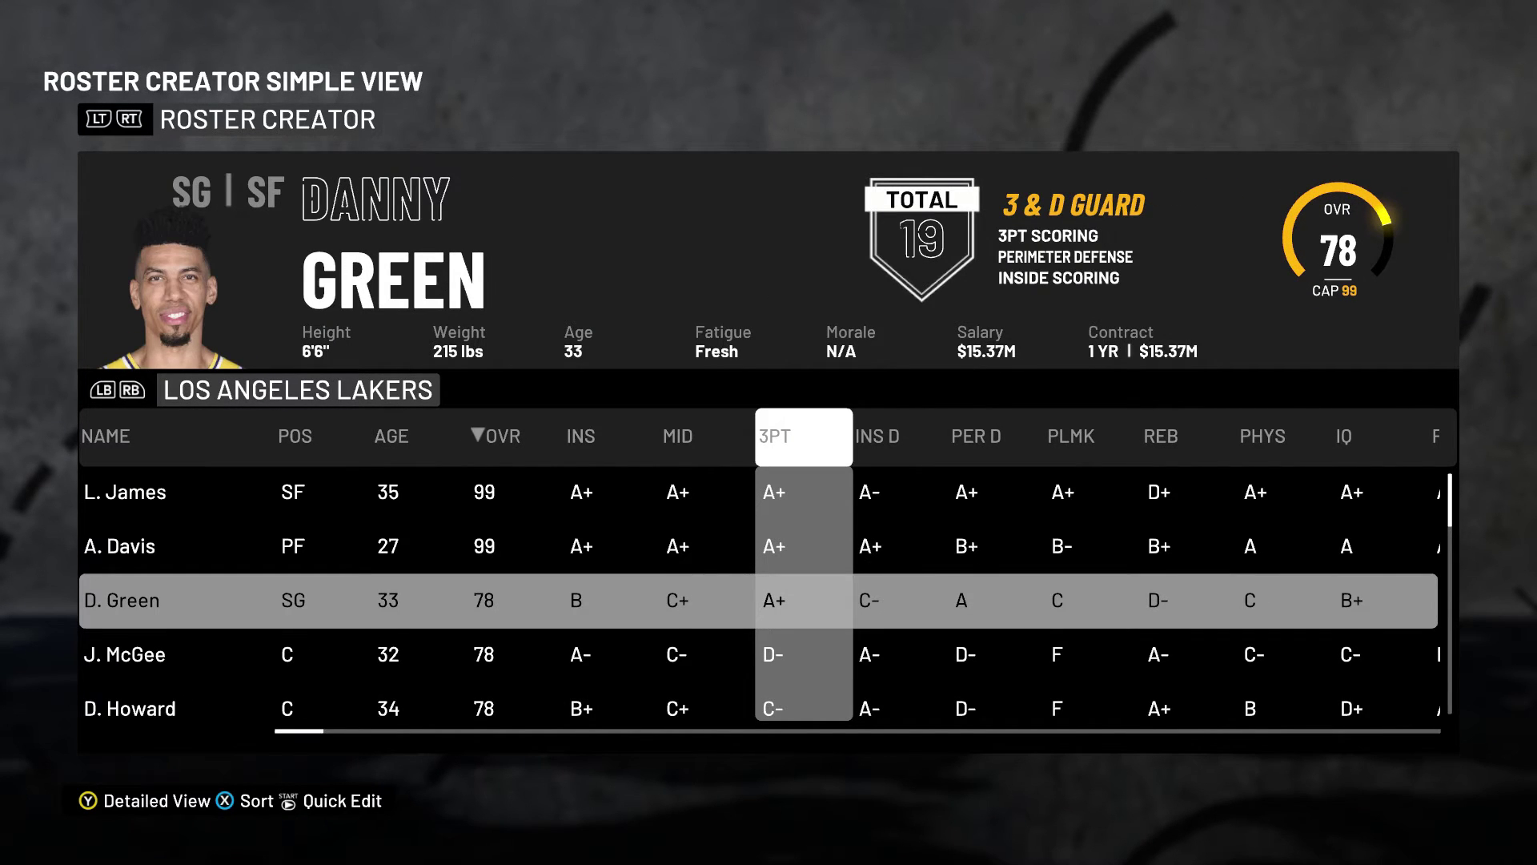
{"action": "key", "text": "Up"}
{"action": "key", "text": "Up"}
{"action": "key", "text": "Down"}
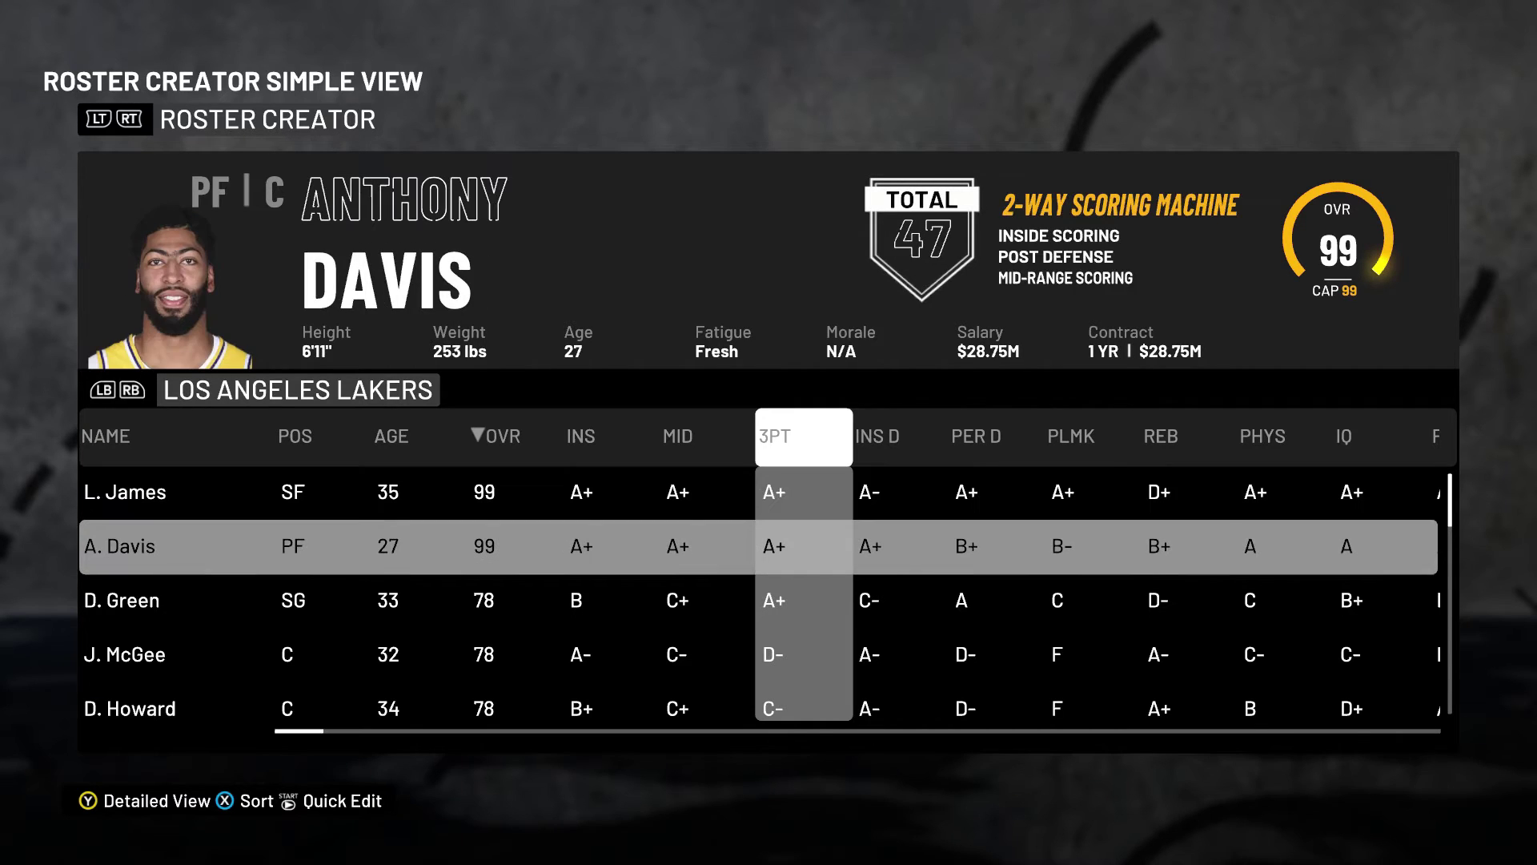
{"action": "key", "text": "Down"}
{"action": "key", "text": "Left"}
{"action": "key", "text": "Left"}
{"action": "key", "text": "Left"}
{"action": "key", "text": "Left"}
{"action": "key", "text": "Left"}
{"action": "key", "text": "Left"}
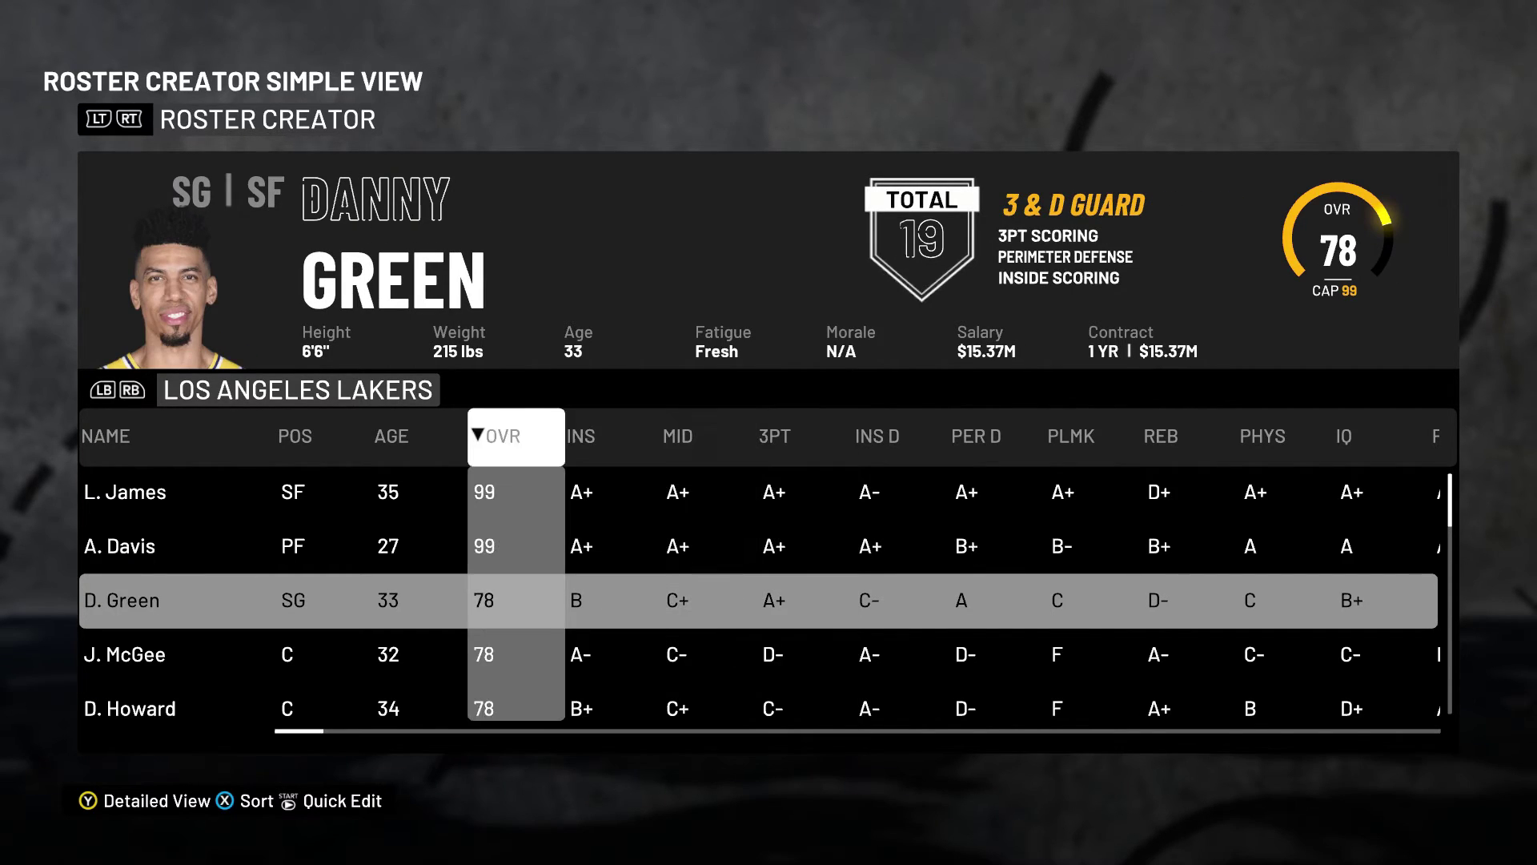
{"action": "key", "text": "Right"}
{"action": "key", "text": "Right"}
{"action": "key", "text": "Right"}
{"action": "key", "text": "Up"}
{"action": "key", "text": "Up"}
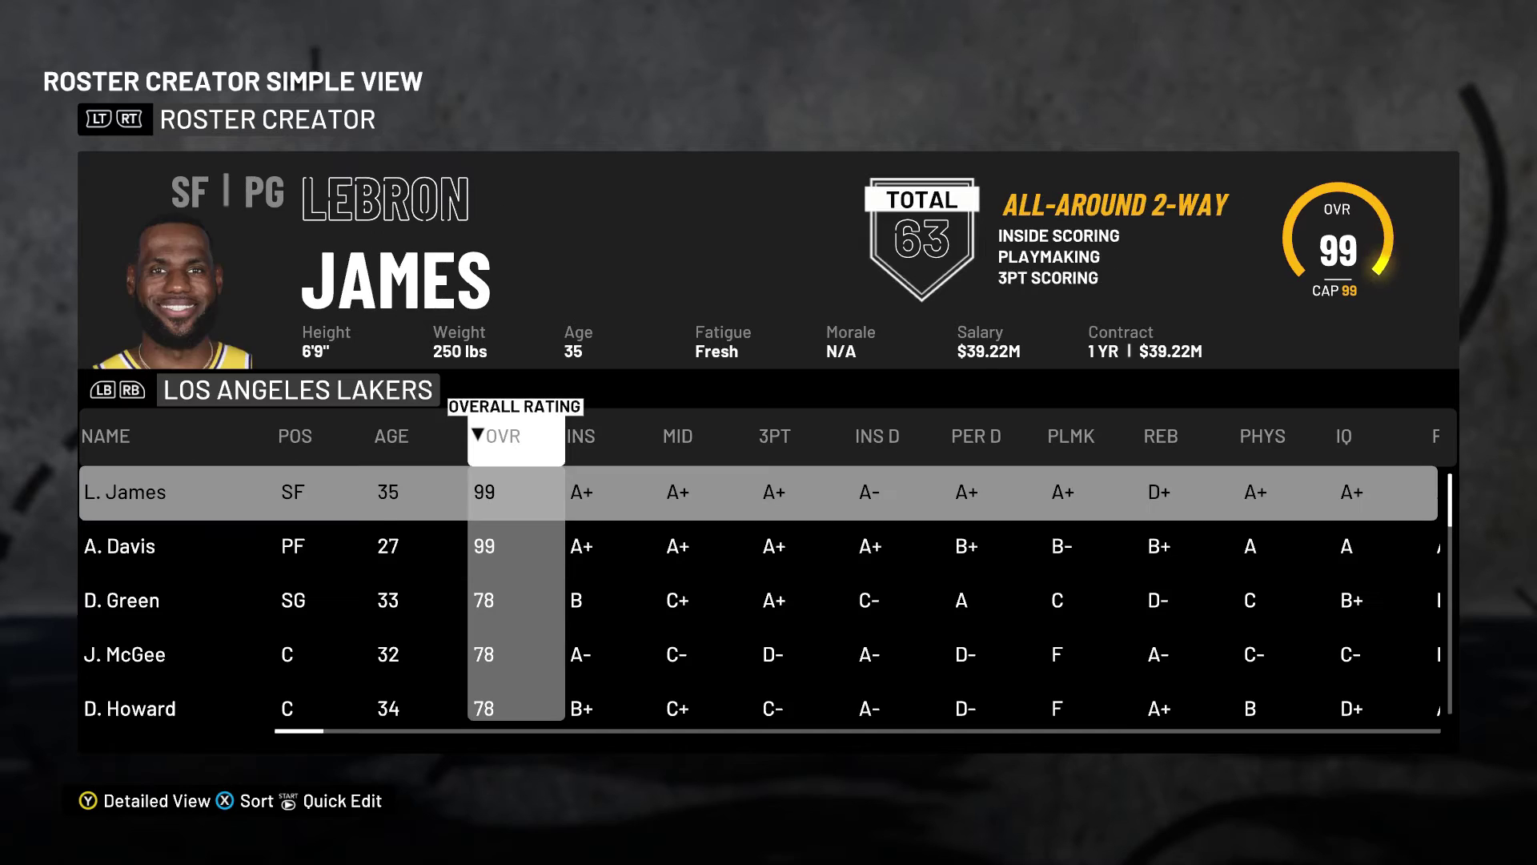
Step: Browse the Knicks, Heat and Hornets, then return to the Lakers and open A. Davis's player options
{"action": "key", "text": "e"}
{"action": "key", "text": "e"}
{"action": "key", "text": "e"}
{"action": "key", "text": "e"}
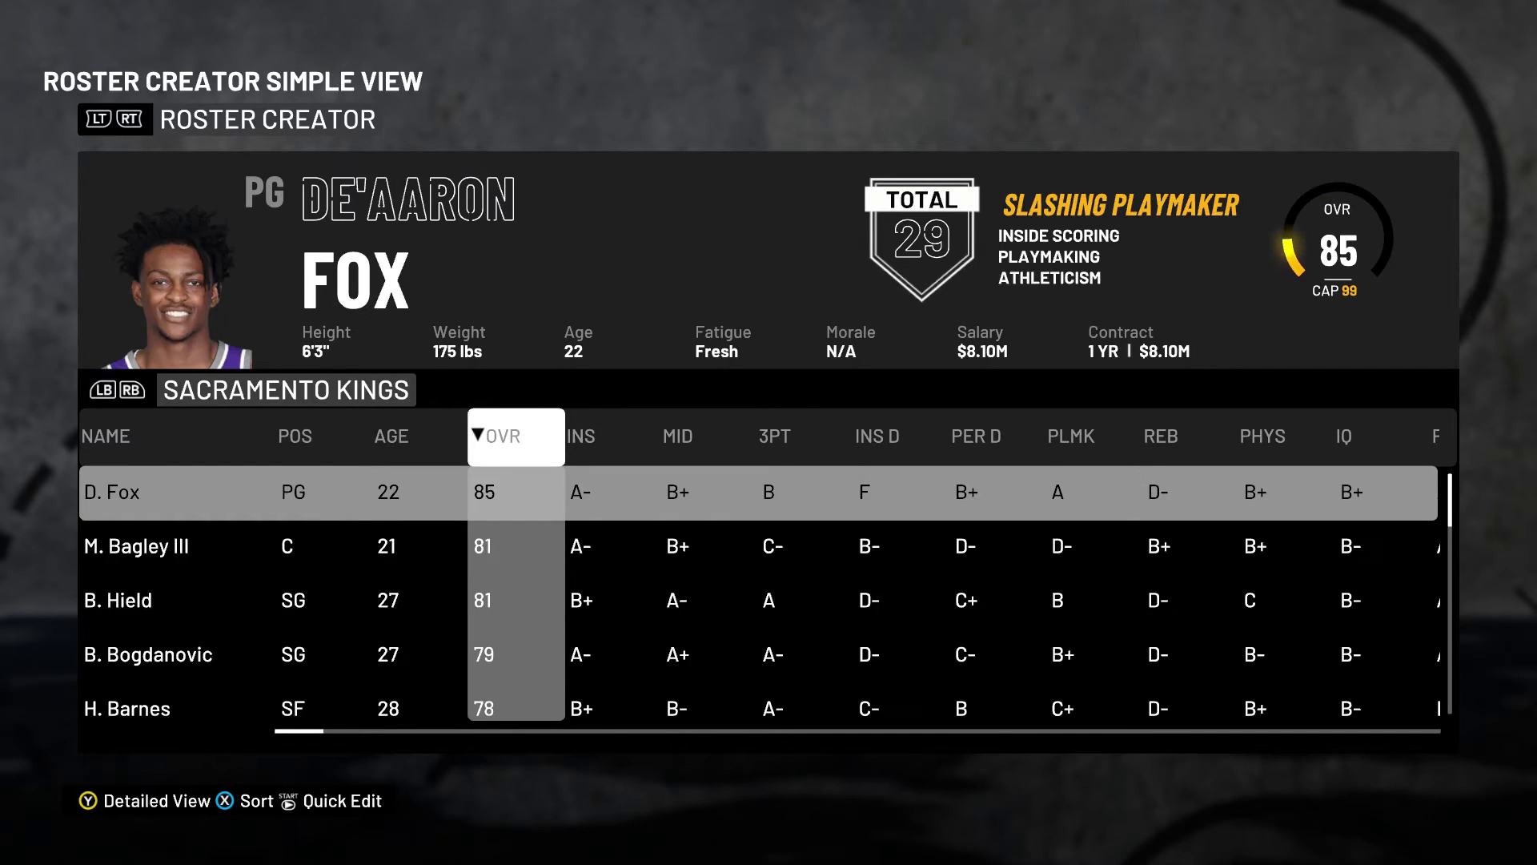
{"action": "key", "text": "e"}
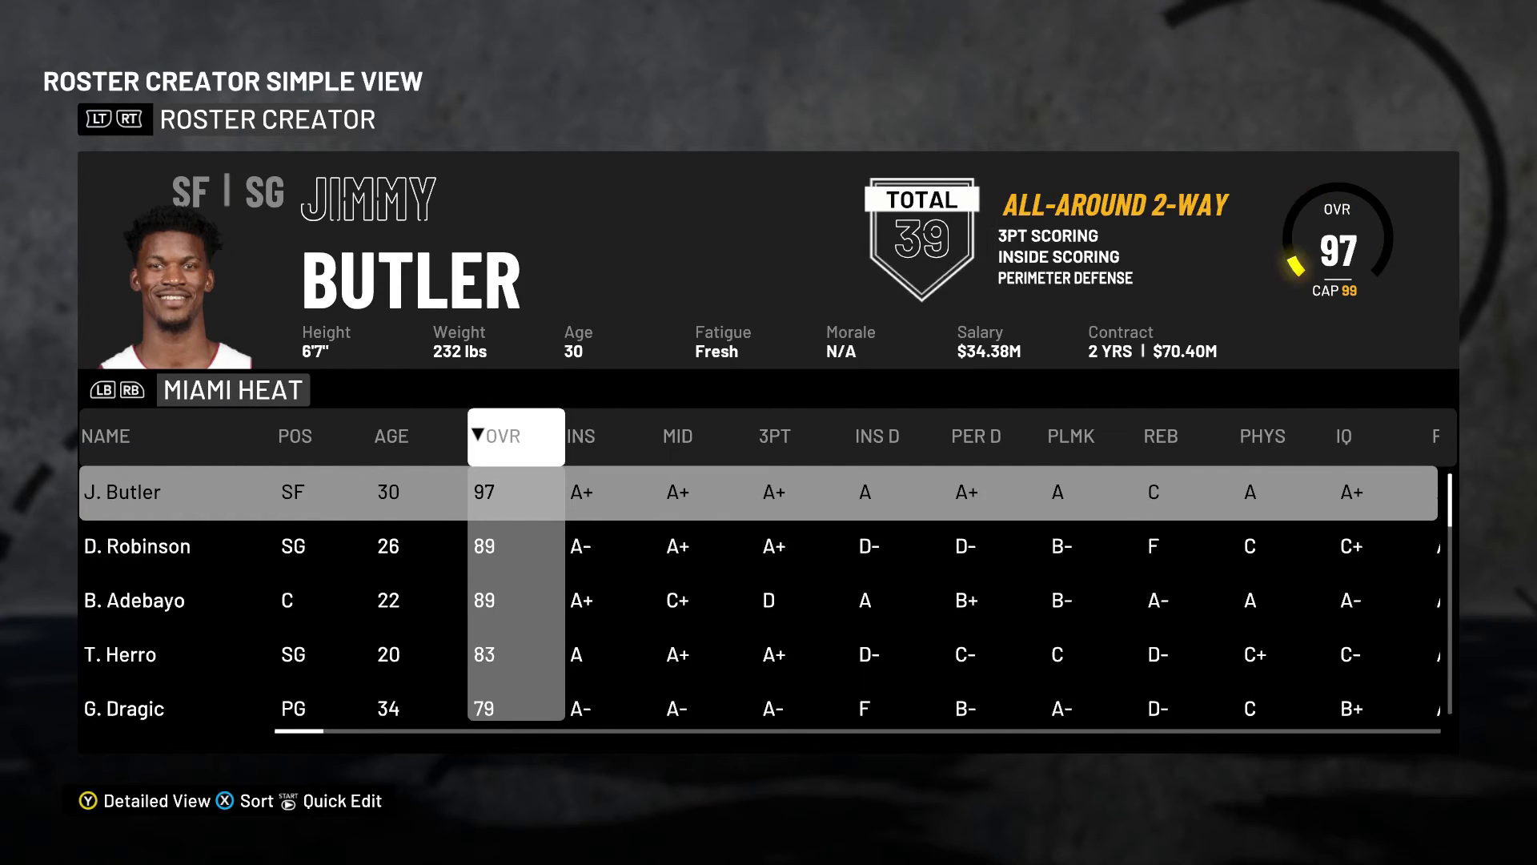
{"action": "key", "text": "Down"}
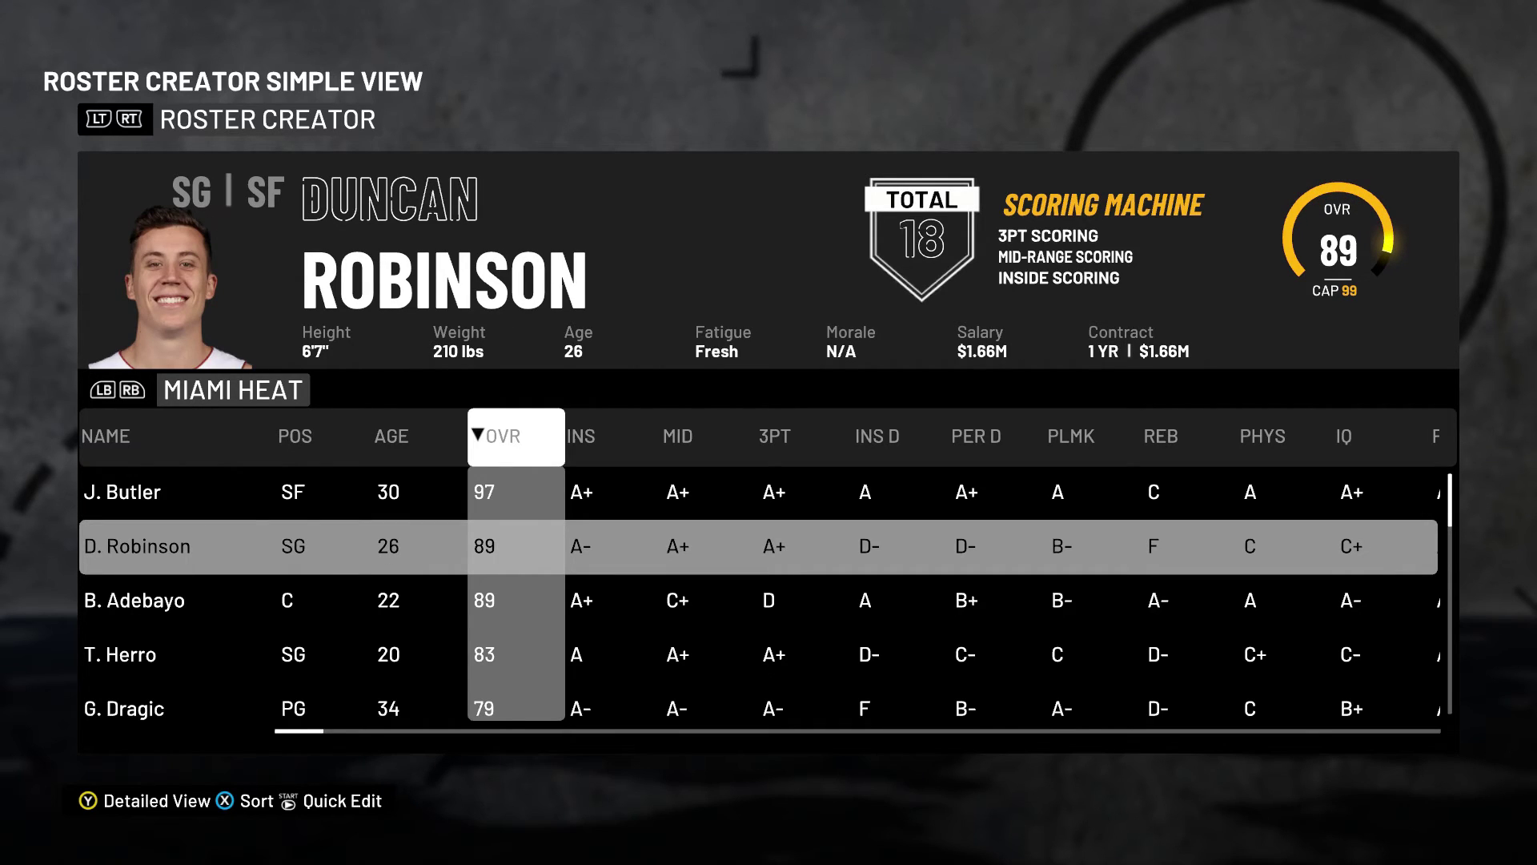
{"action": "key", "text": "Down"}
{"action": "key", "text": "Down"}
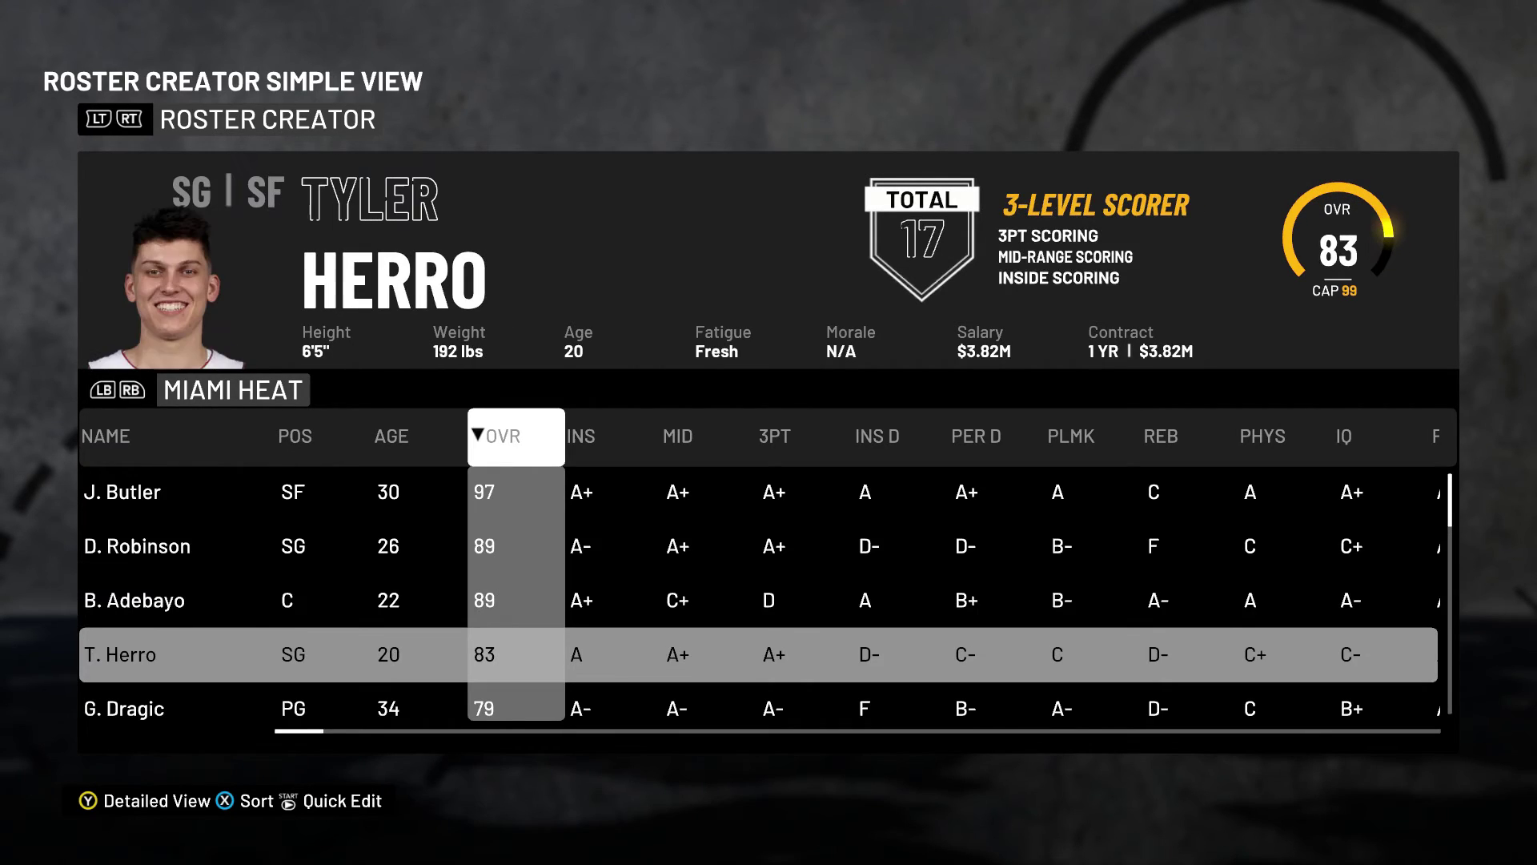
{"action": "key", "text": "Up"}
{"action": "key", "text": "Up"}
{"action": "key", "text": "Up"}
{"action": "key", "text": "Down"}
{"action": "key", "text": "Down"}
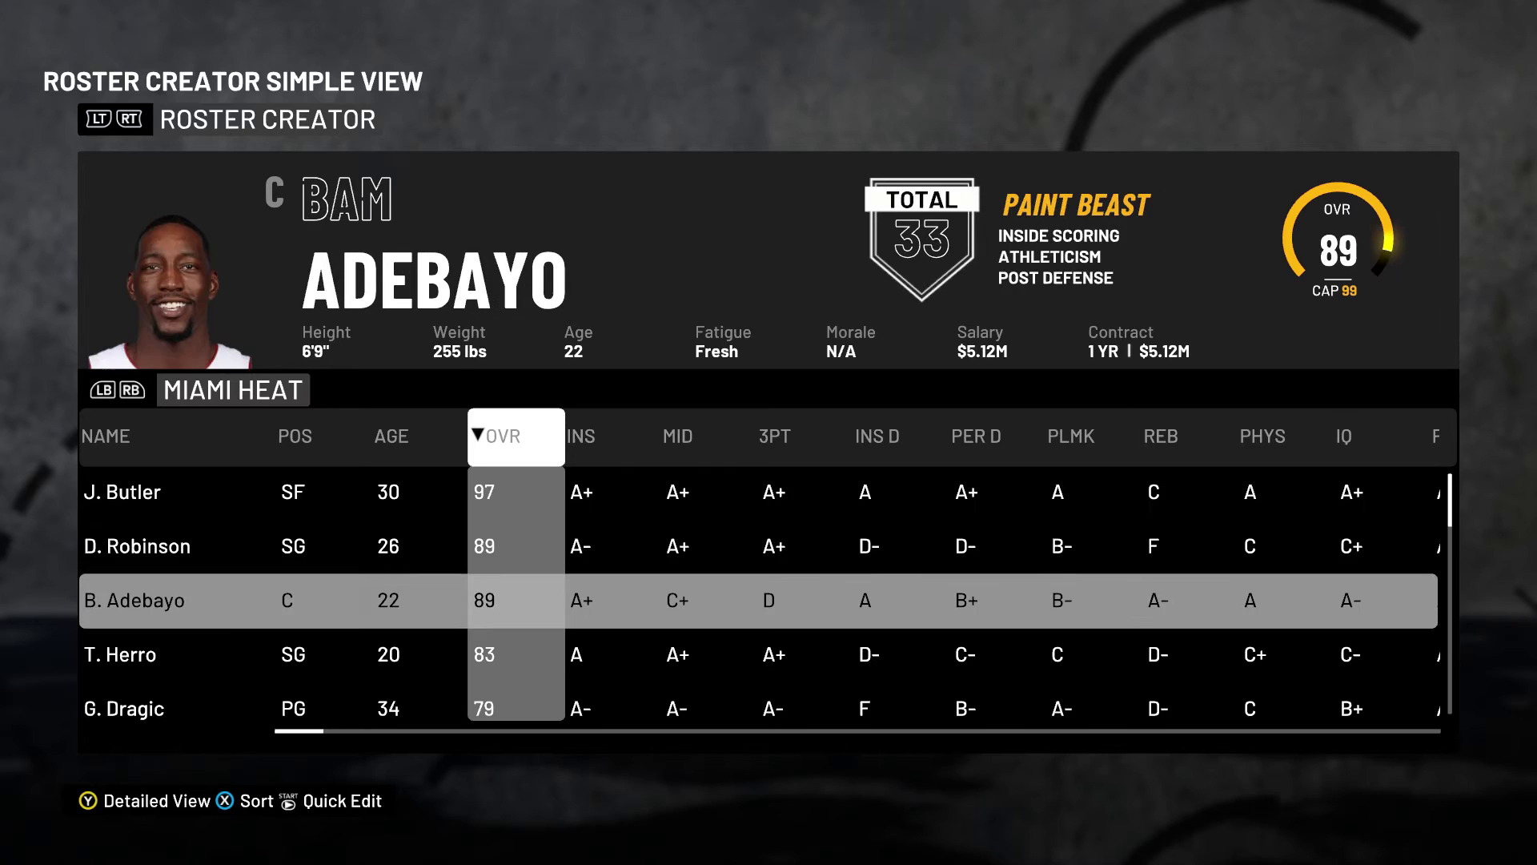
{"action": "key", "text": "e"}
{"action": "key", "text": "Up"}
{"action": "key", "text": "e"}
{"action": "key", "text": "e"}
{"action": "key", "text": "q"}
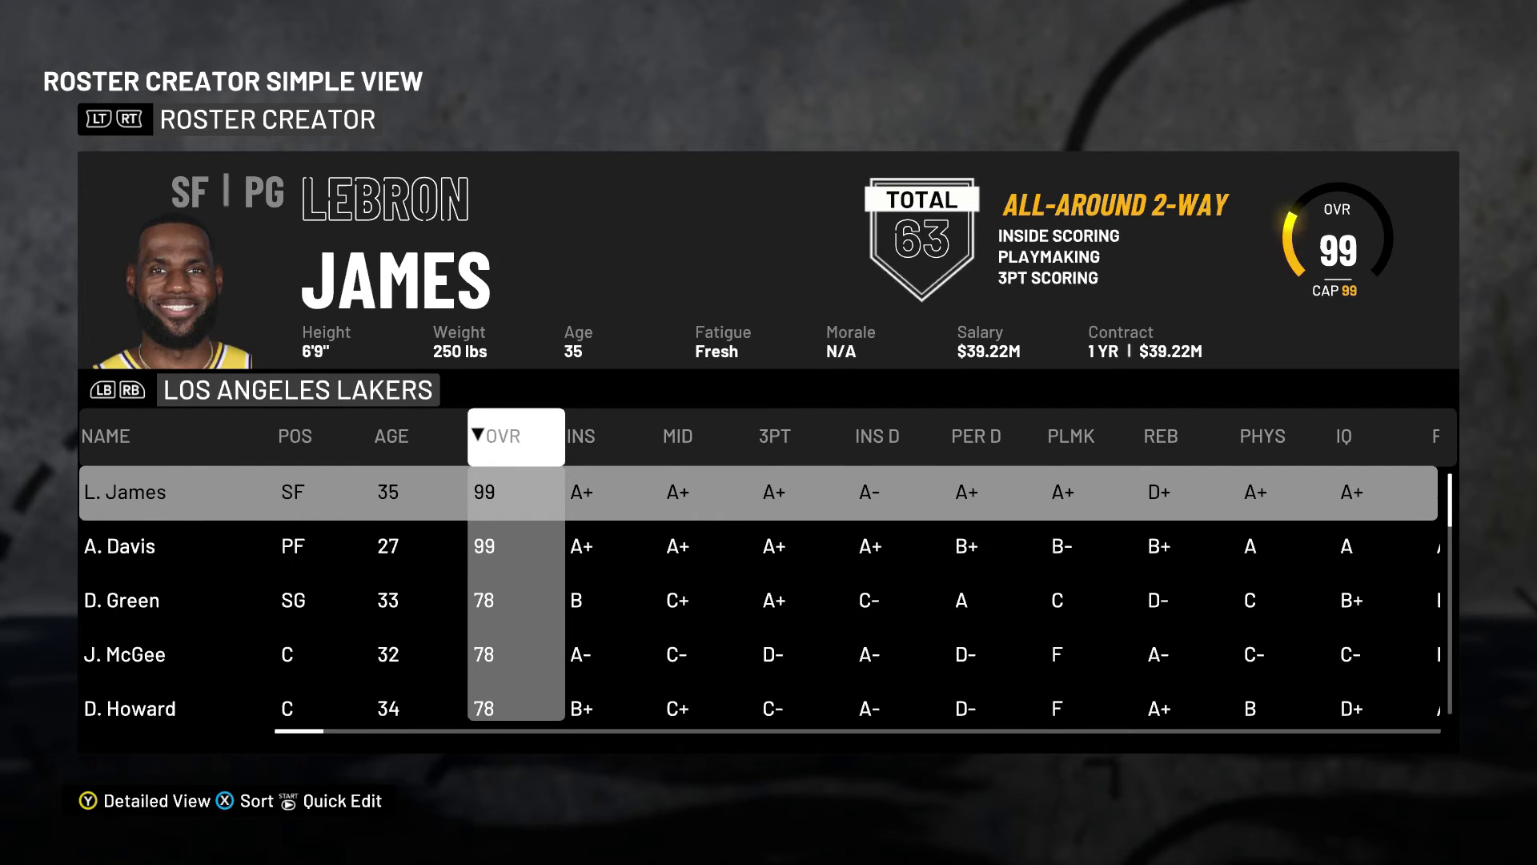
{"action": "key", "text": "Down"}
{"action": "key", "text": "Left"}
{"action": "key", "text": "Left"}
{"action": "key", "text": "Left"}
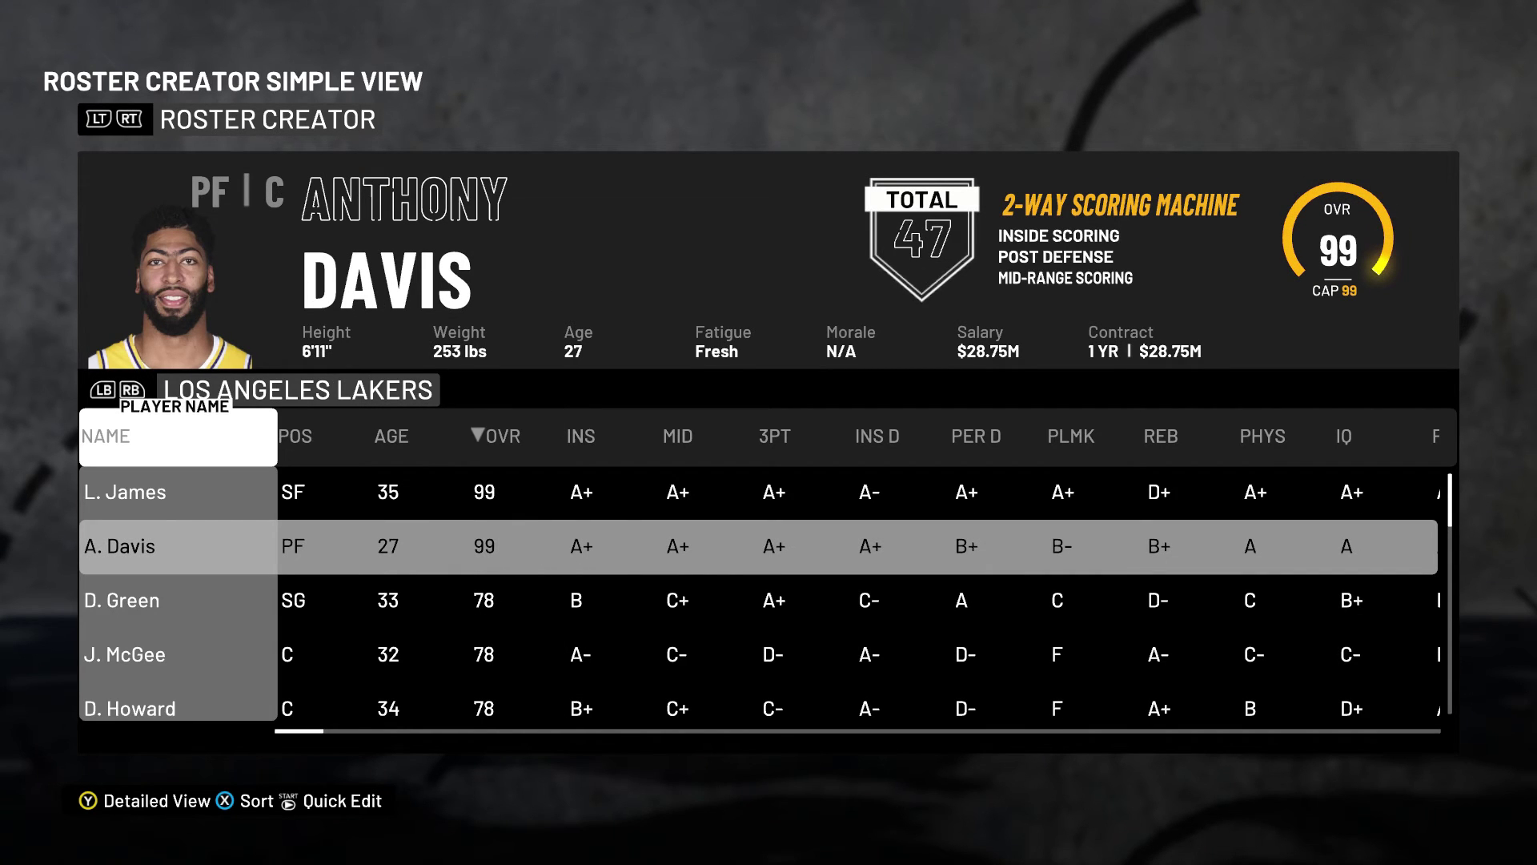
{"action": "key", "text": "Return"}
Step: Cancel the player options and switch the position filter to ALL POSITIONS
{"action": "key", "text": "Down"}
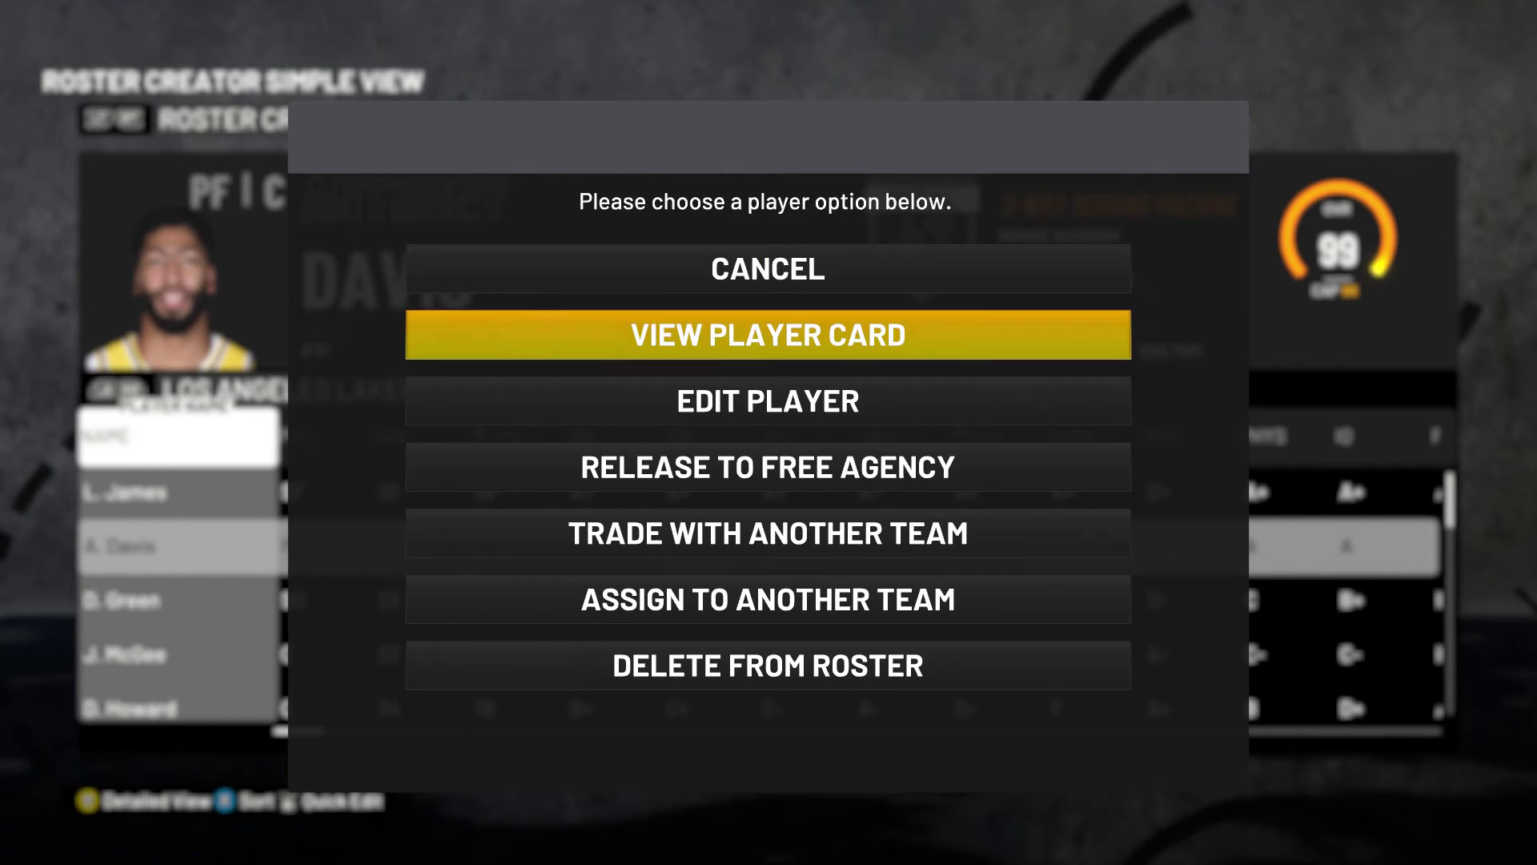
{"action": "key", "text": "Down"}
{"action": "key", "text": "Down"}
{"action": "key", "text": "Down"}
{"action": "key", "text": "Up"}
{"action": "key", "text": "Up"}
{"action": "key", "text": "Up"}
{"action": "key", "text": "Up"}
{"action": "key", "text": "Return"}
{"action": "key", "text": "e"}
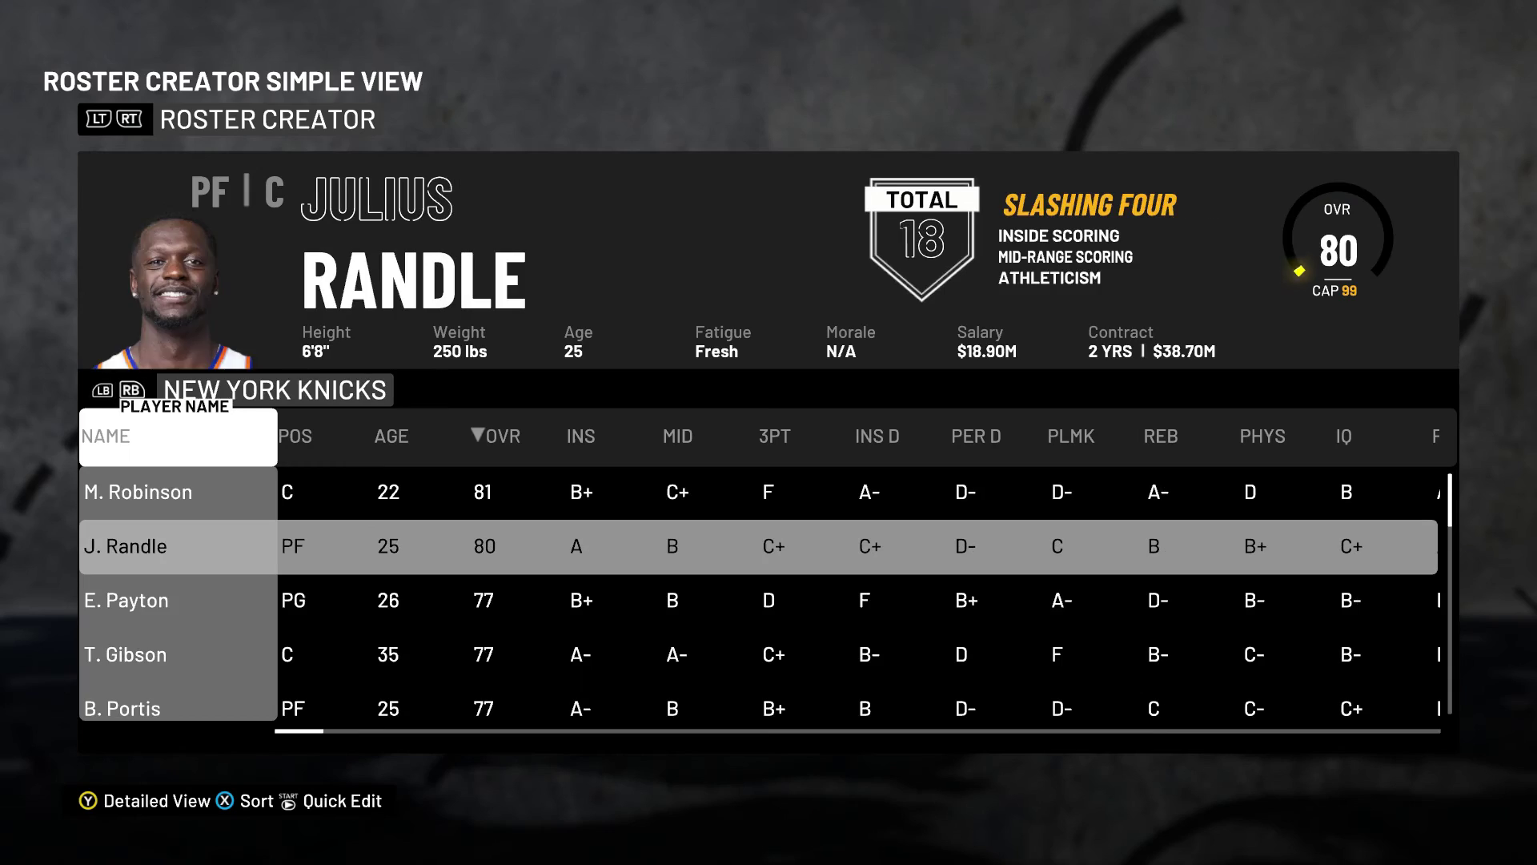
{"action": "key", "text": "q"}
{"action": "key", "text": "q"}
{"action": "key", "text": "q"}
{"action": "key", "text": "q"}
{"action": "key", "text": "q"}
{"action": "key", "text": "q"}
{"action": "key", "text": "q"}
{"action": "key", "text": "q"}
{"action": "key", "text": "q"}
{"action": "key", "text": "q"}
{"action": "key", "text": "q"}
{"action": "key", "text": "q"}
{"action": "key", "text": "q"}
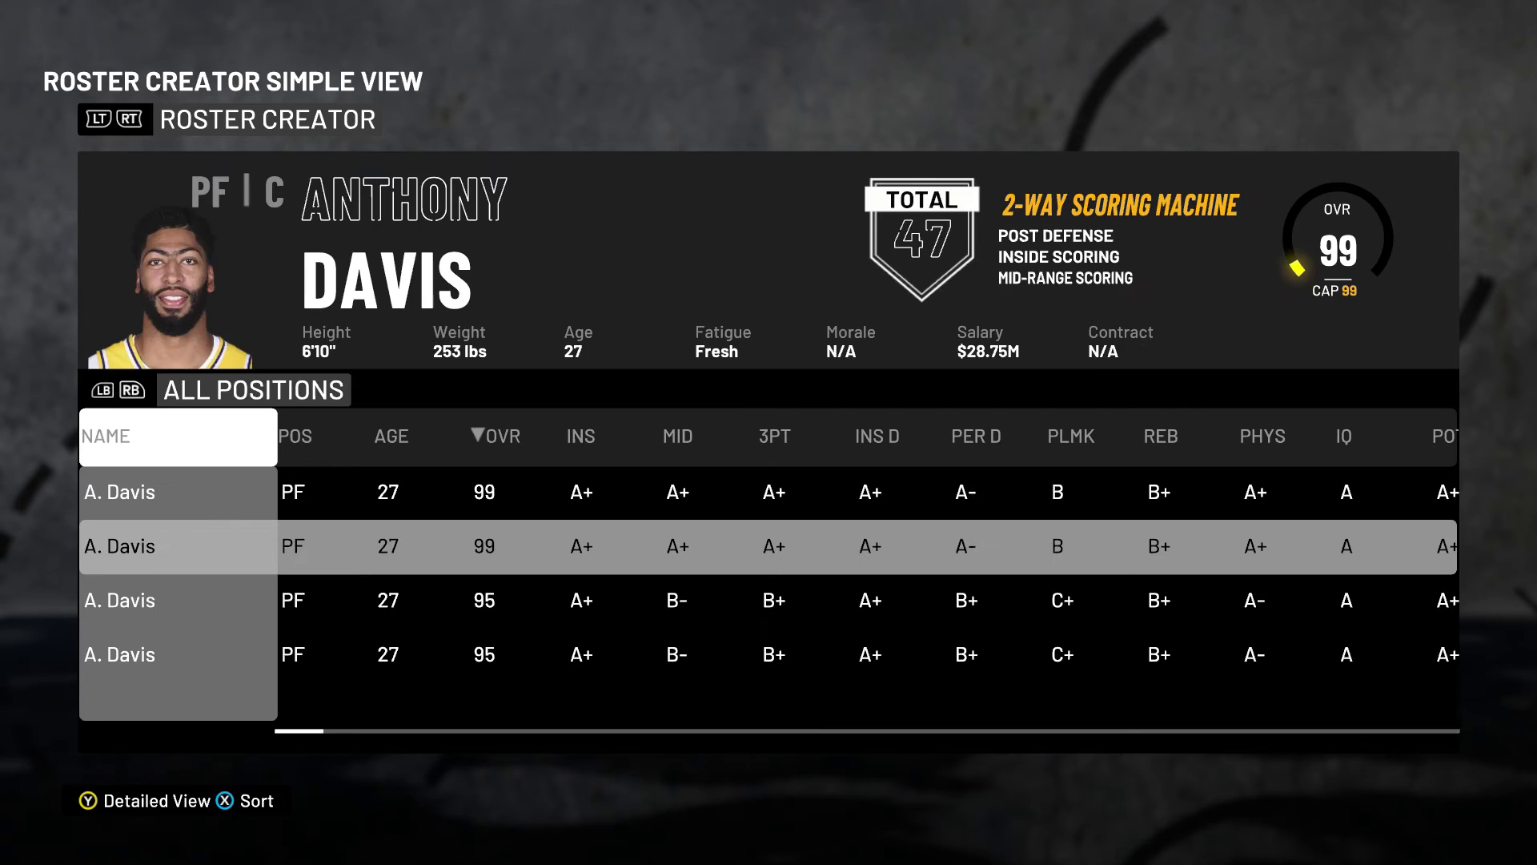
Step: Compare the four A. Davis entries, two rated 99 and two rated 95
{"action": "key", "text": "Up"}
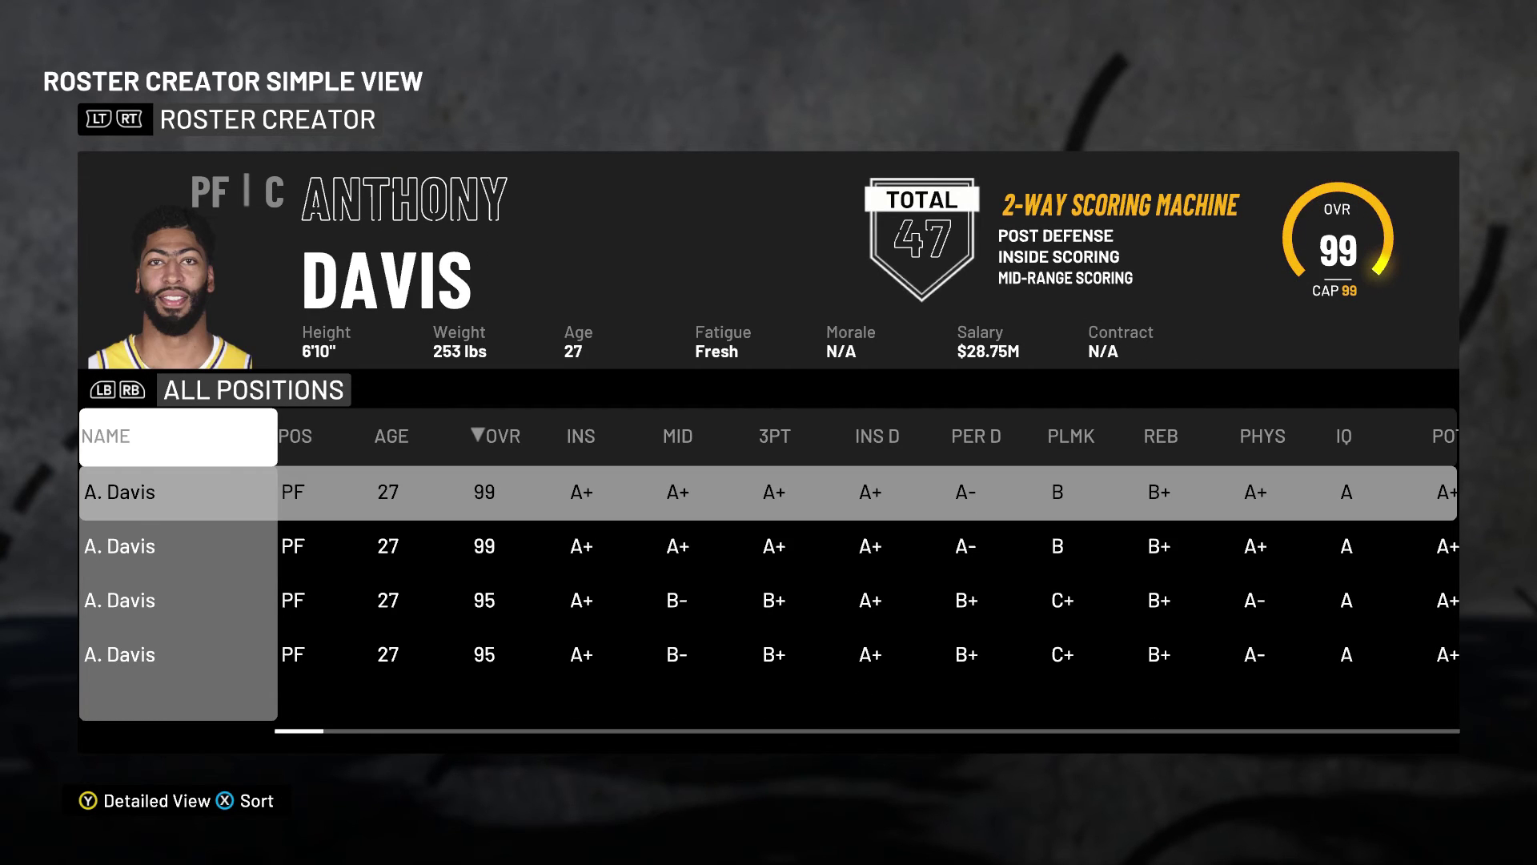
{"action": "key", "text": "Down"}
{"action": "key", "text": "Down"}
{"action": "key", "text": "Down"}
{"action": "key", "text": "Up"}
{"action": "key", "text": "Up"}
{"action": "key", "text": "Up"}
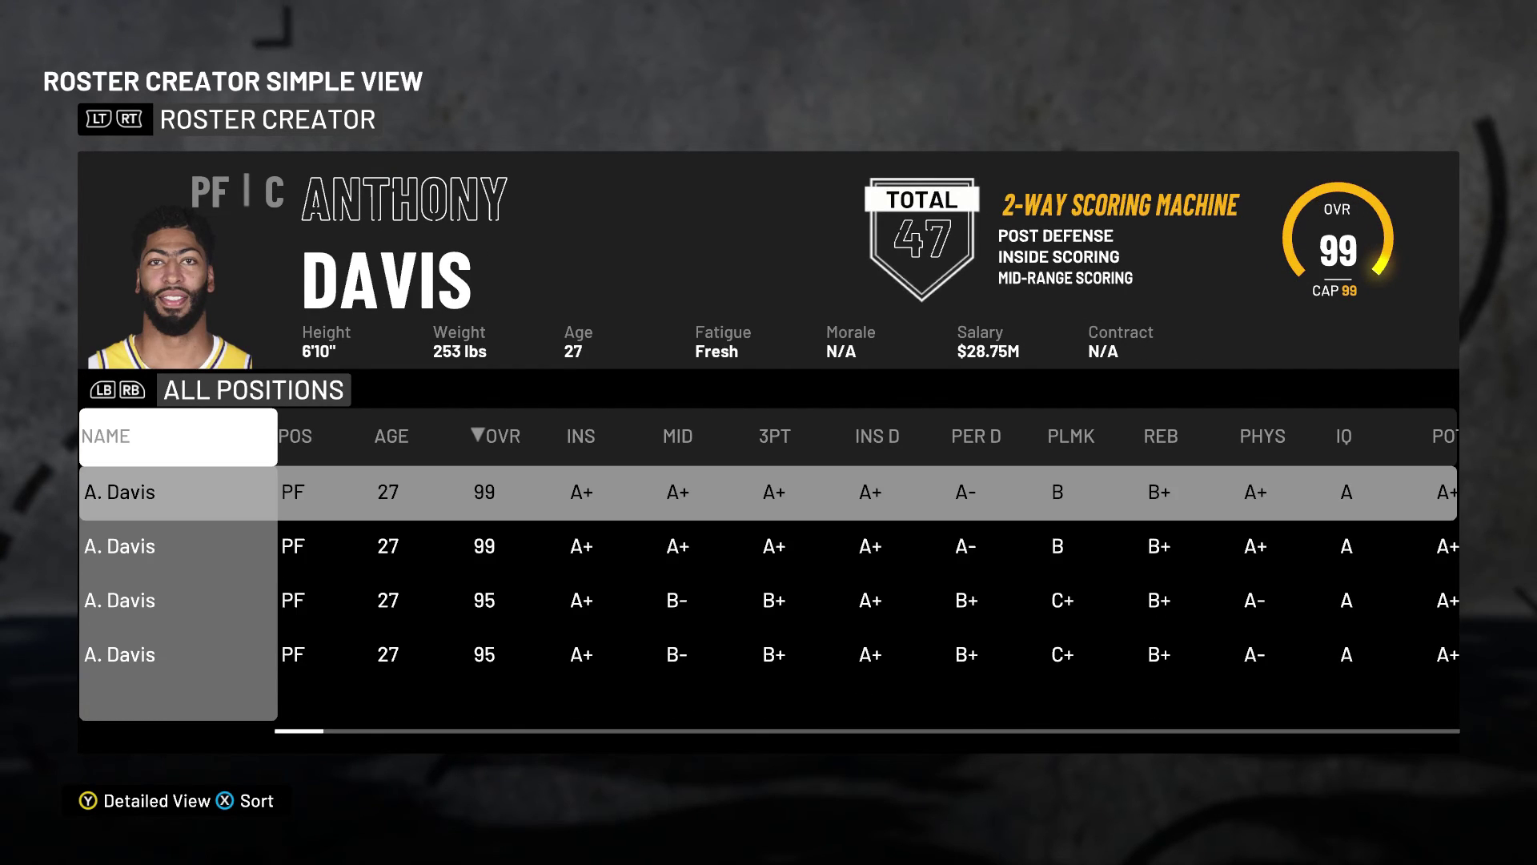
{"action": "key", "text": "Down"}
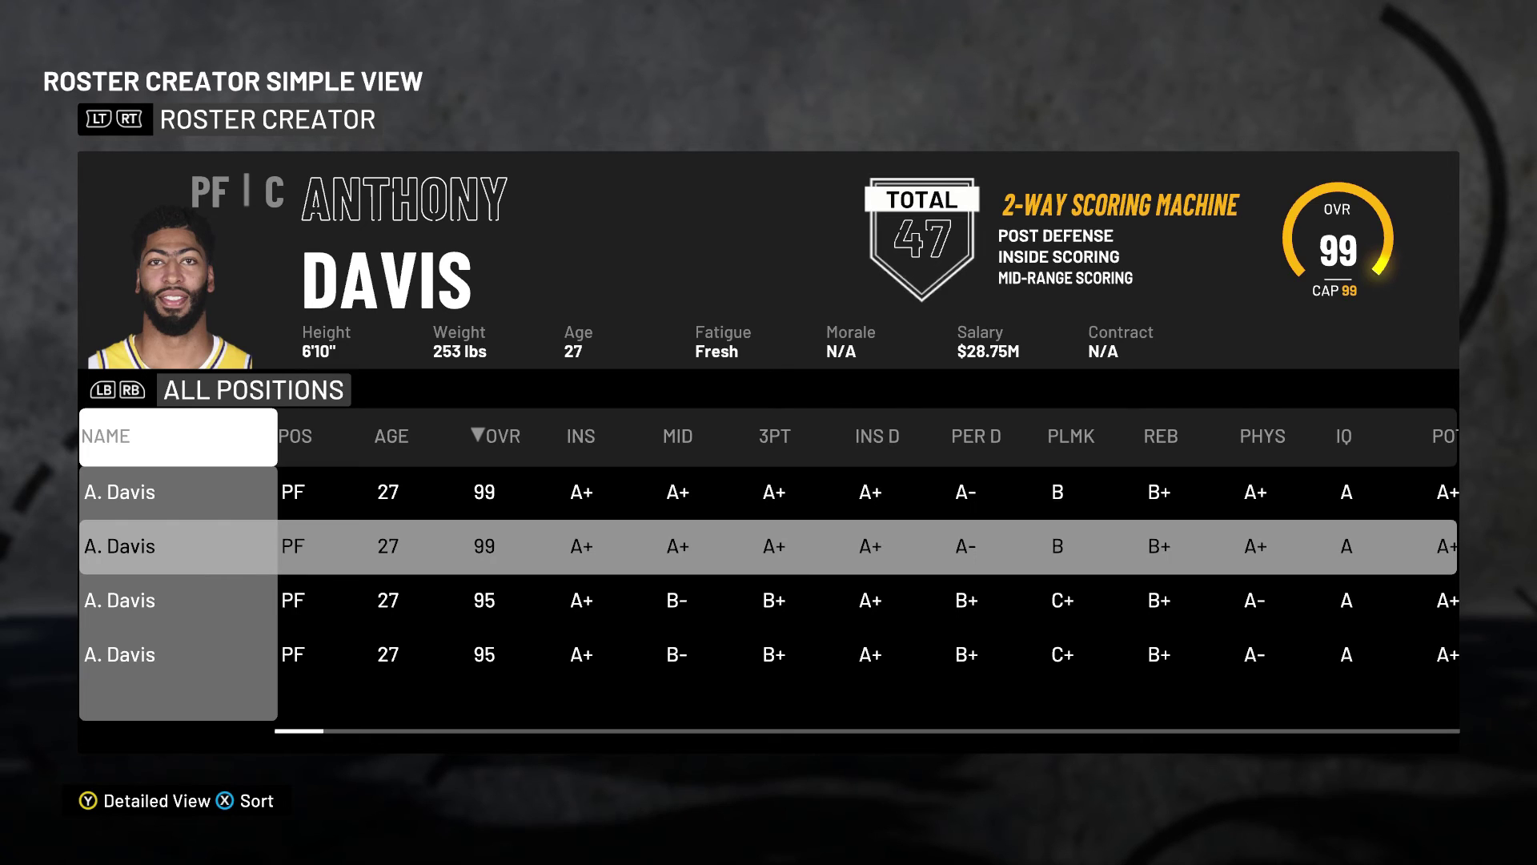
{"action": "key", "text": "Down"}
{"action": "key", "text": "Up"}
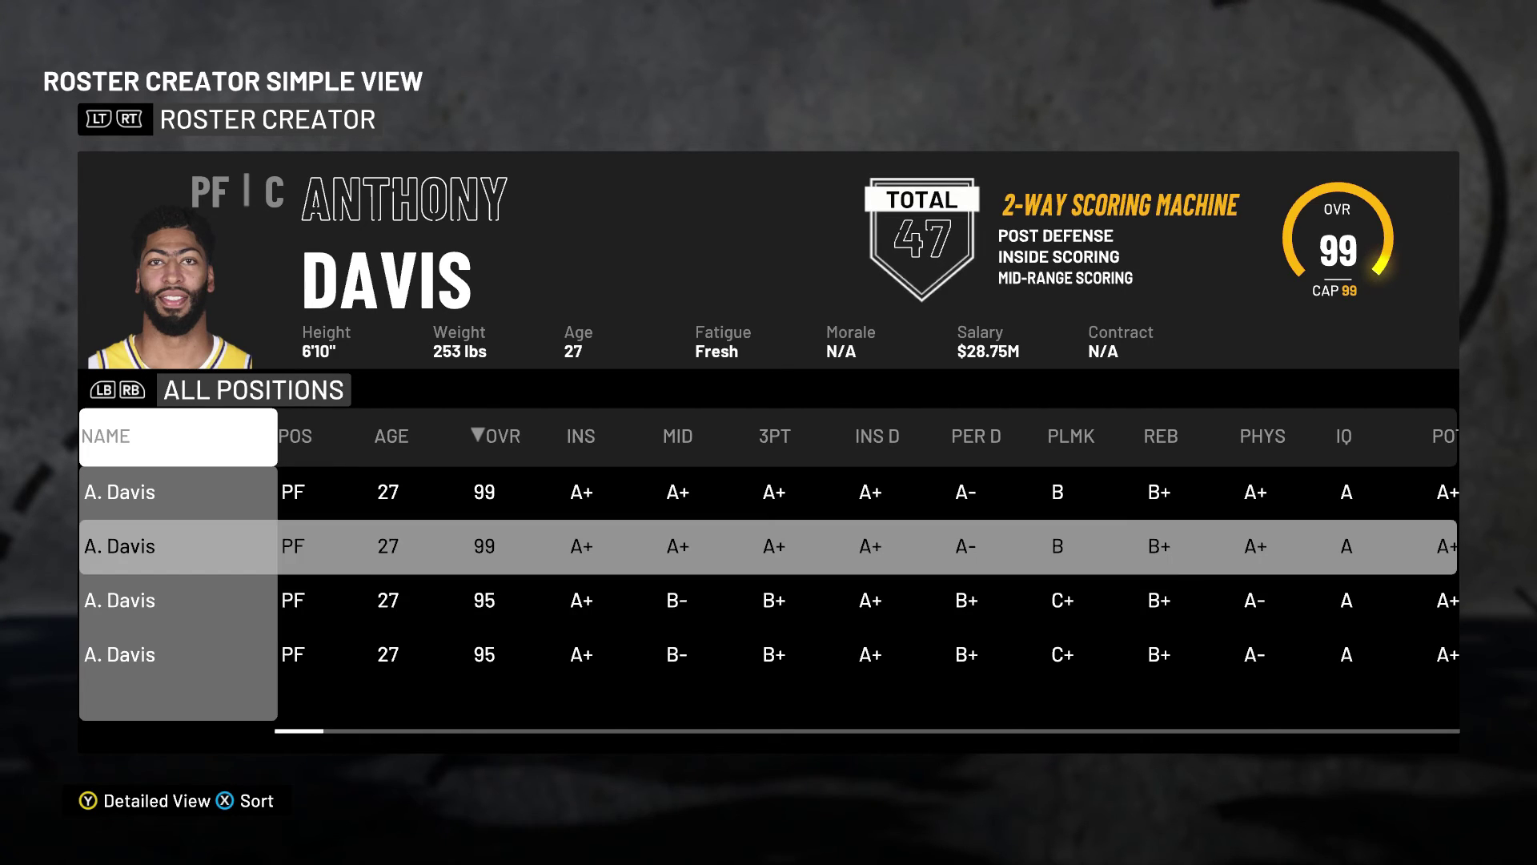
{"action": "key", "text": "Up"}
{"action": "key", "text": "Down"}
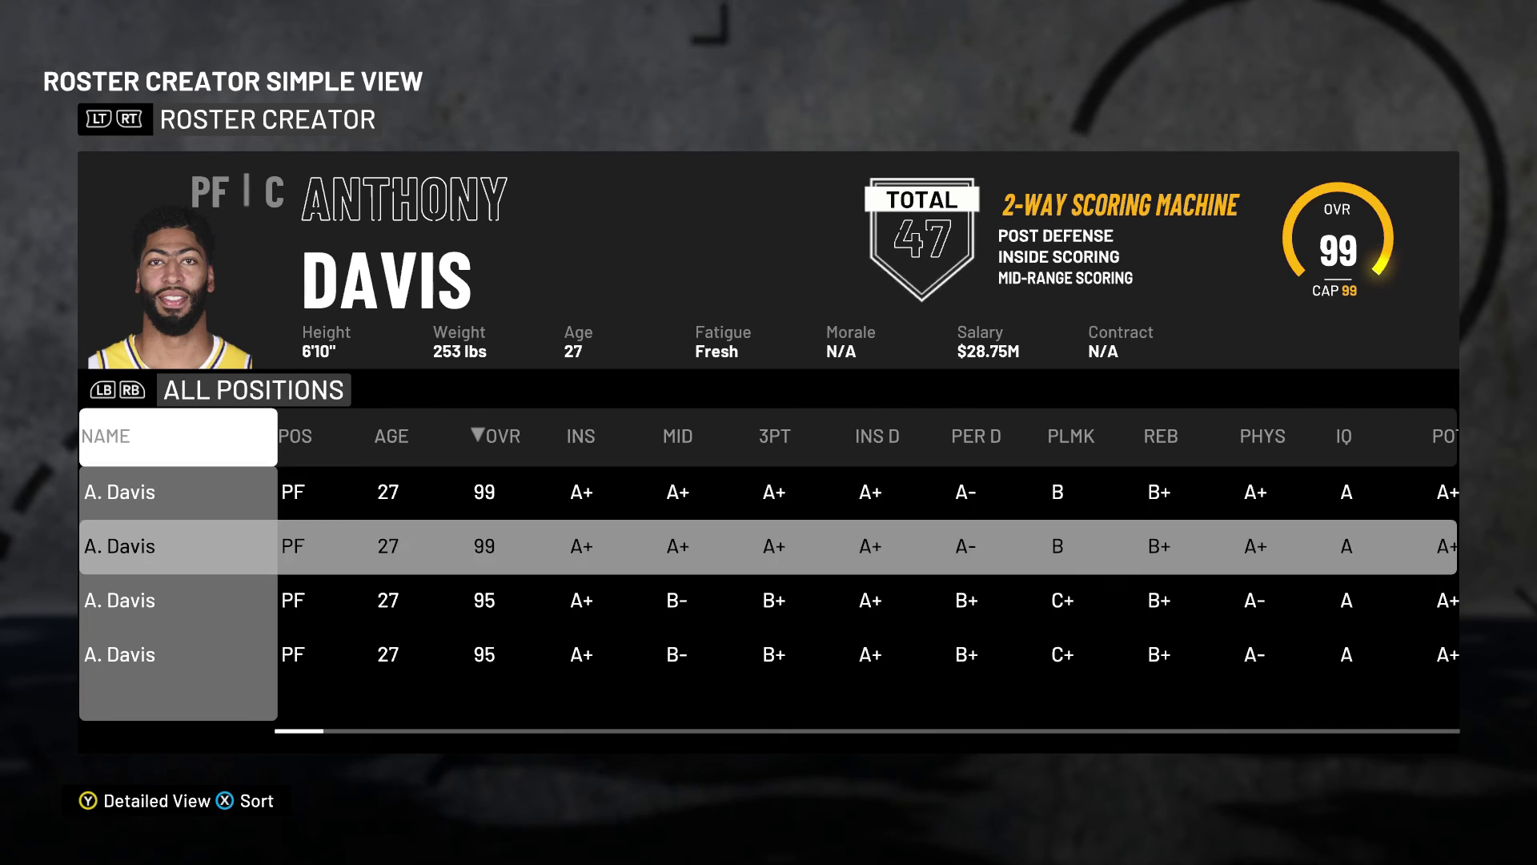